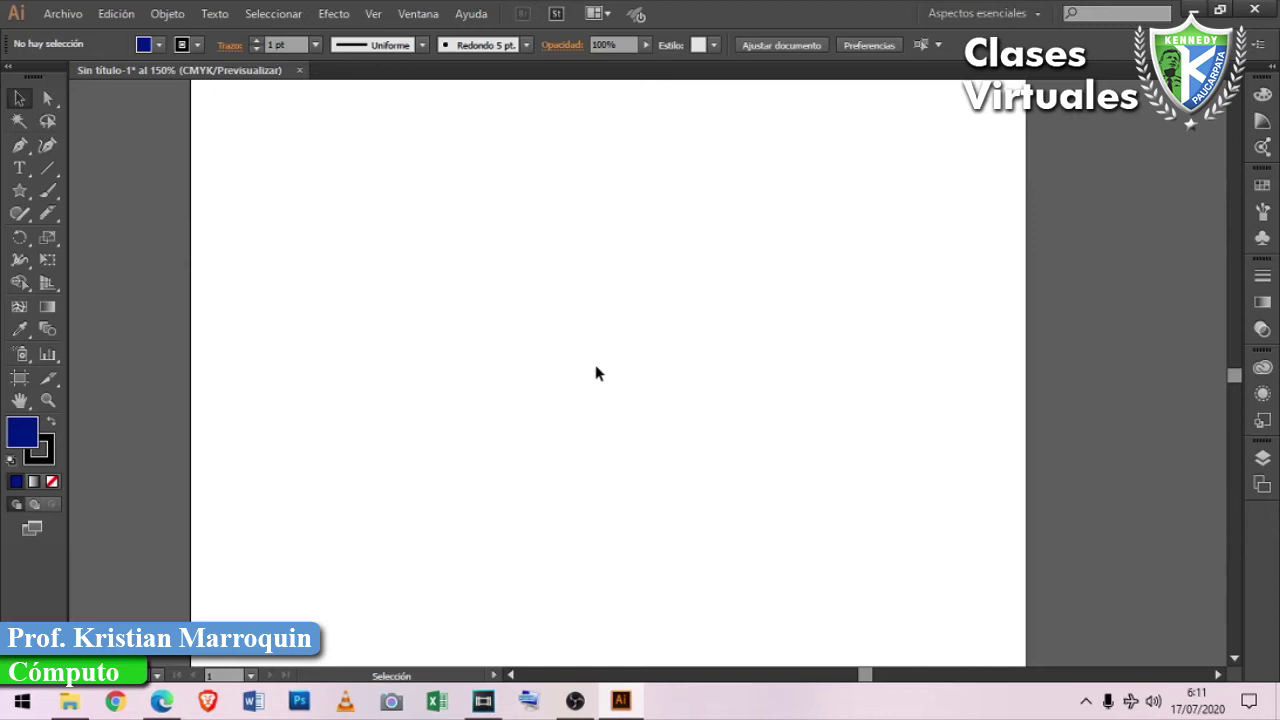
left_click(62, 13)
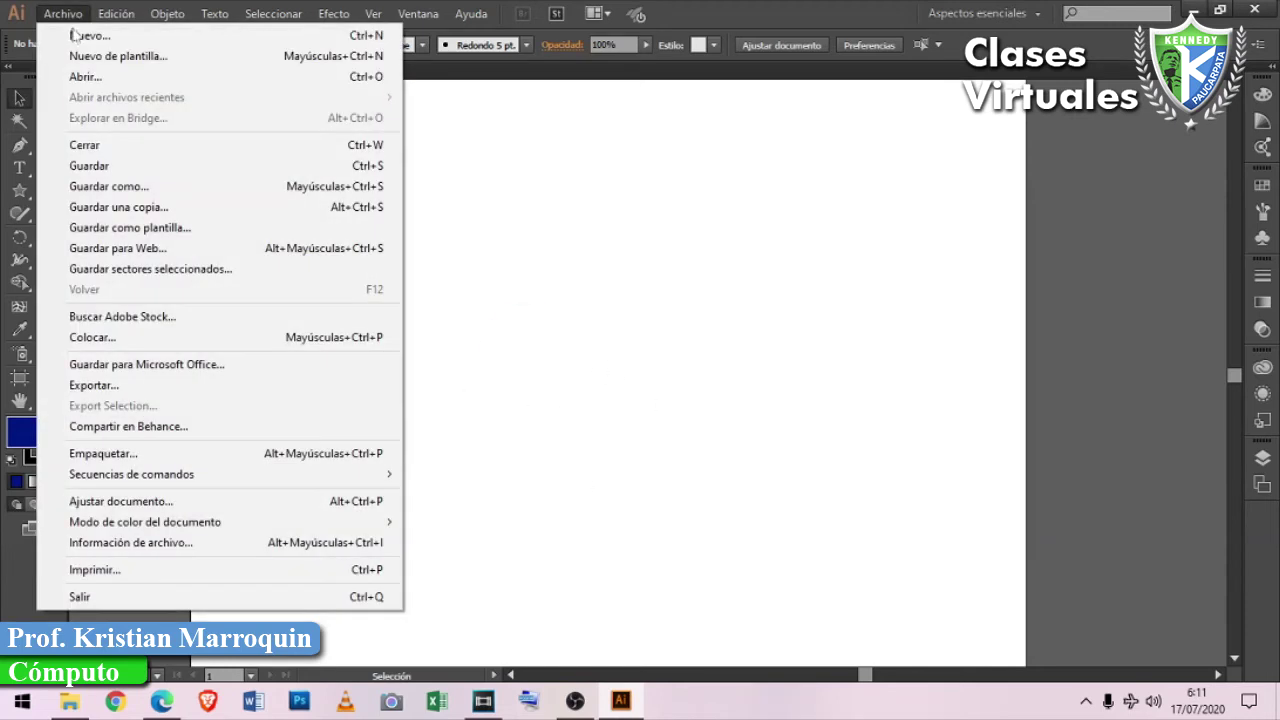
left_click(69, 12)
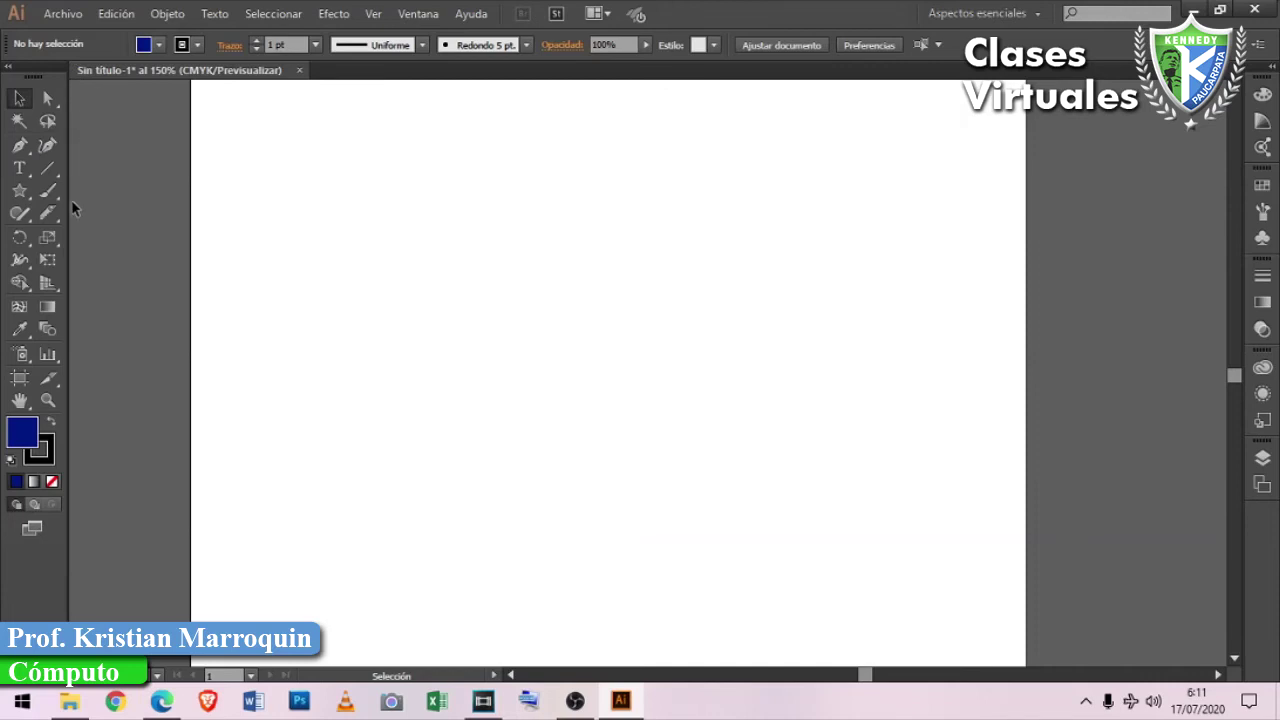
left_click(46, 193)
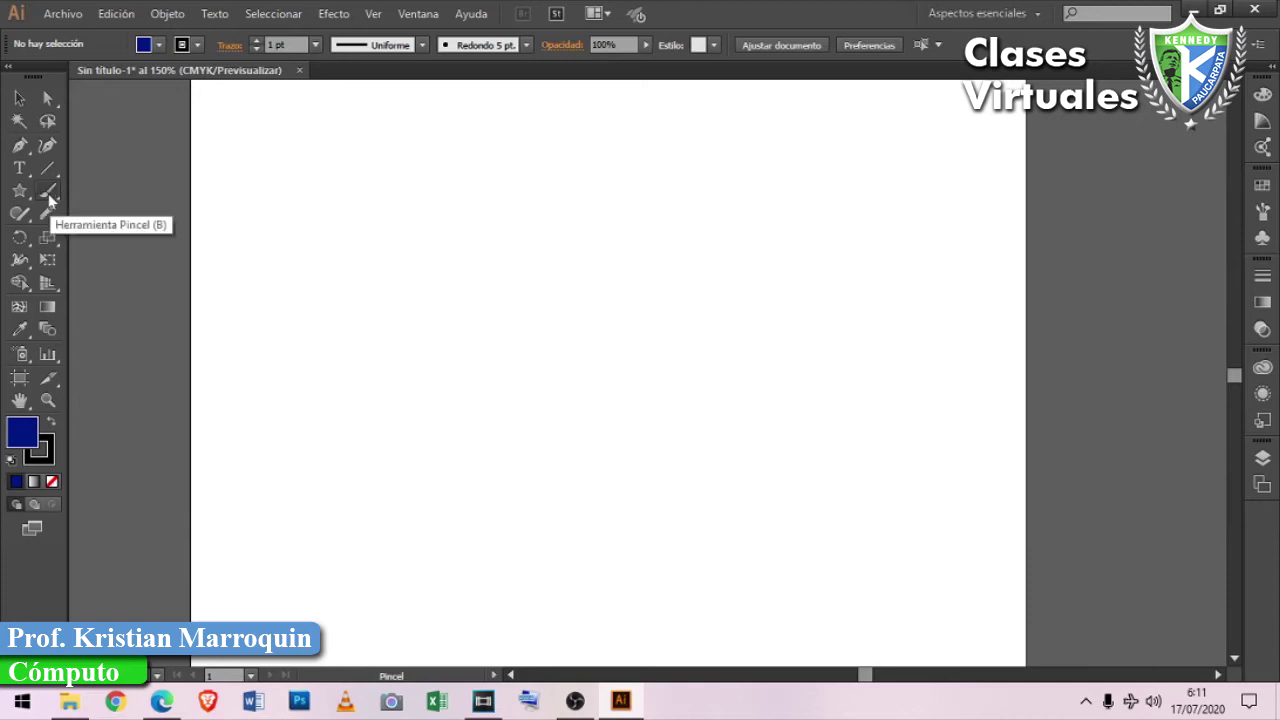
left_click(159, 45)
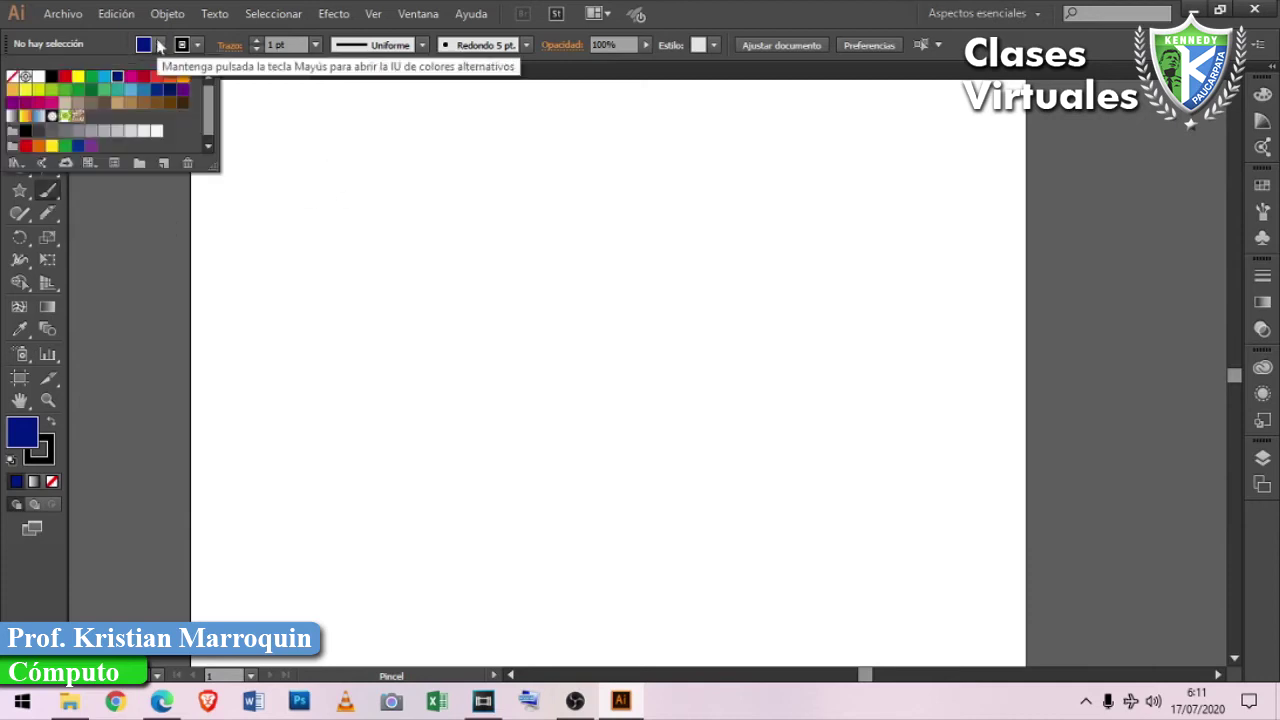
left_click(13, 77)
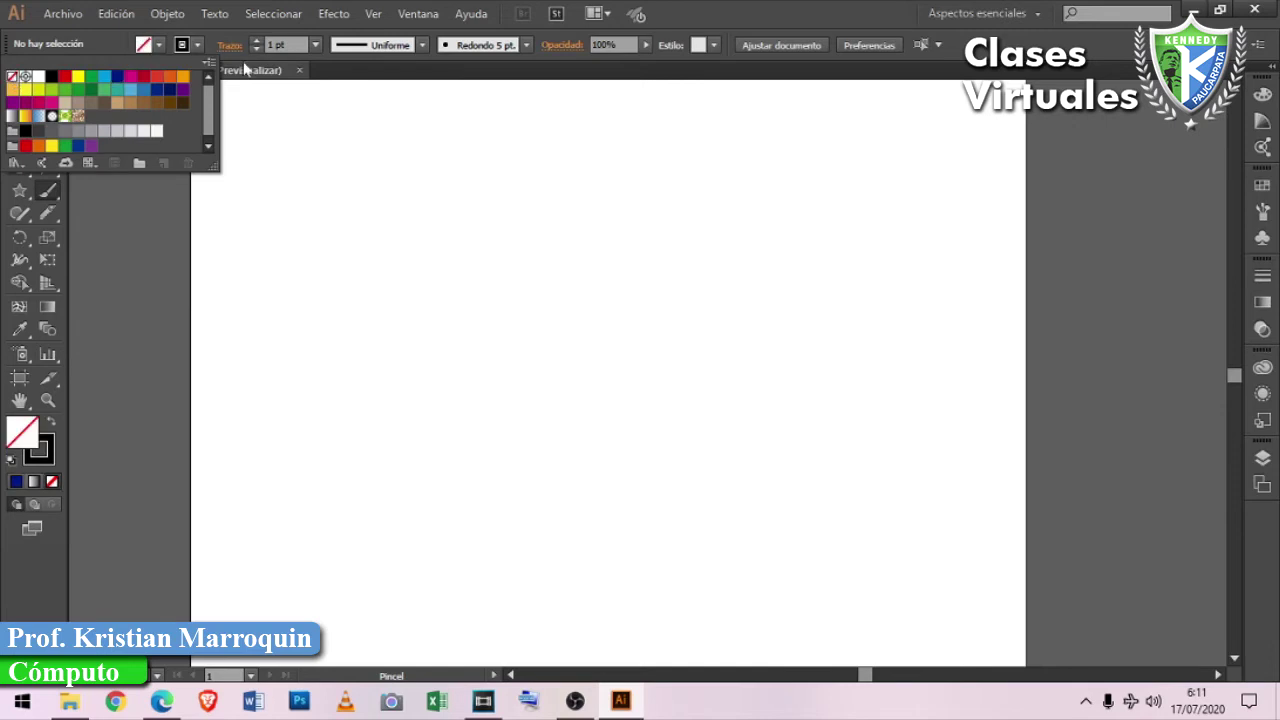
left_click(194, 46)
left_click(197, 46)
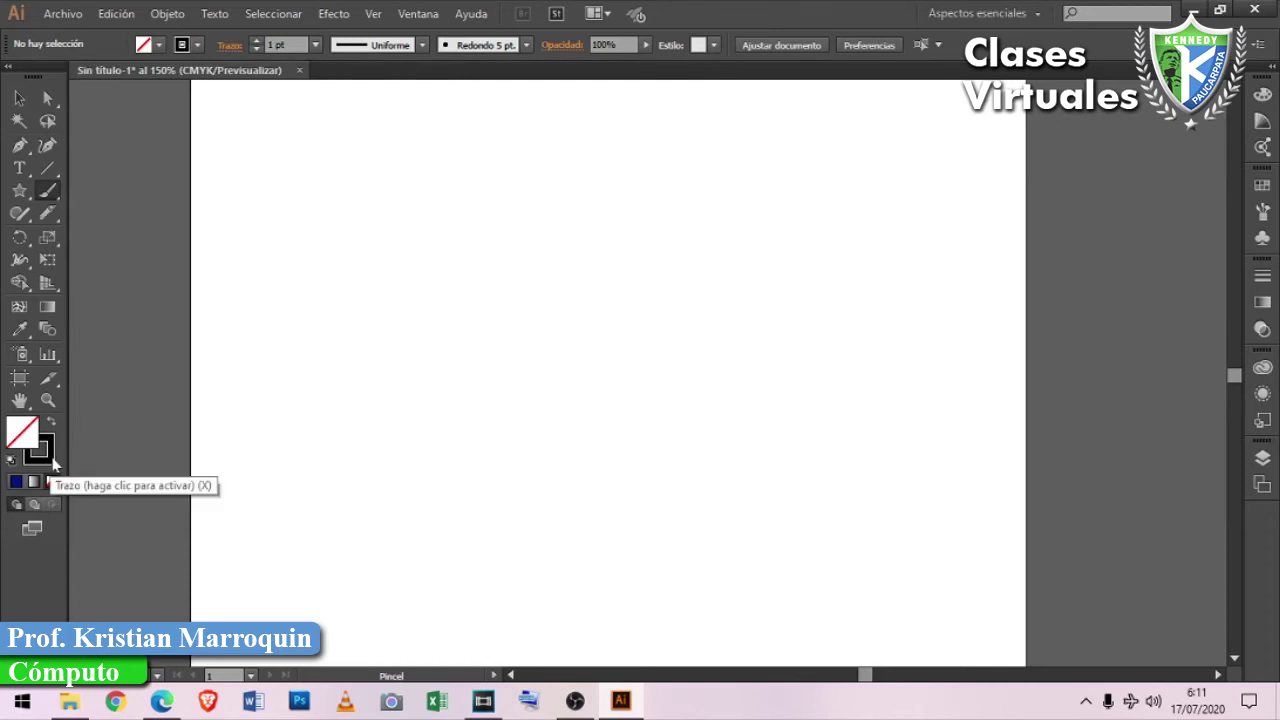
mouse_move(473, 229)
left_mouse_down()
mouse_move(371, 392)
mouse_move(617, 325)
mouse_move(509, 165)
mouse_move(386, 180)
left_mouse_up()
left_click(22, 97)
mouse_move(564, 206)
left_mouse_down()
mouse_move(538, 241)
mouse_move(581, 228)
left_mouse_up()
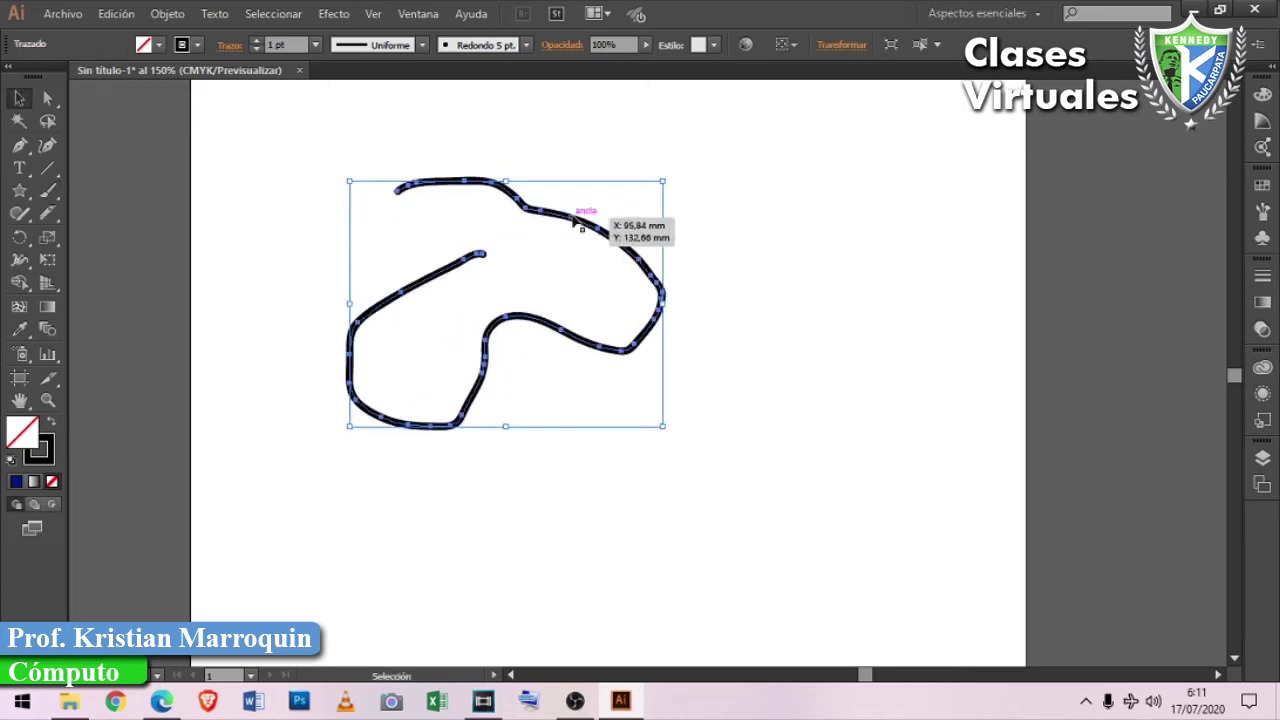
left_click(158, 45)
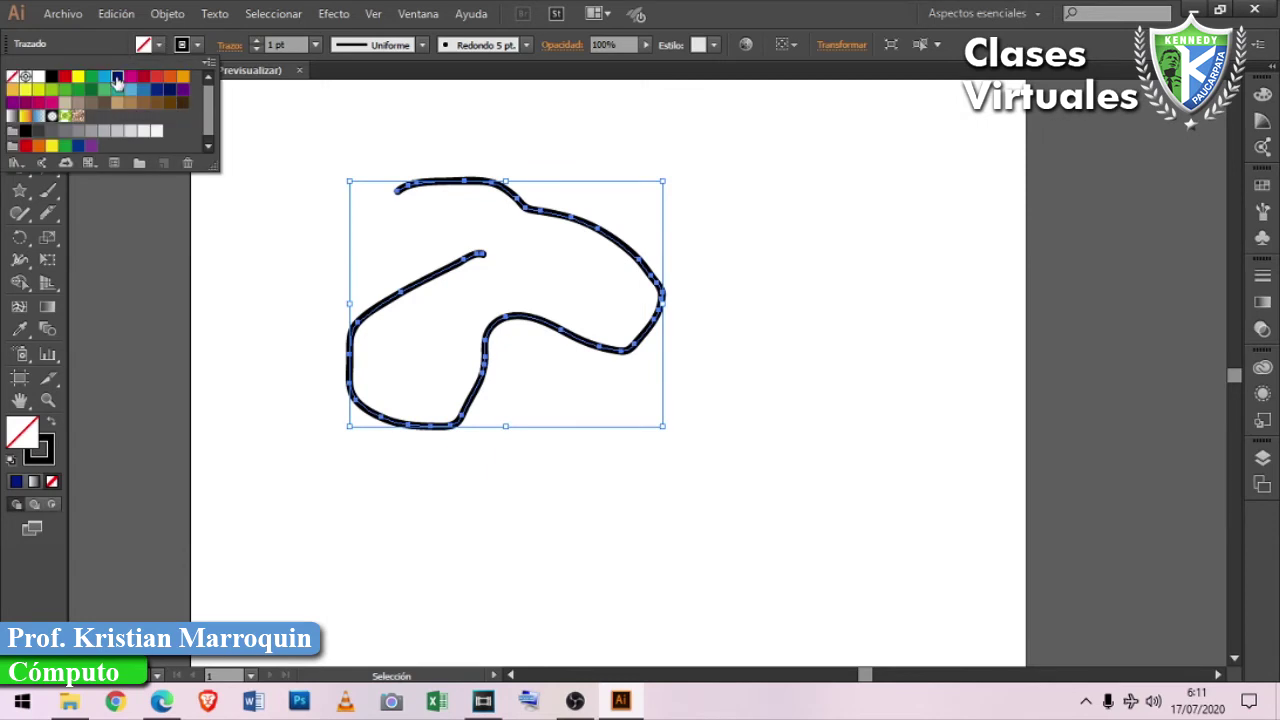
left_click(117, 77)
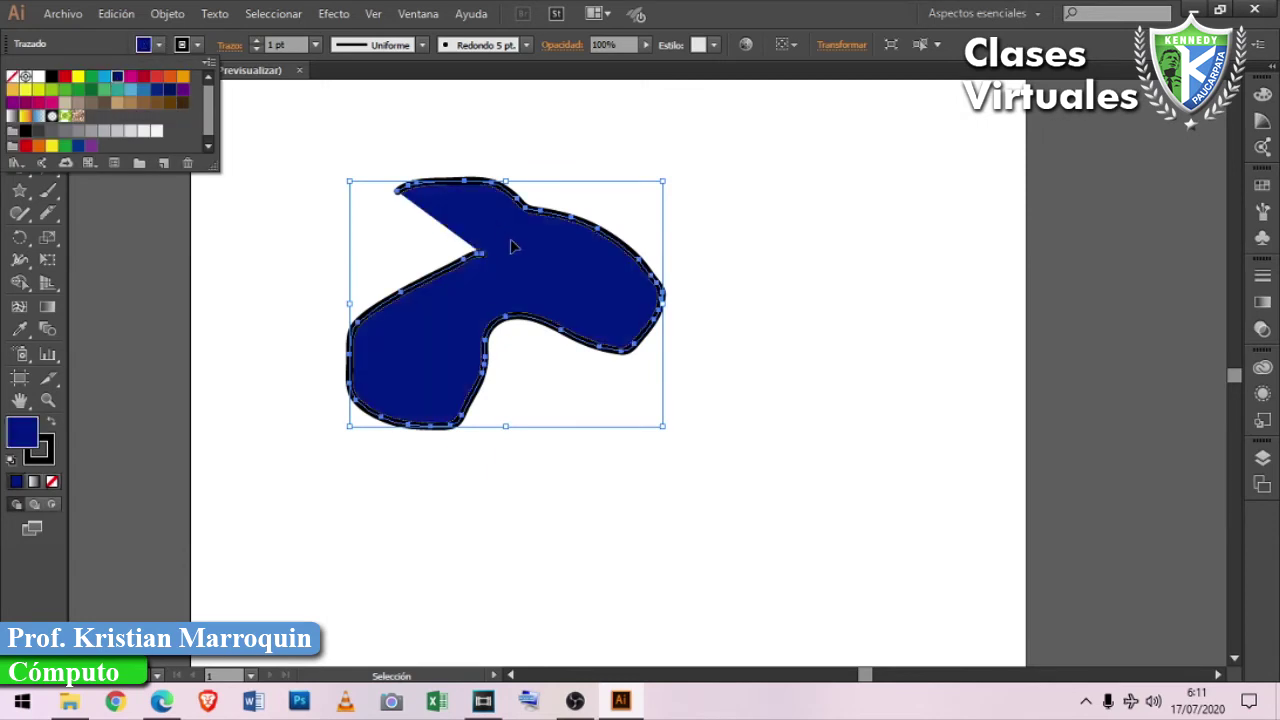
left_click(407, 190)
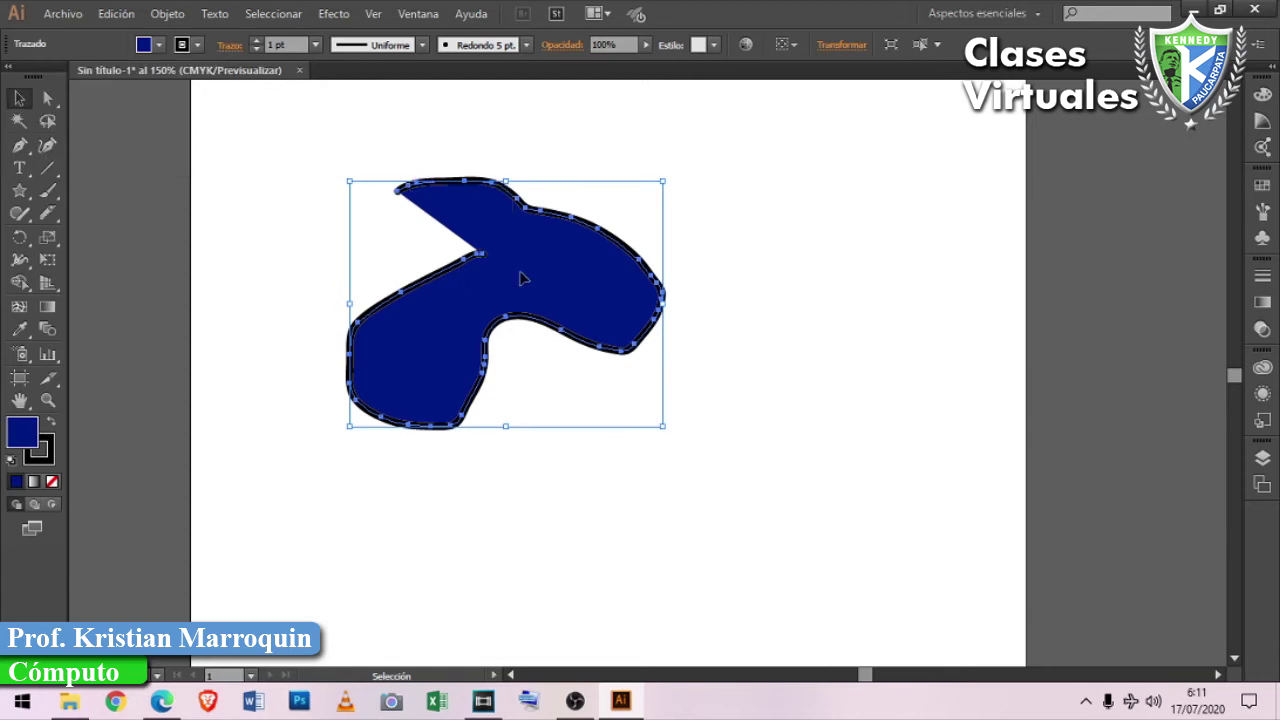
key("Delete")
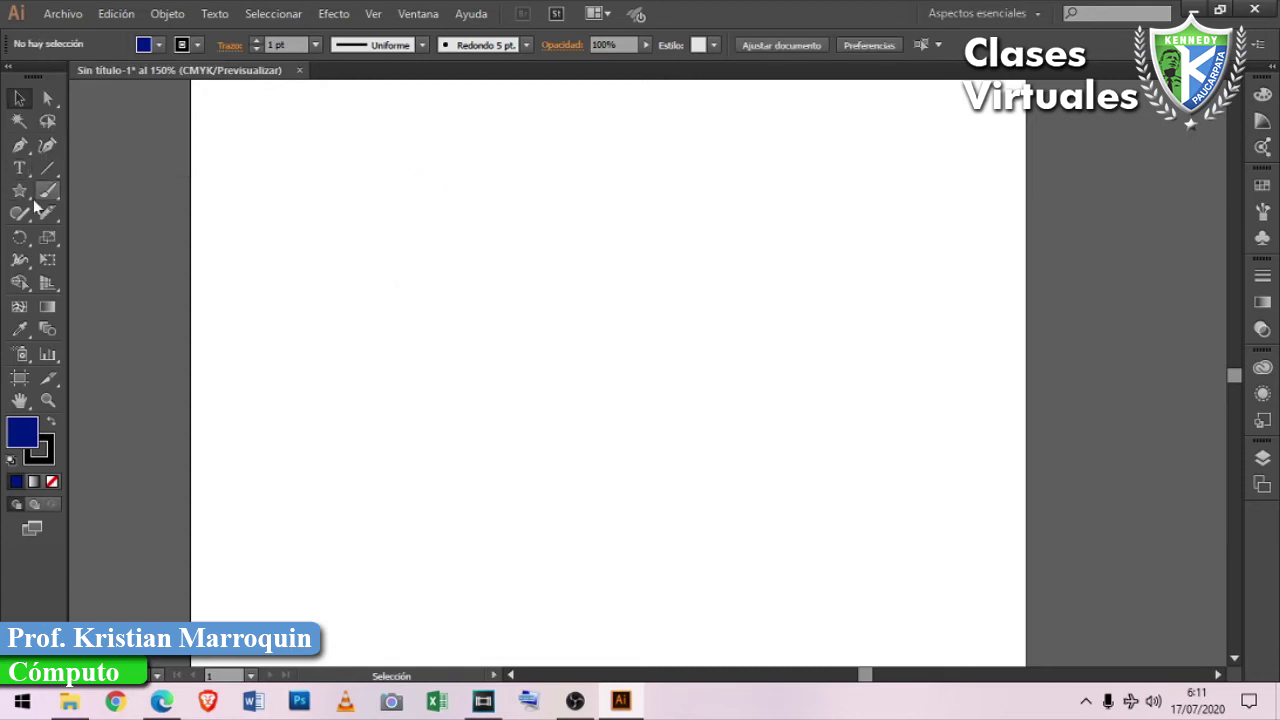
Paint a wavy stroke across the artboard with the Blob Brush (Pincel de manchas).
left_click(29, 212)
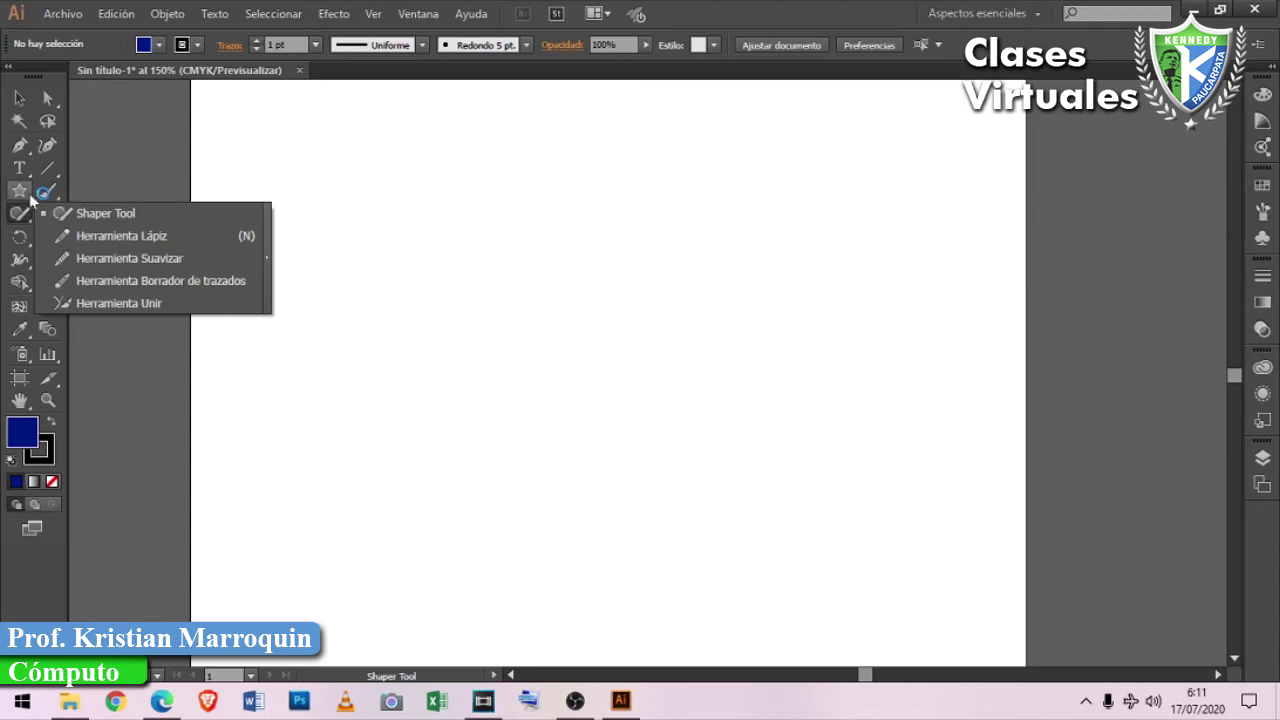
left_click_drag(50, 192, 190, 214)
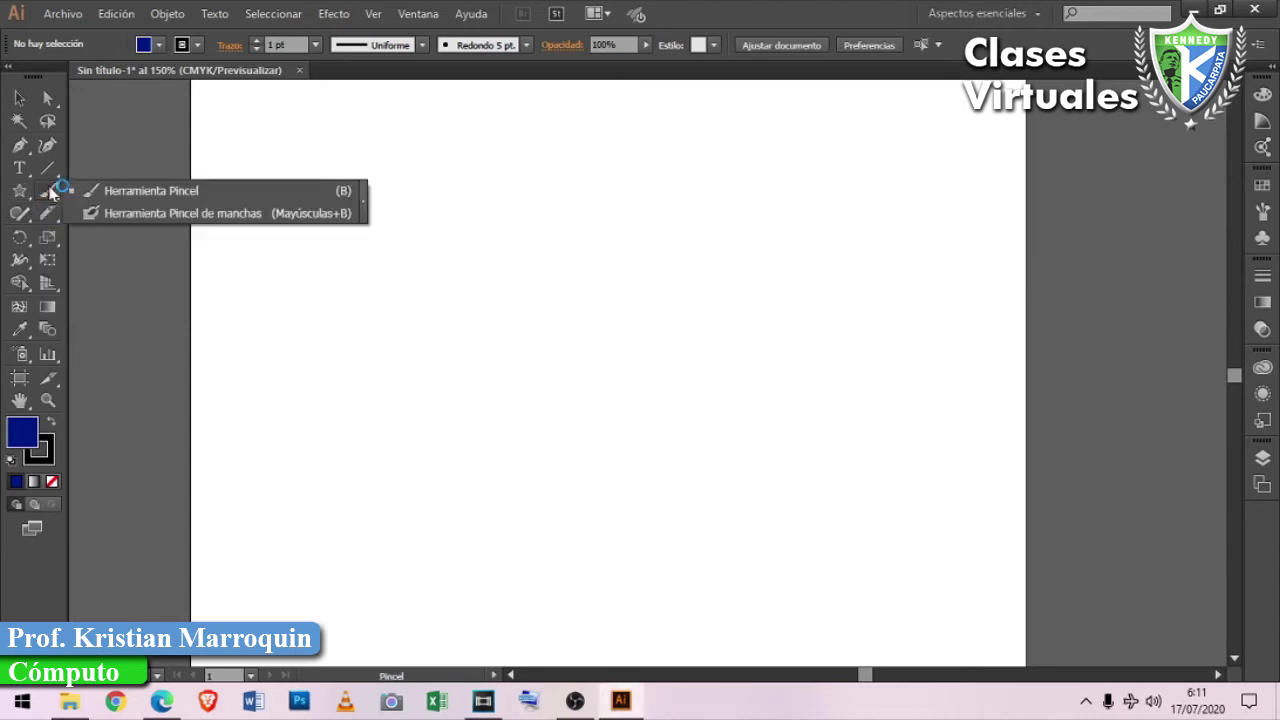
mouse_move(614, 200)
left_mouse_down()
mouse_move(528, 303)
mouse_move(706, 320)
mouse_move(777, 246)
left_mouse_up()
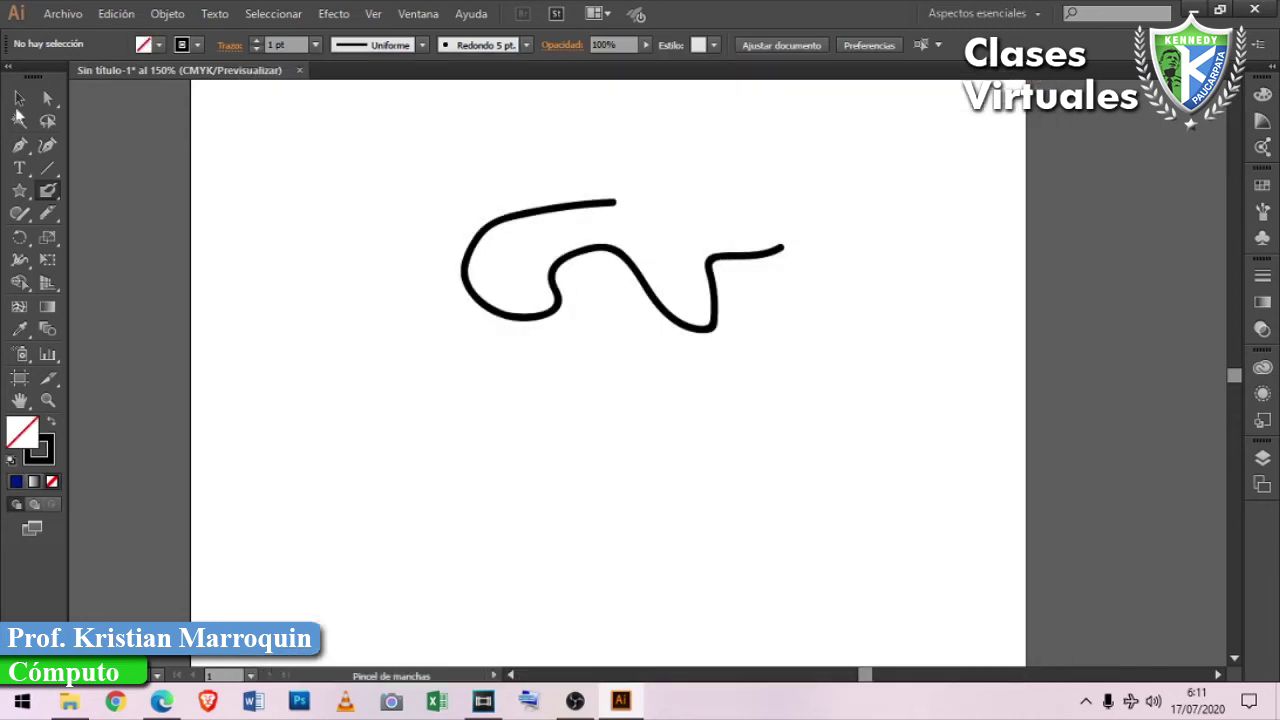
Give the wavy stroke a blue outline from the Trazo swatches, then delete it.
key("v")
left_click(545, 208)
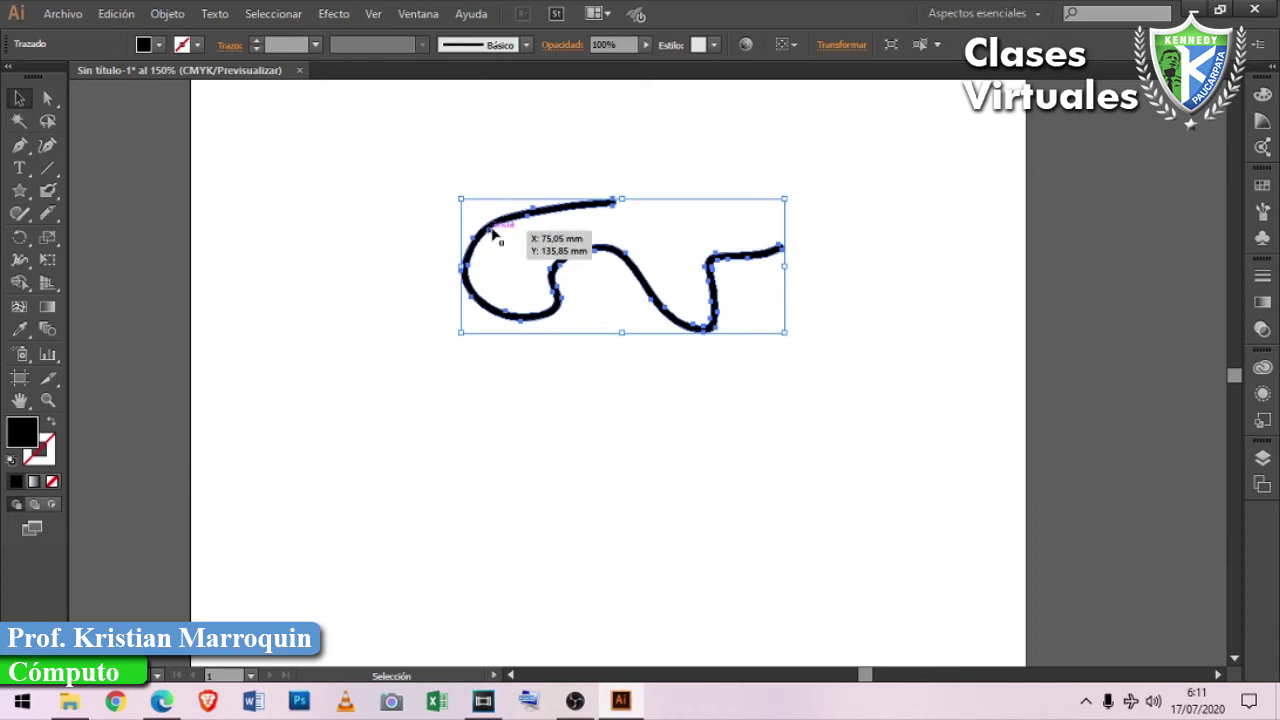
left_click(196, 45)
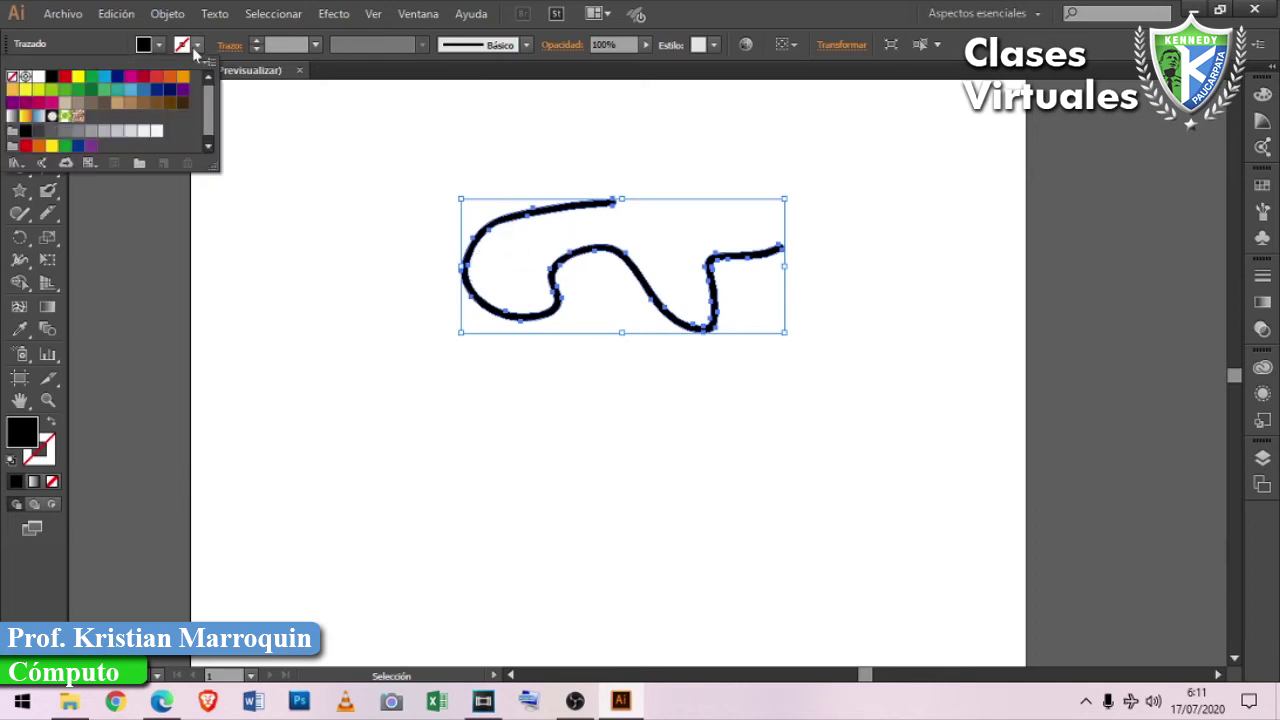
left_click(105, 79)
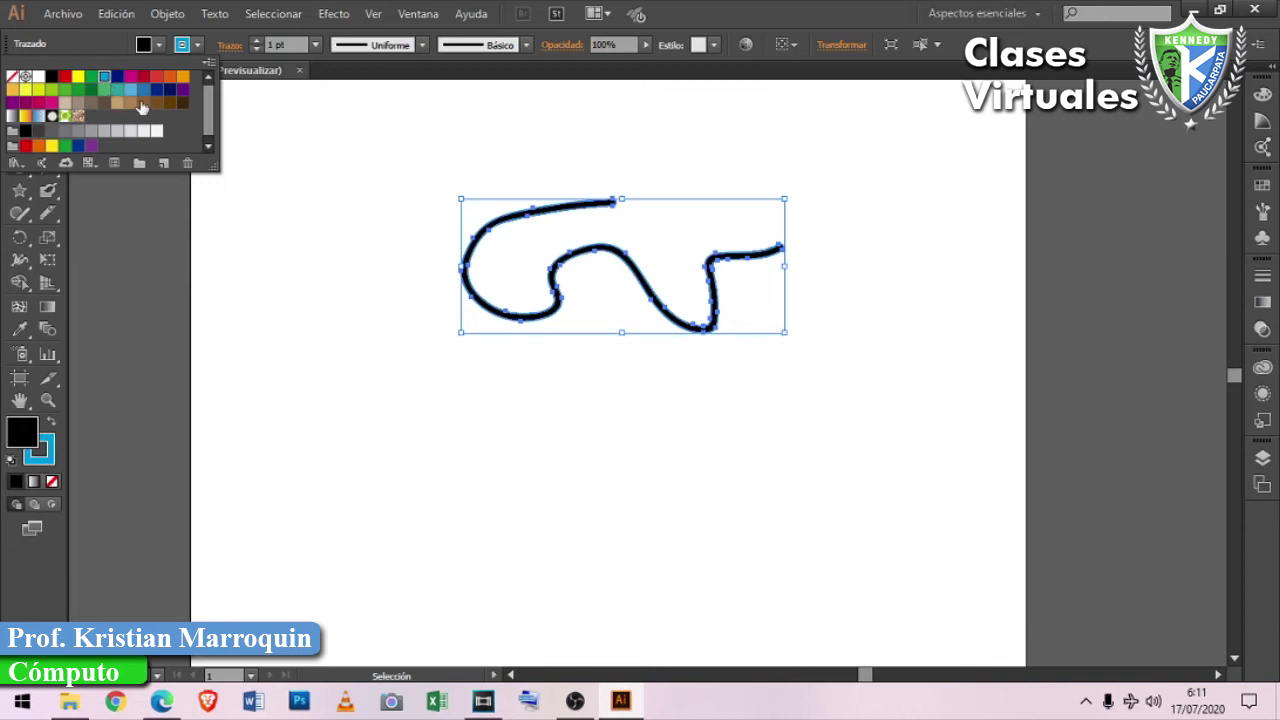
left_click(198, 46)
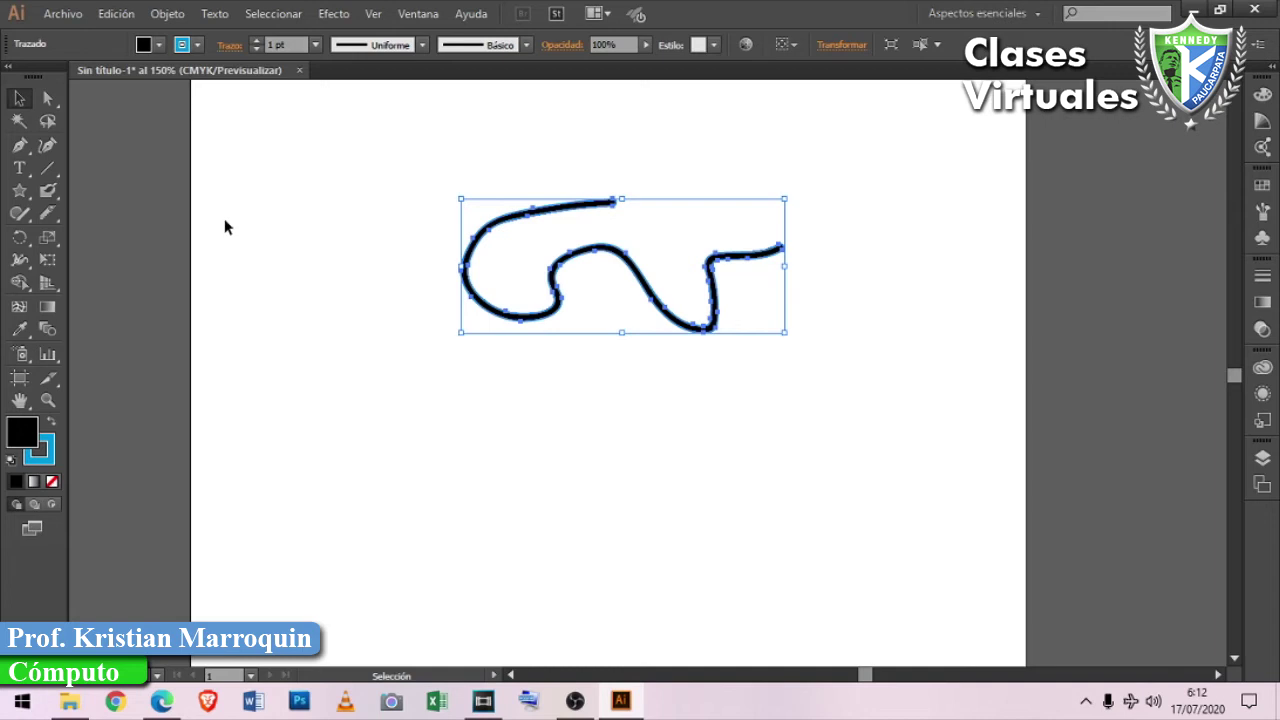
key("Delete")
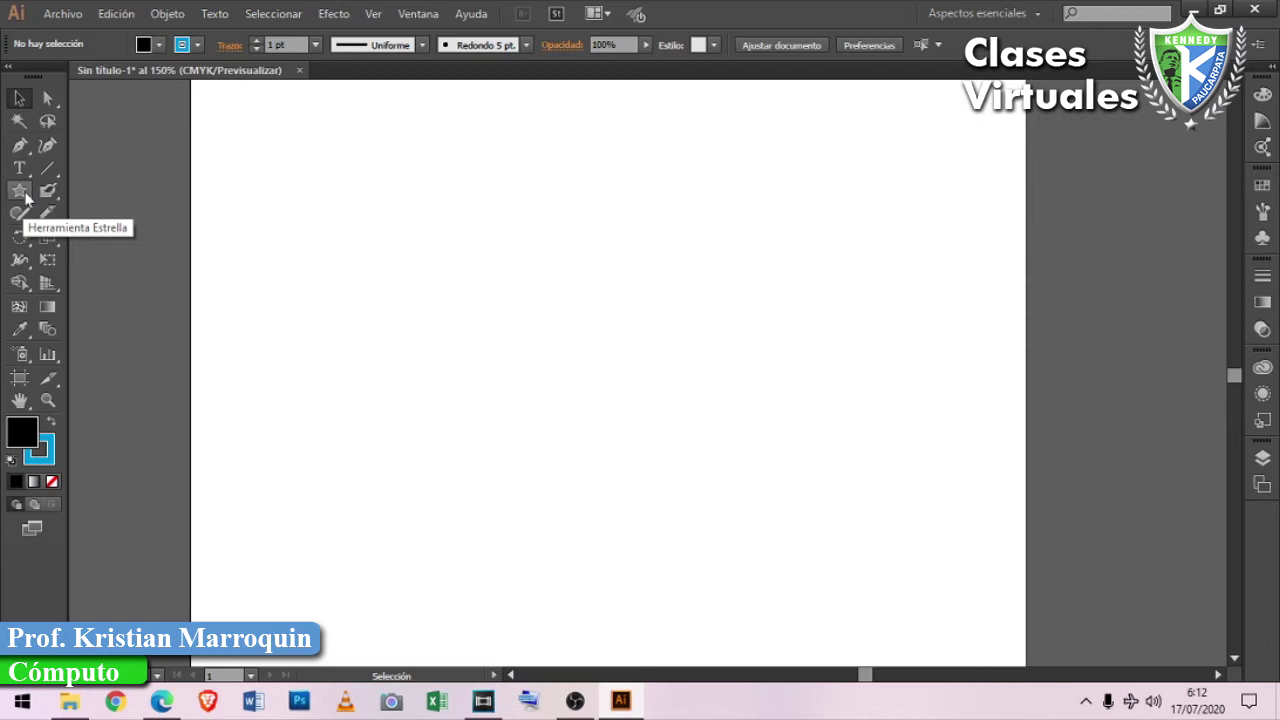
Tear off the shape and line tool flyouts as floating strips, then close both.
left_click(25, 198)
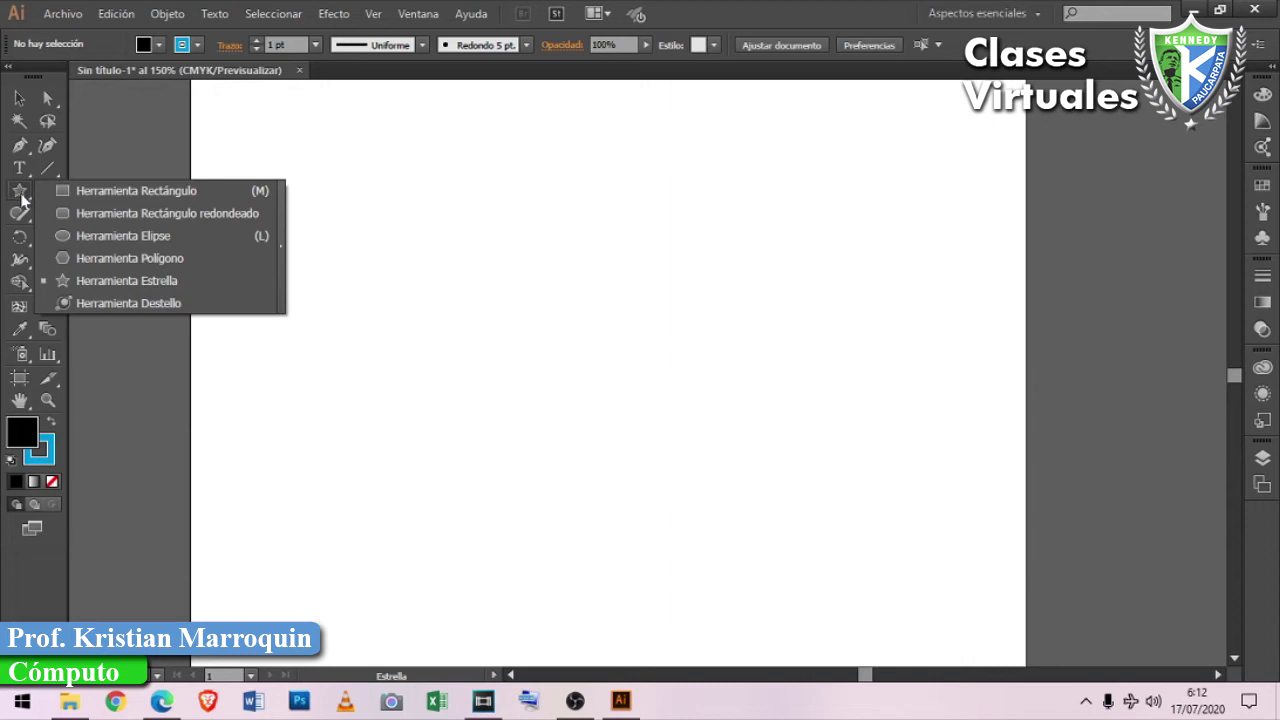
left_click(283, 251)
mouse_move(84, 210)
left_mouse_down()
mouse_move(1033, 131)
mouse_move(1031, 102)
left_mouse_up()
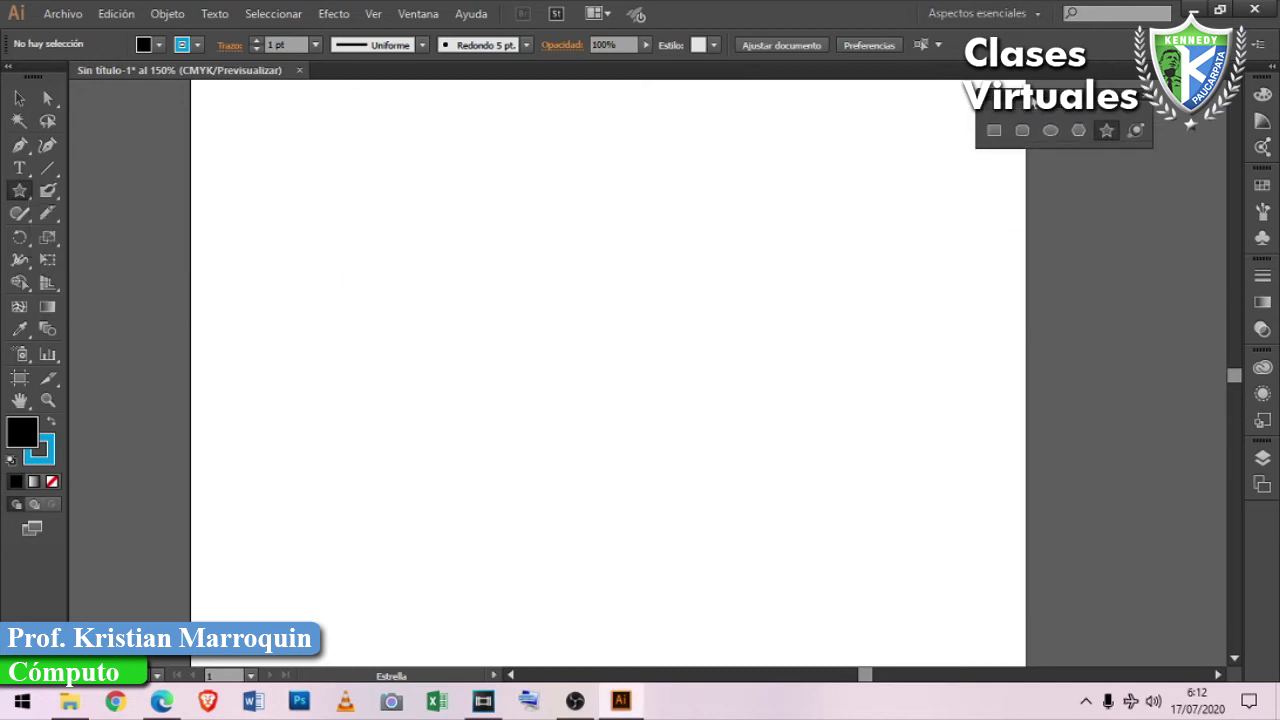
left_click(979, 95)
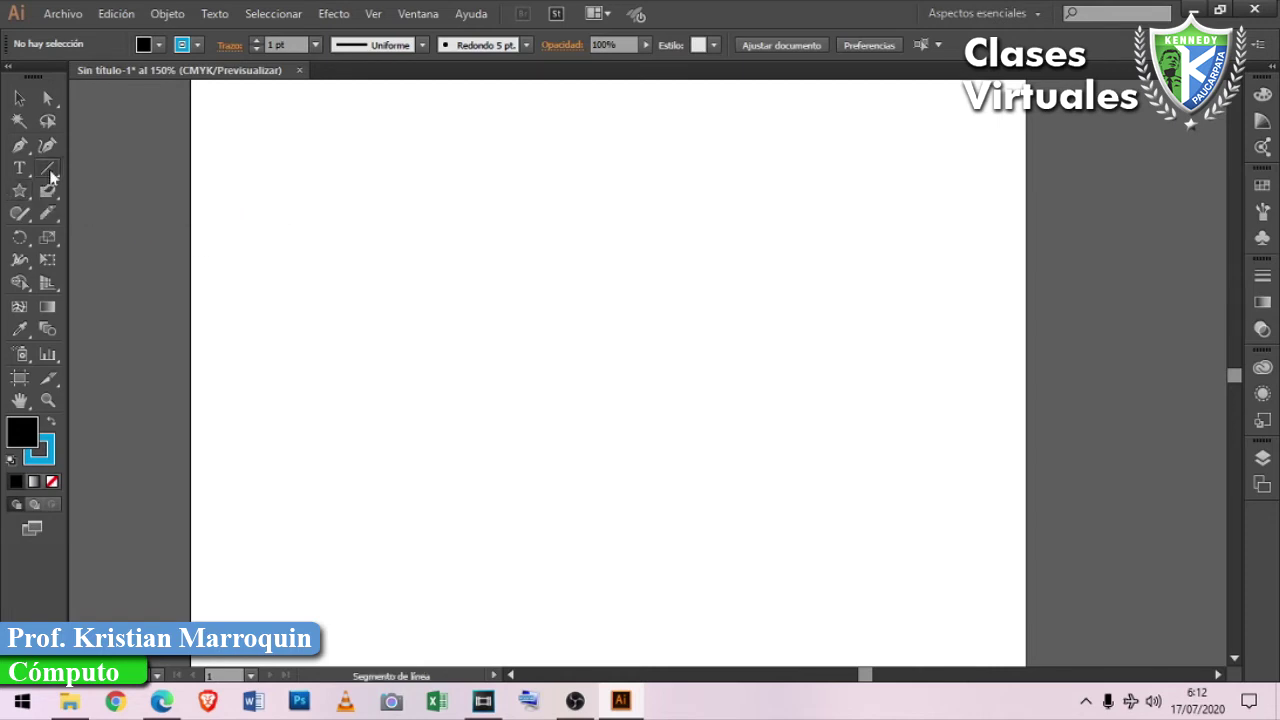
left_click(49, 171)
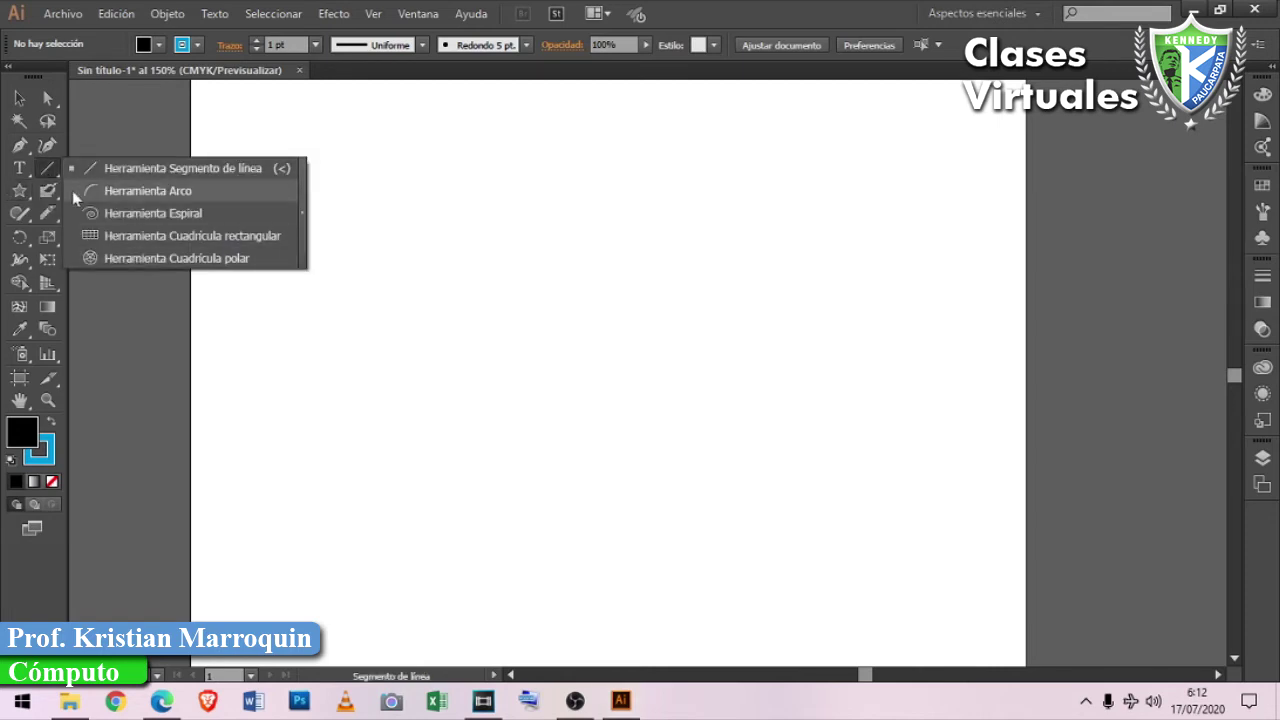
left_click(305, 220)
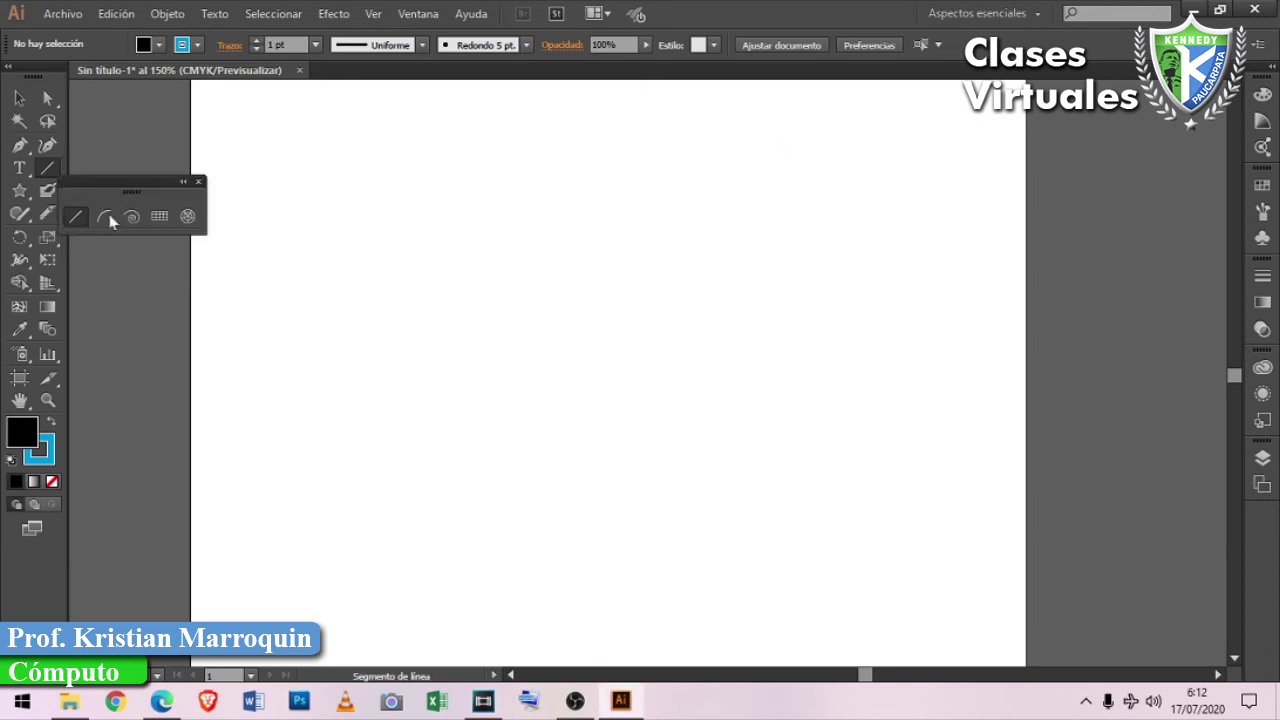
left_click_drag(90, 183, 1050, 136)
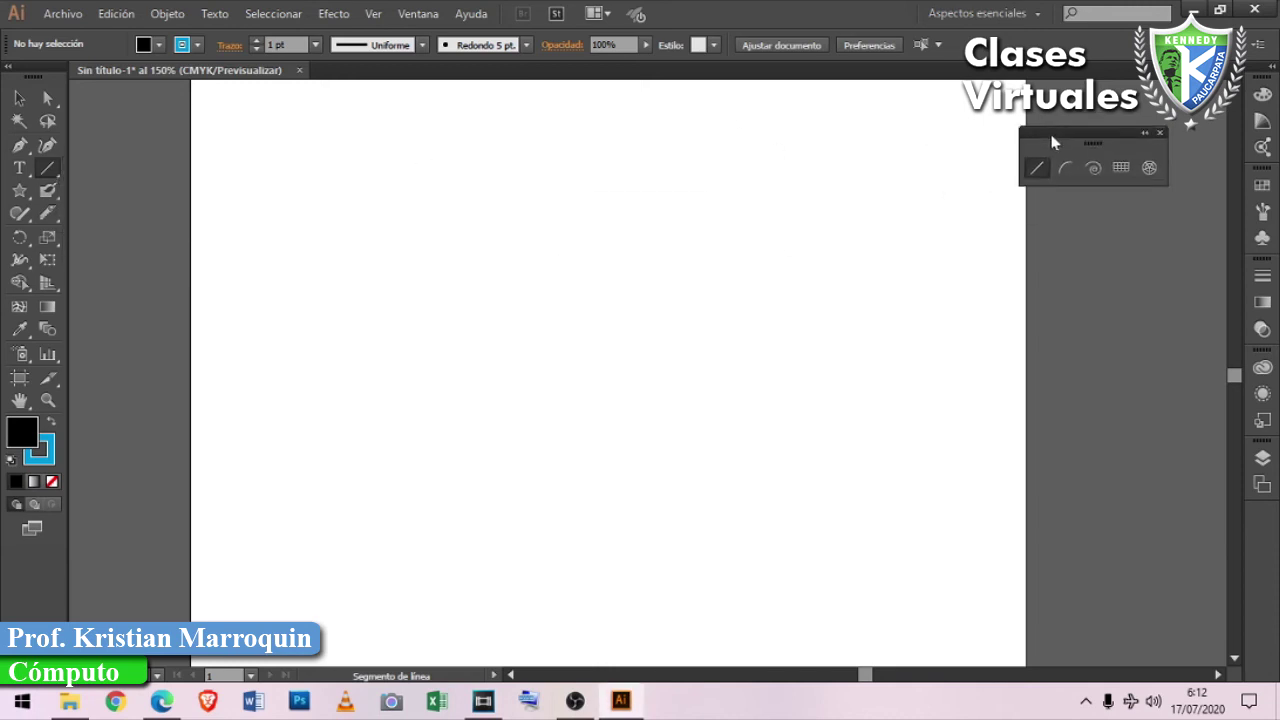
left_click(1160, 135)
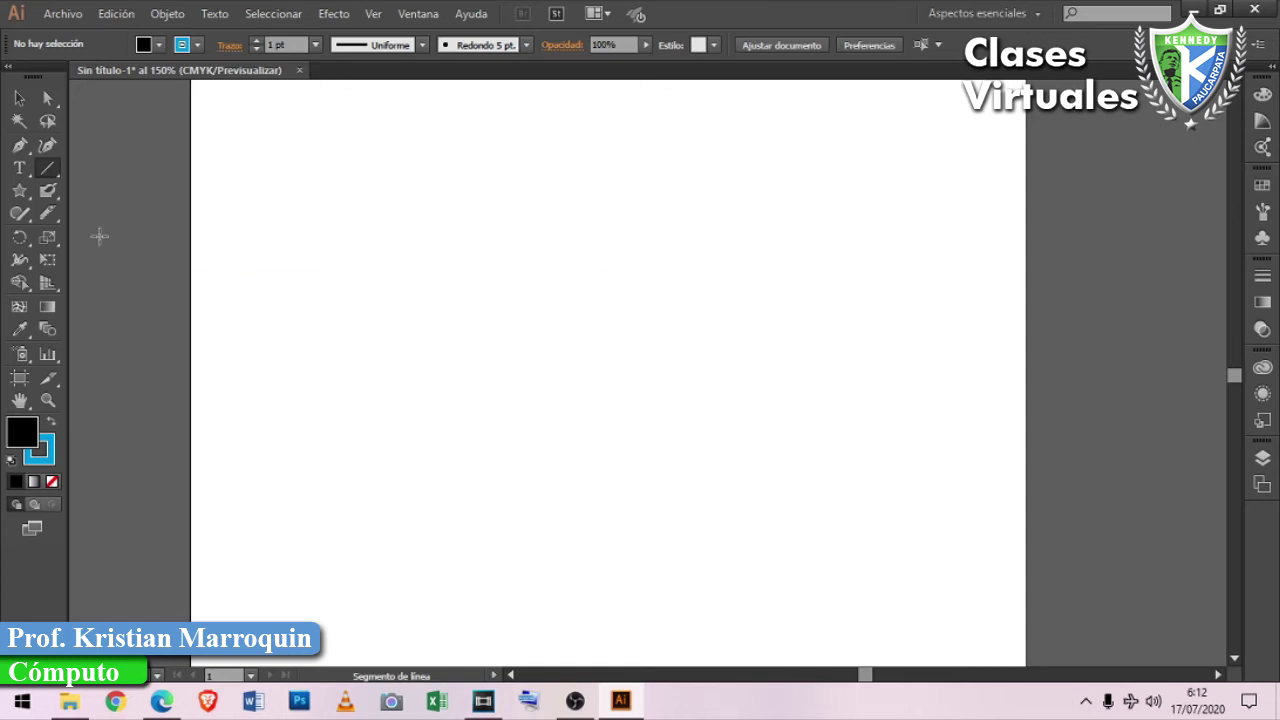
Draw a black five-pointed star and move it to the middle of the artboard.
left_click(19, 190)
mouse_move(336, 246)
left_mouse_down()
mouse_move(526, 357)
mouse_move(445, 268)
left_mouse_up()
left_click(17, 100)
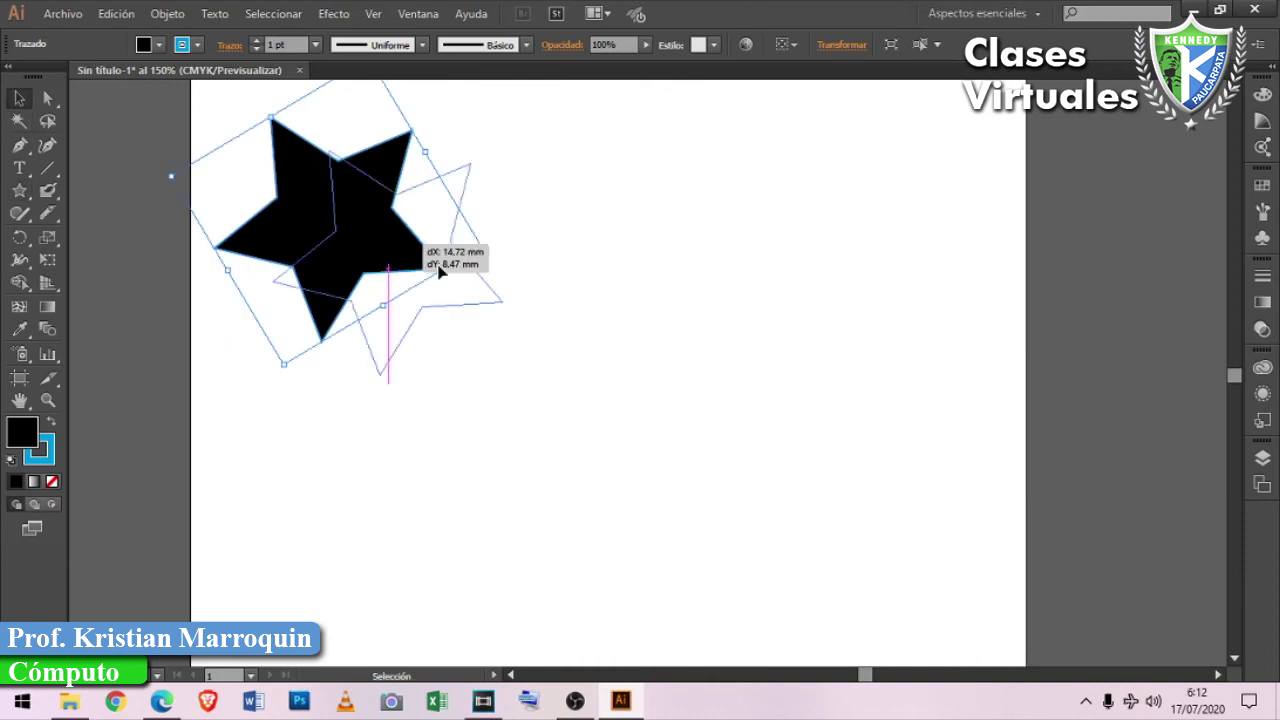
left_click_drag(334, 209, 504, 337)
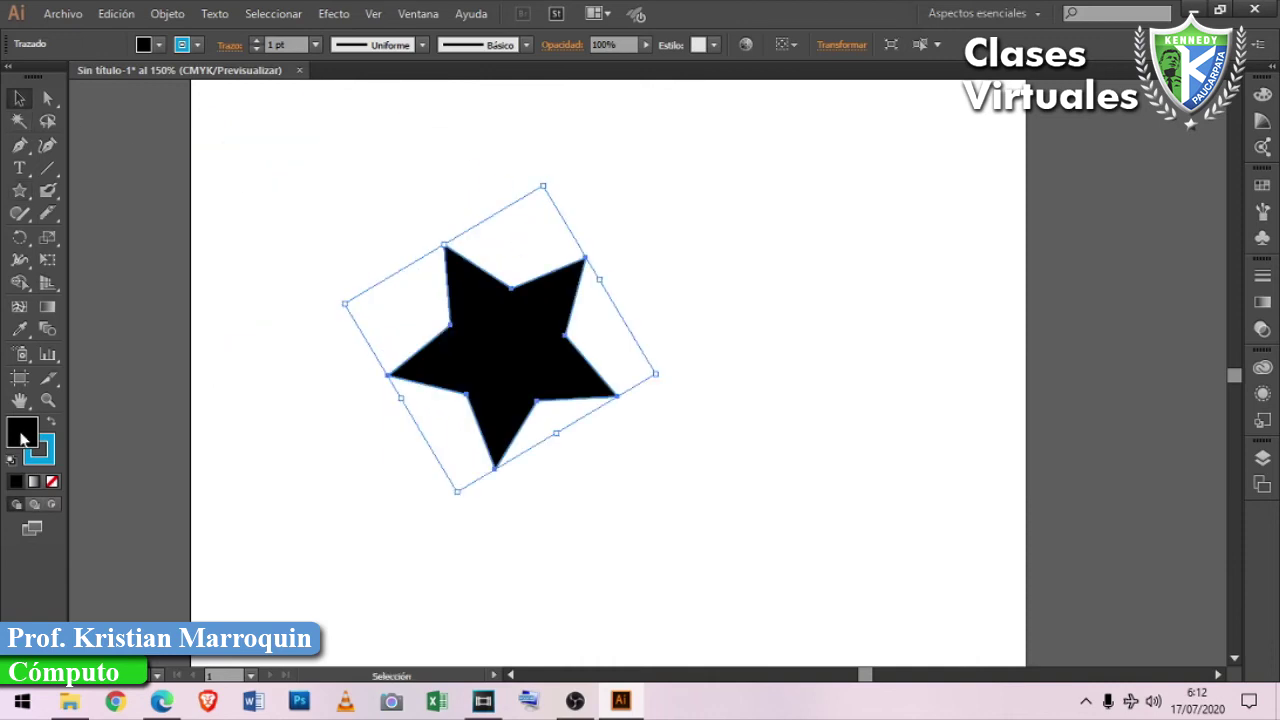
Fill the star with an orange shade from the colour picker.
double_click(24, 437)
left_click(562, 250)
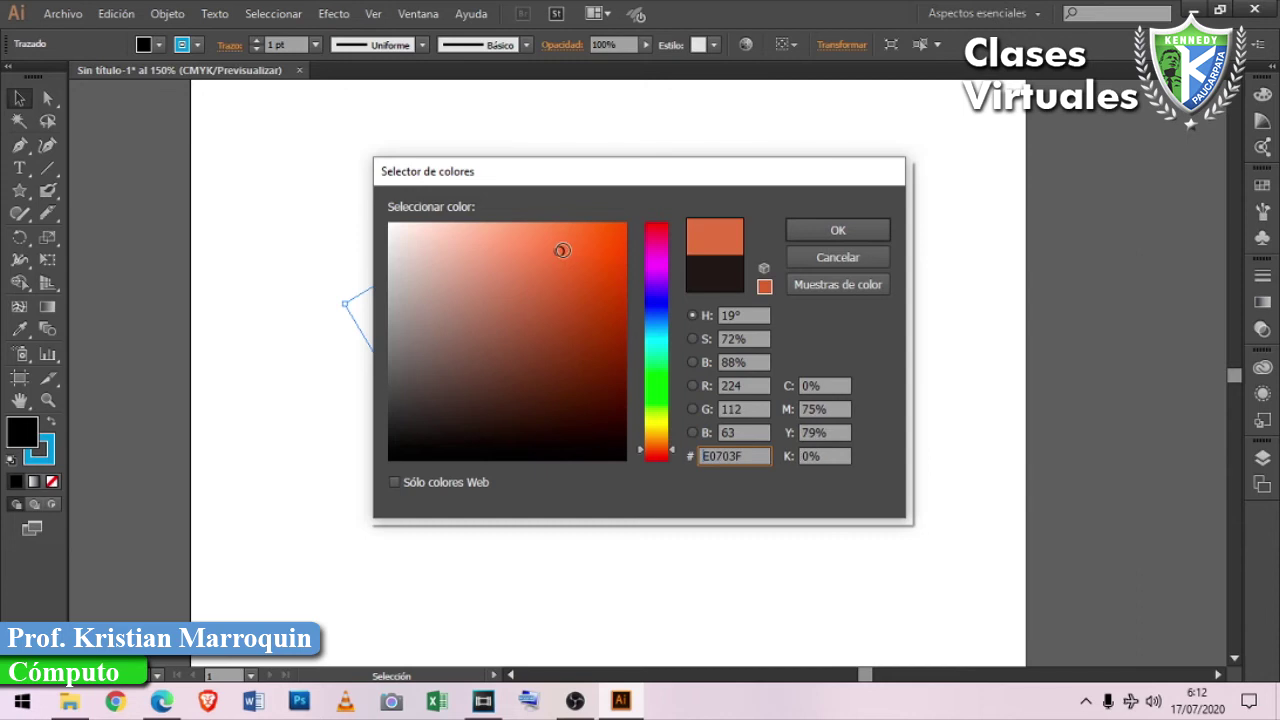
left_click(837, 229)
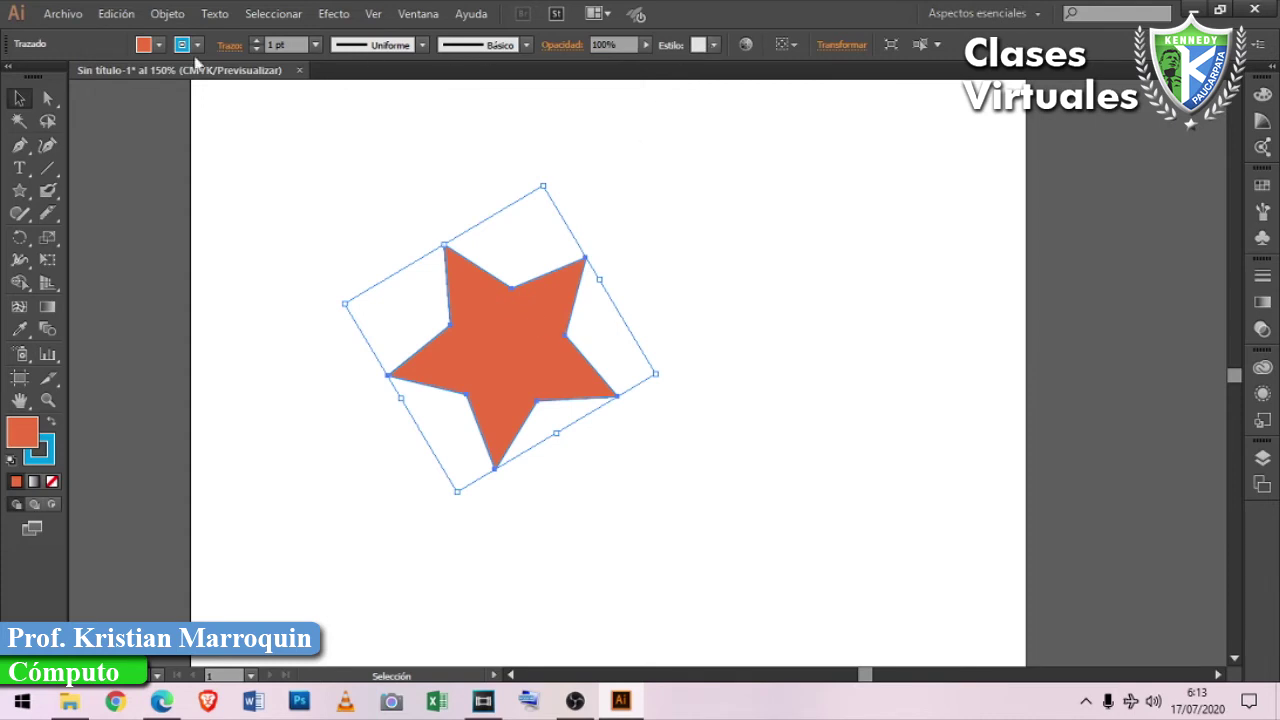
Try several graphic styles on the star, settling on the blue gradient Atardecer style.
left_click(703, 44)
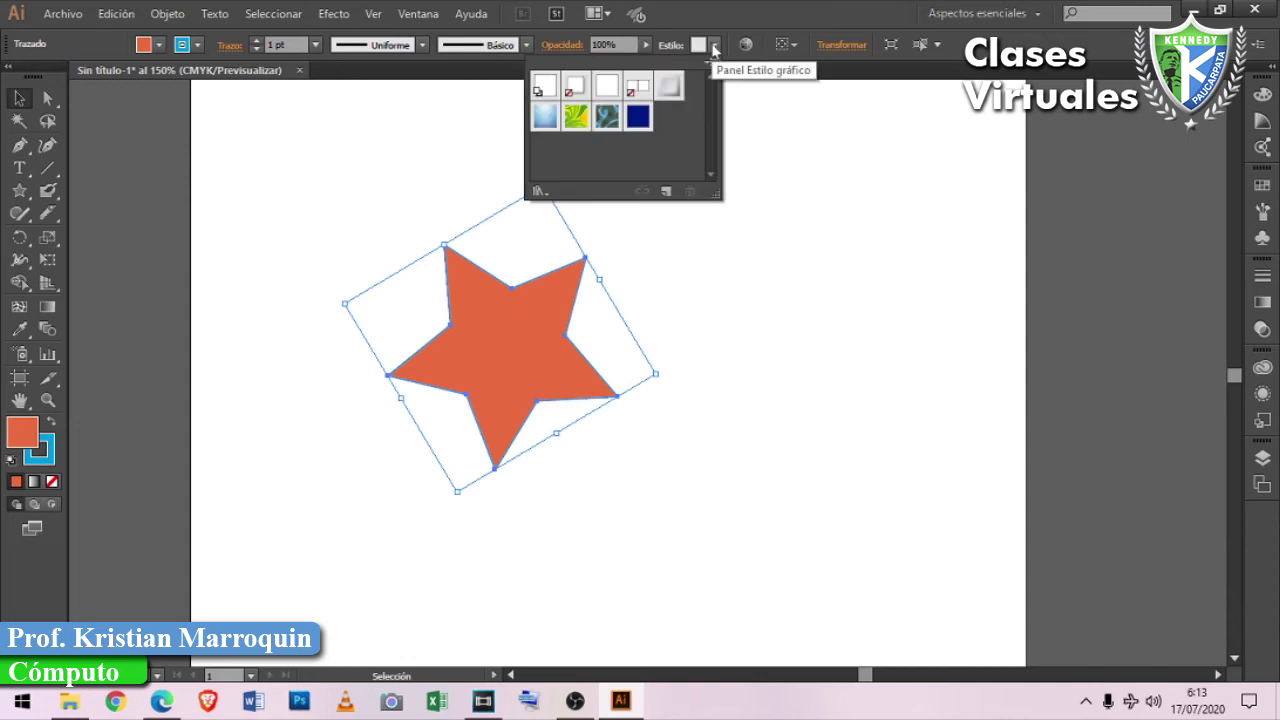
left_click(676, 92)
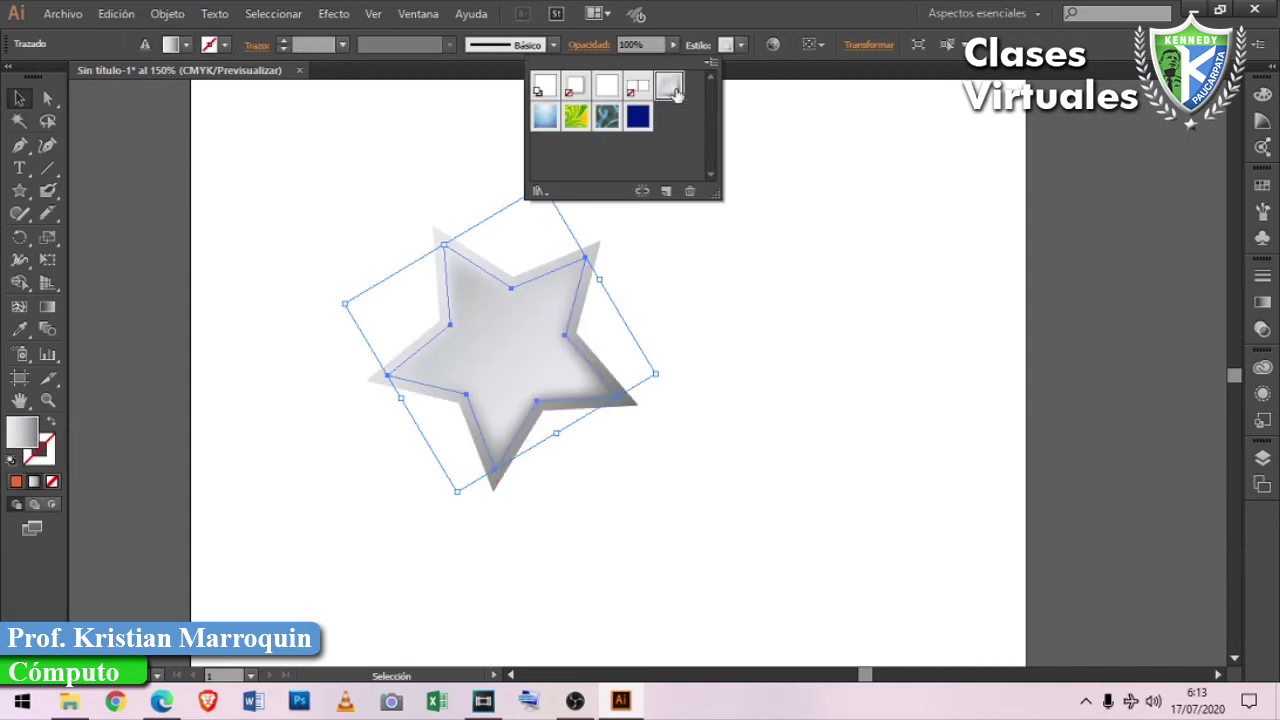
left_click(577, 118)
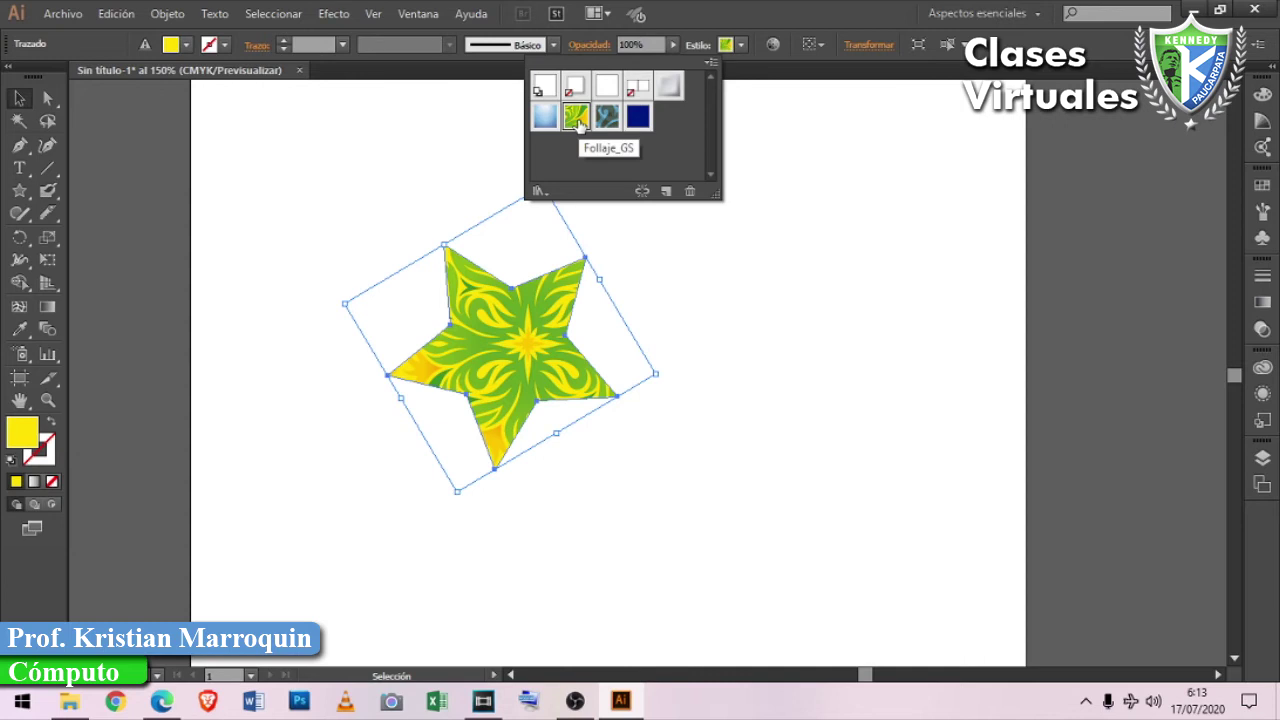
left_click(607, 117)
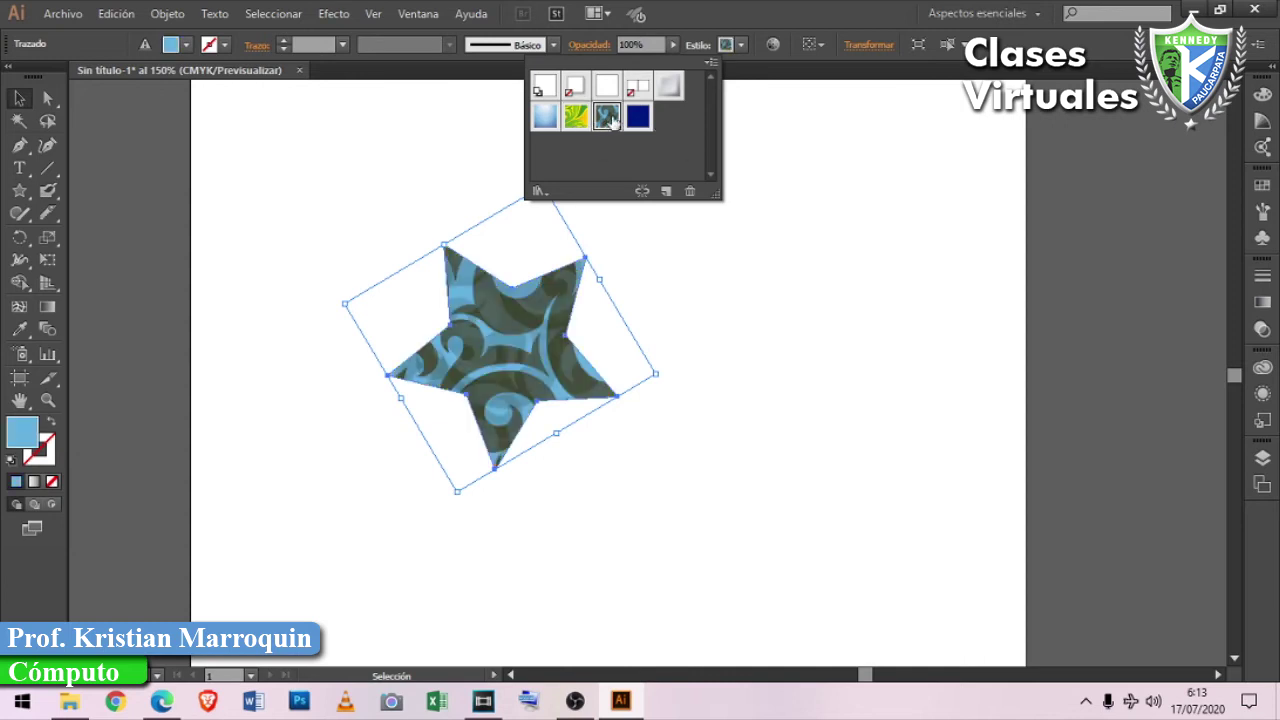
left_click(543, 119)
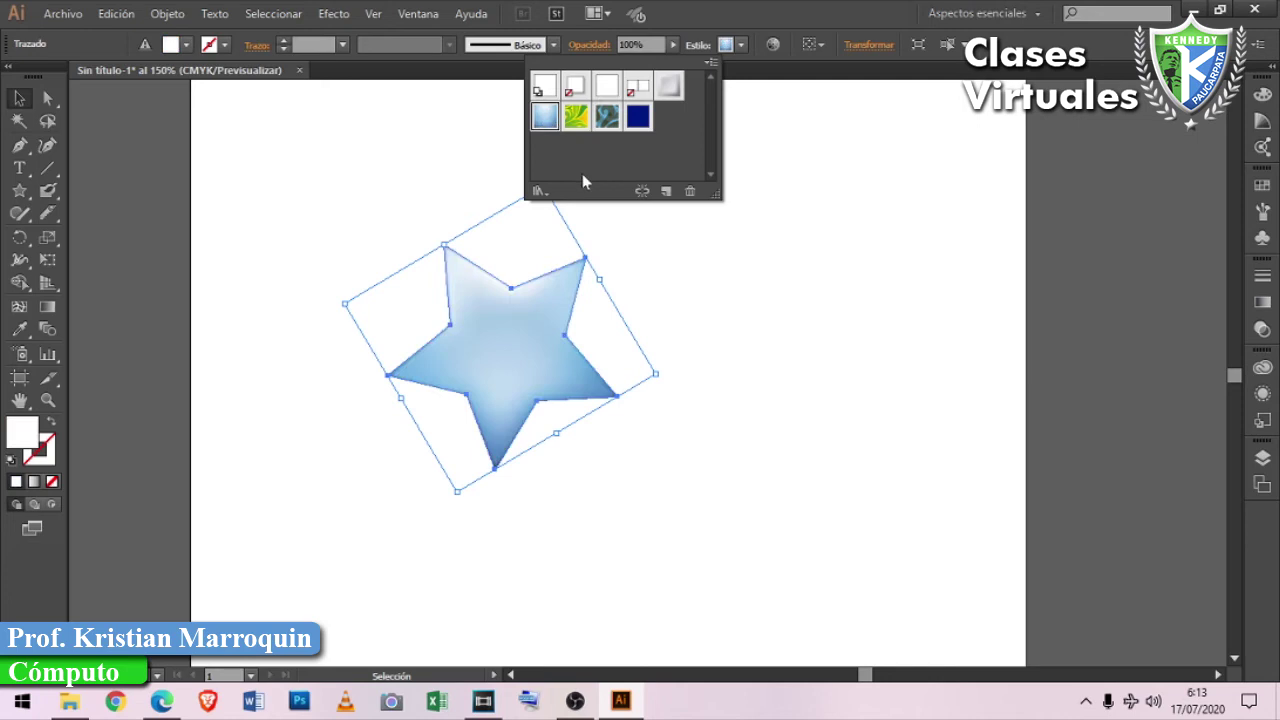
left_click(740, 50)
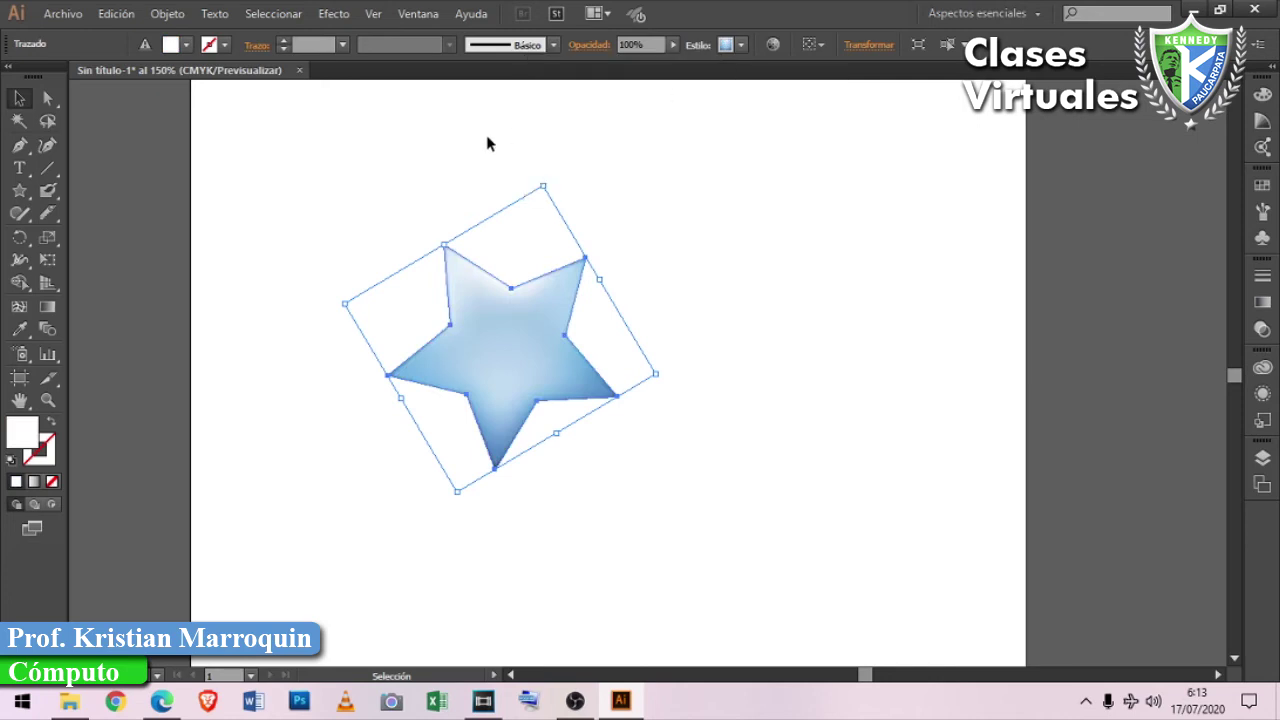
Enlarge the star and erase a gap through it from its top notch.
left_click(50, 218)
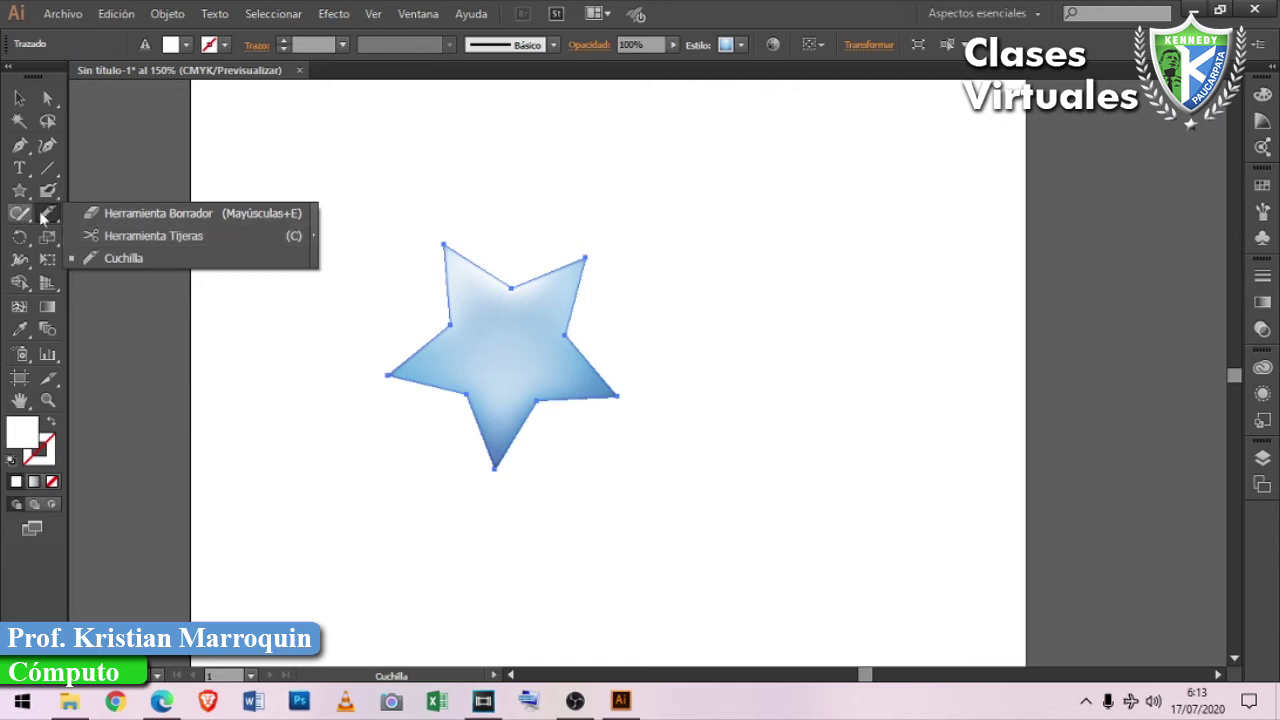
left_click(200, 214)
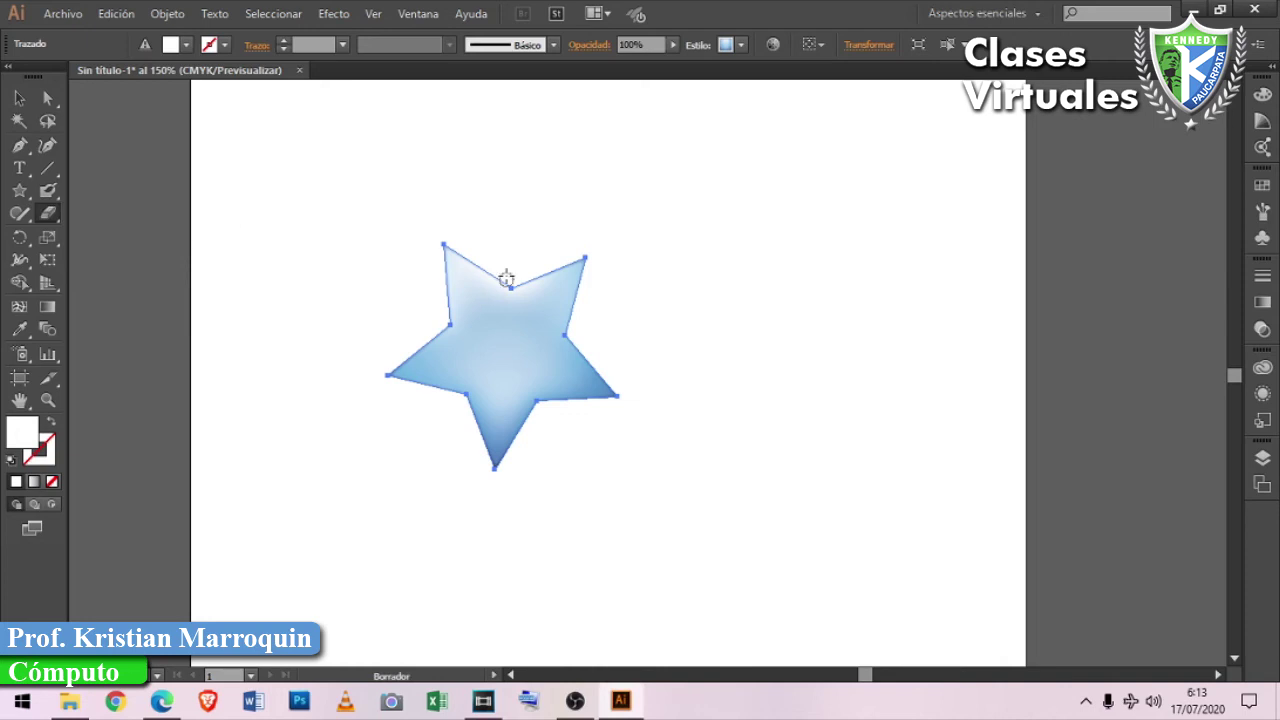
left_click(21, 98)
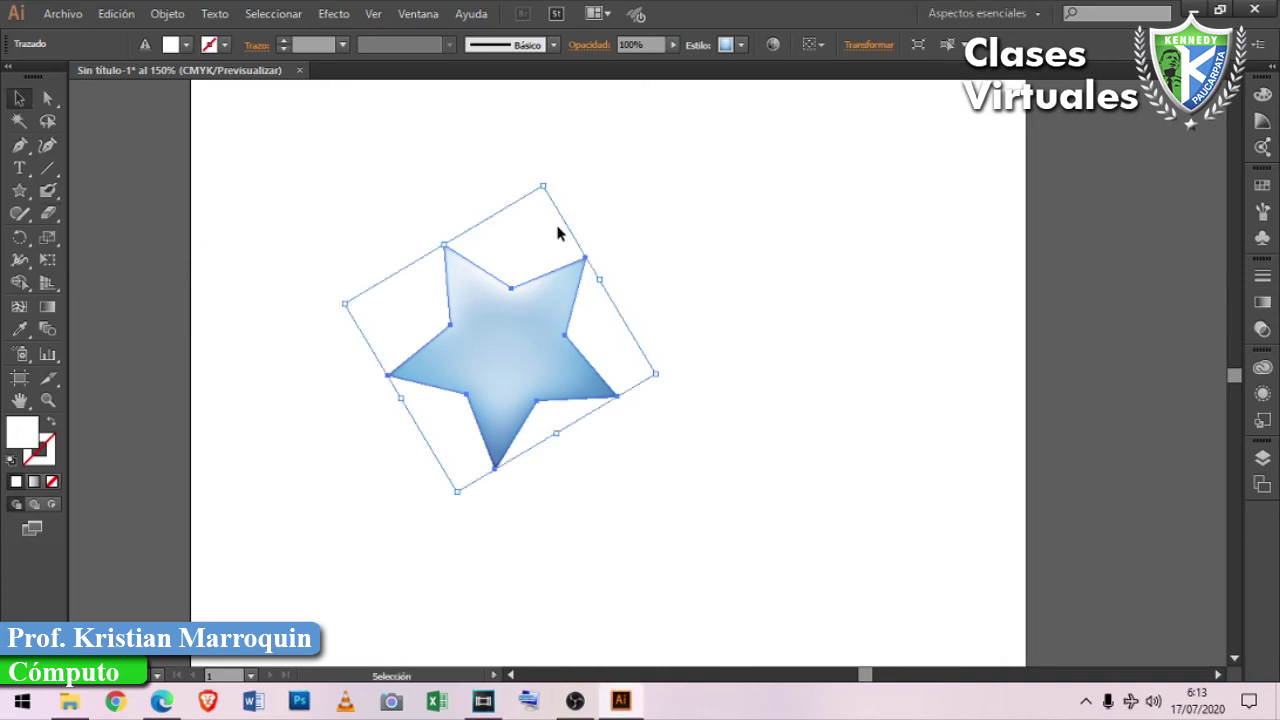
left_click_drag(545, 183, 697, 106)
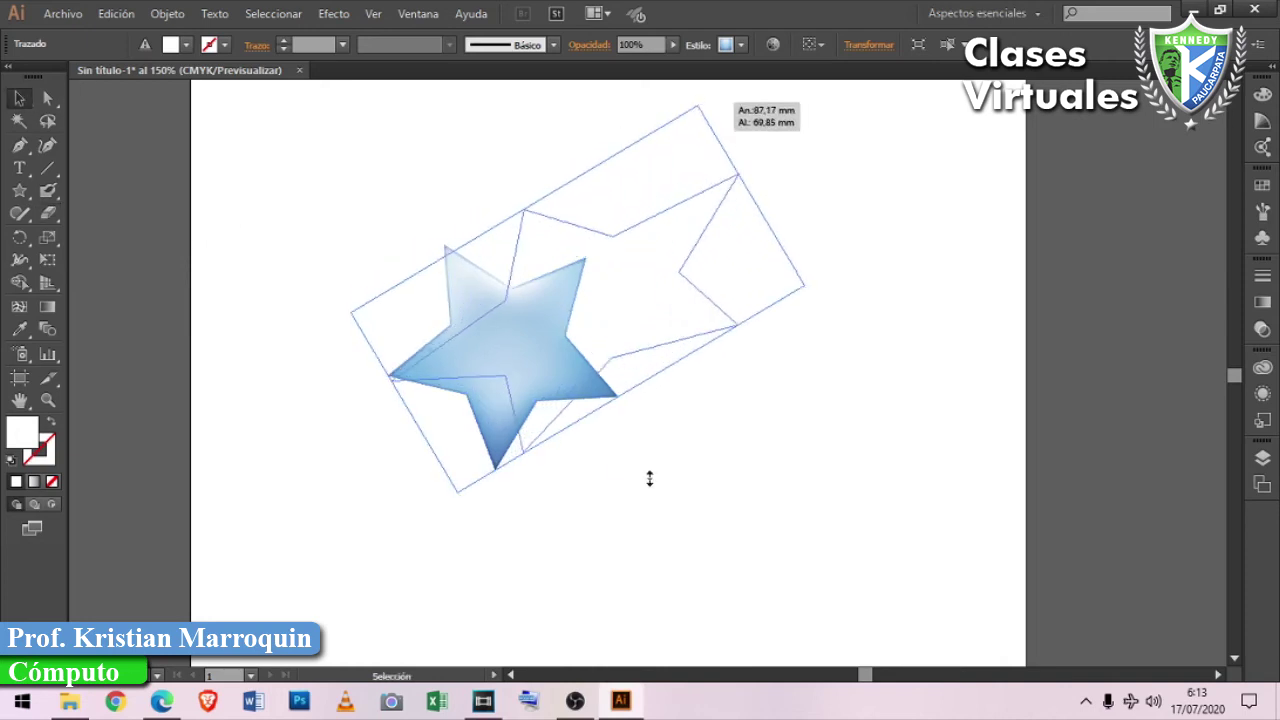
mouse_move(632, 387)
left_mouse_down()
mouse_move(667, 443)
mouse_move(538, 368)
left_mouse_up()
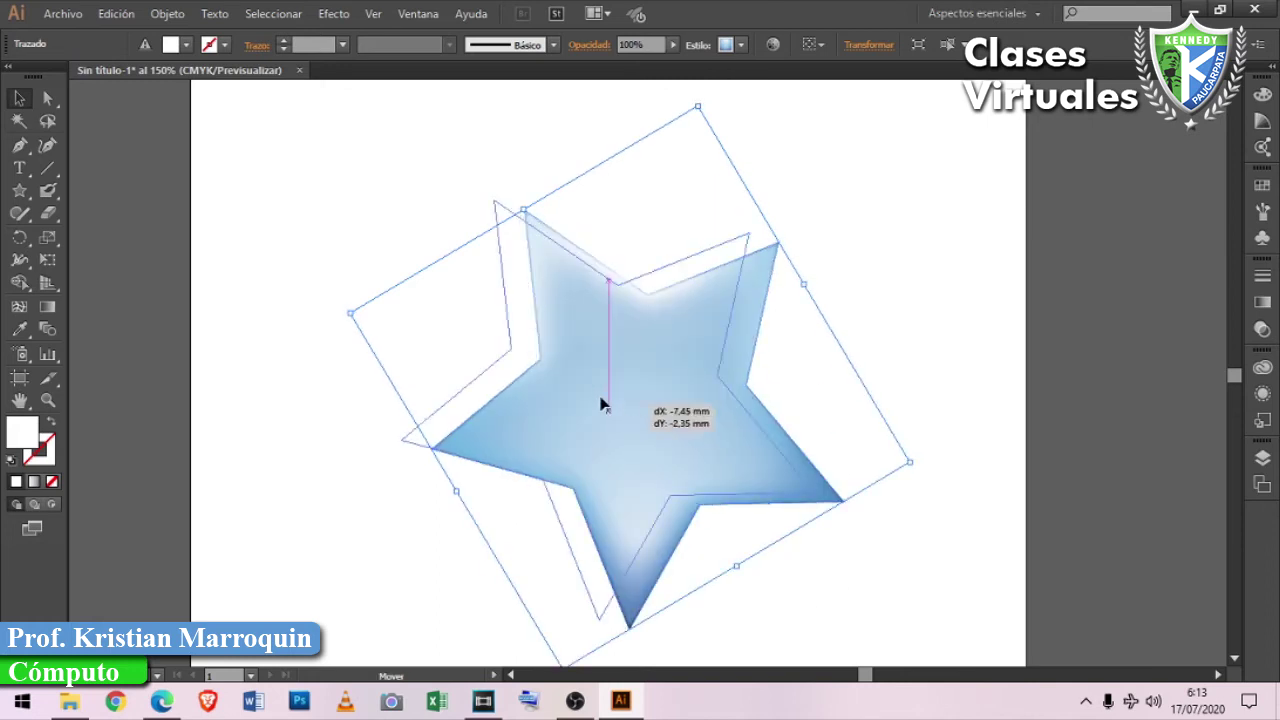
left_click(47, 212)
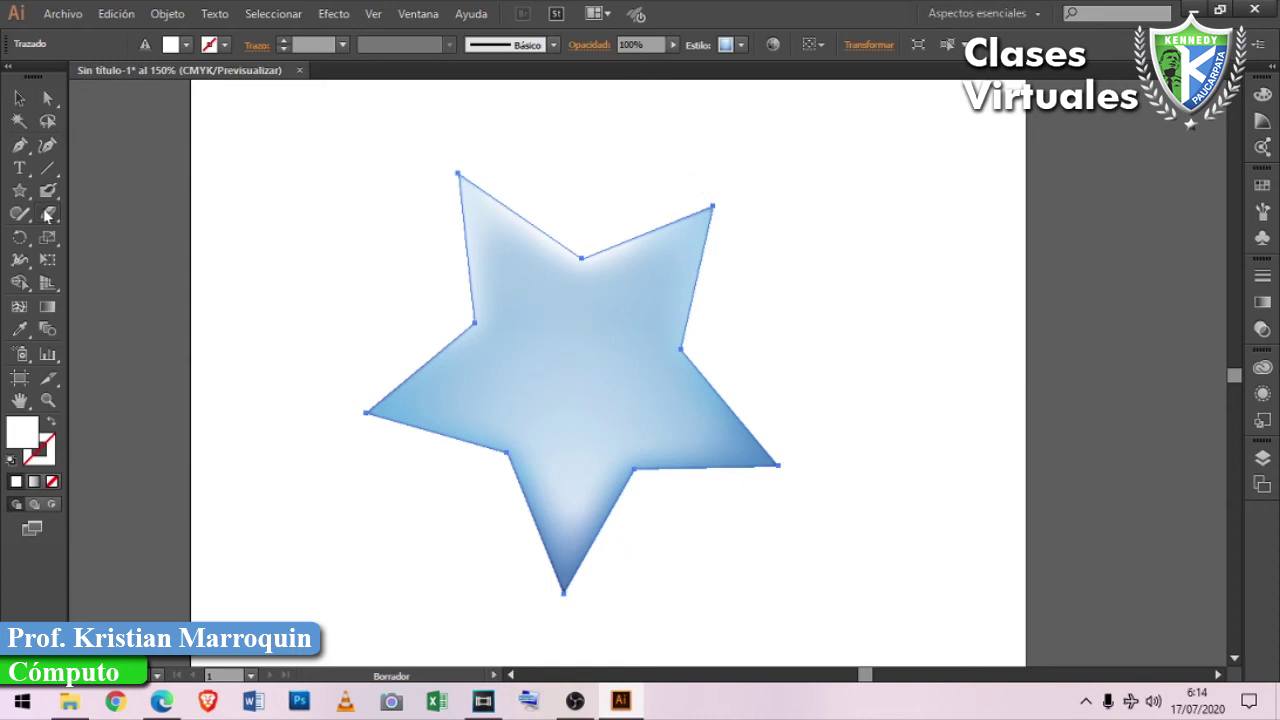
left_click_drag(583, 252, 463, 460)
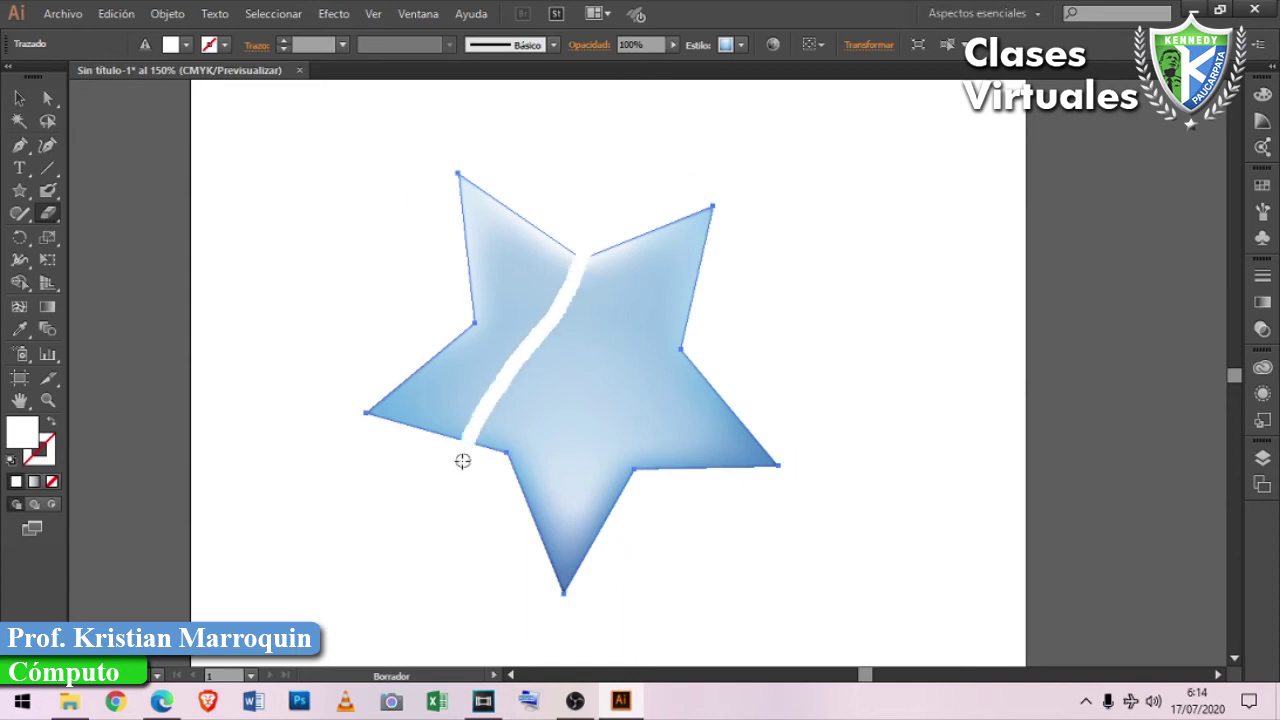
Pull the two star pieces apart, then delete both of them.
left_click(19, 98)
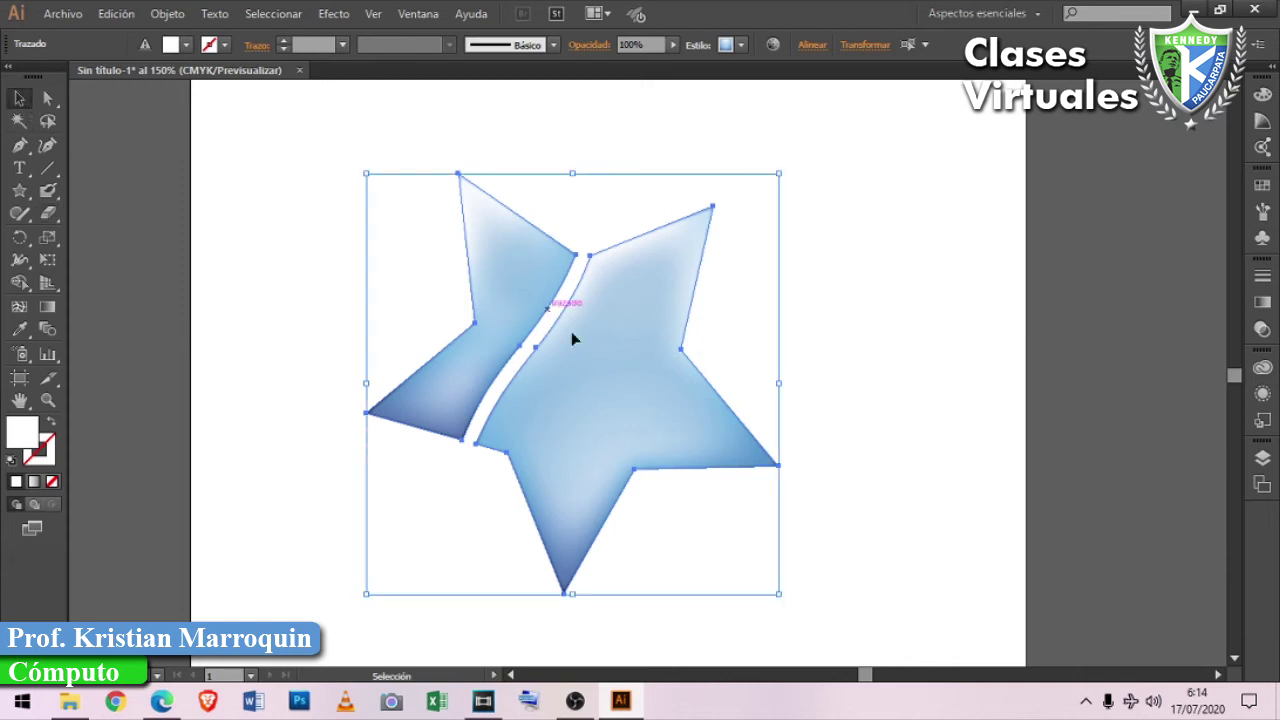
left_click(864, 370)
left_click_drag(558, 382, 666, 413)
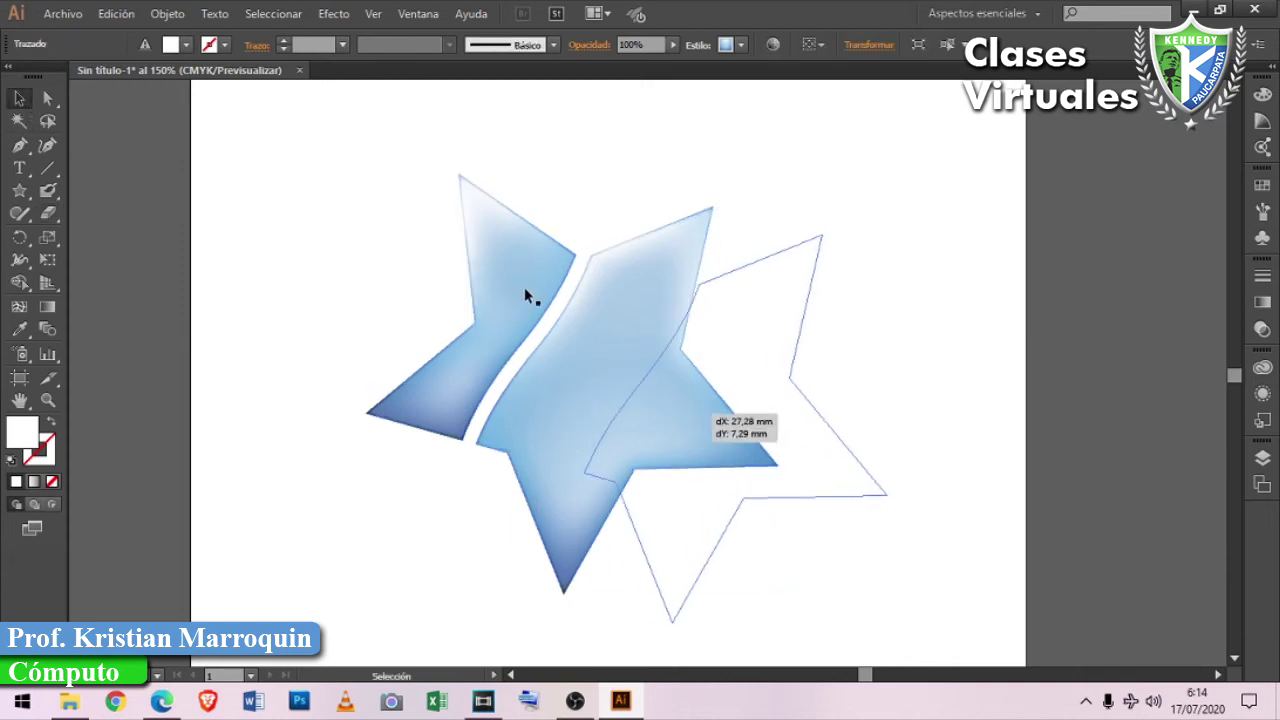
left_click_drag(488, 267, 424, 188)
left_click_drag(689, 431, 566, 397)
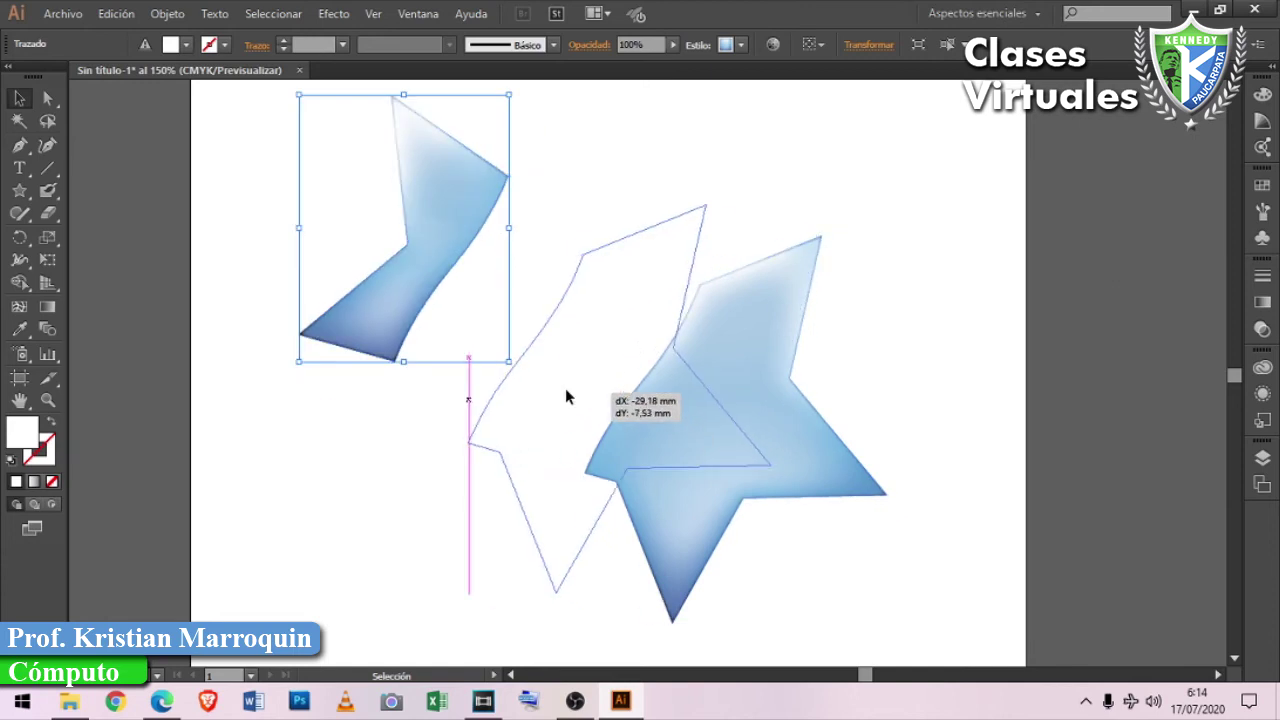
left_click_drag(566, 414, 689, 424)
key("Delete")
left_click(397, 260)
key("Delete")
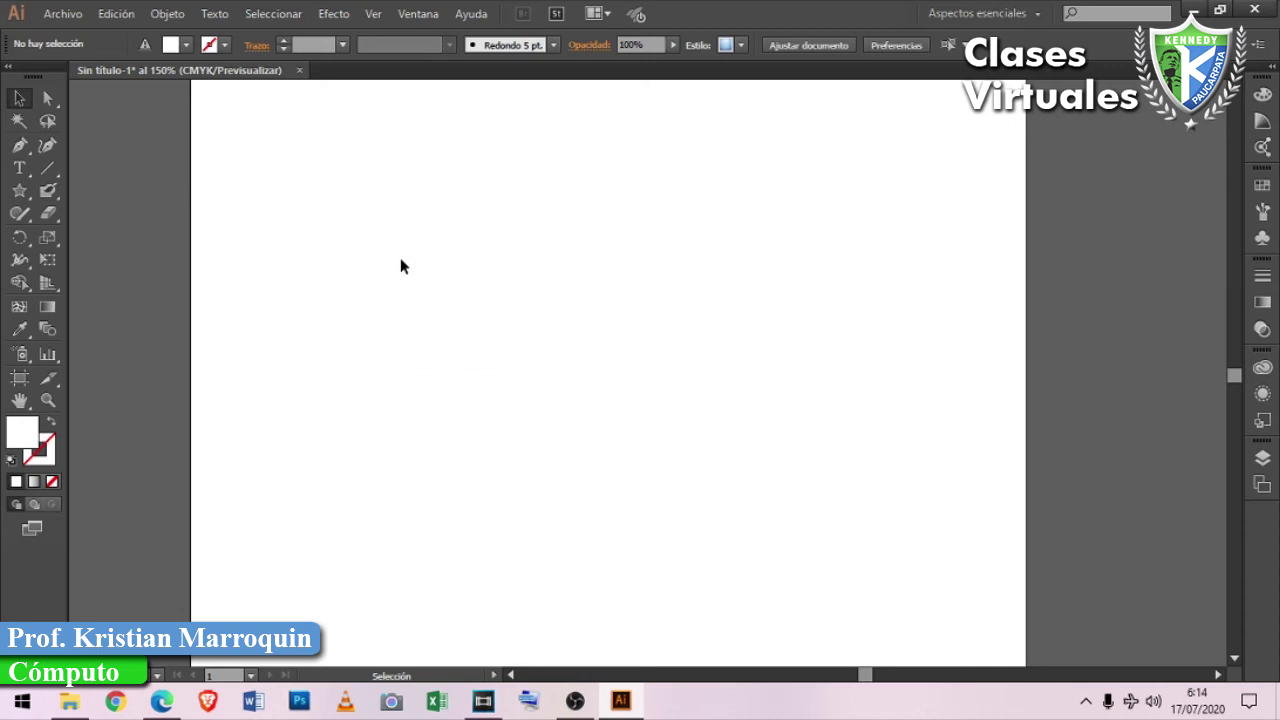
Draw an ellipse with a dark green fill and a dark blue stroke.
mouse_move(19, 190)
left_mouse_down()
mouse_move(87, 217)
mouse_move(94, 236)
left_mouse_up()
left_click_drag(410, 212, 710, 475)
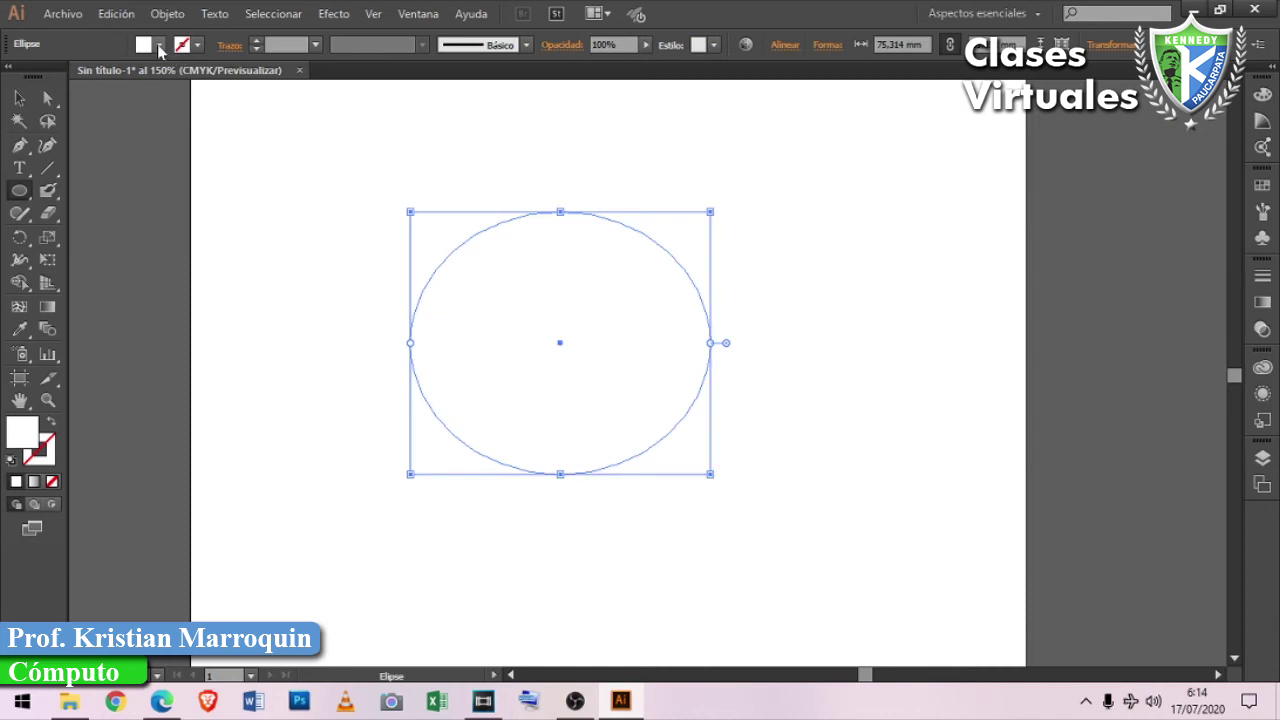
left_click(158, 44)
left_click(91, 89)
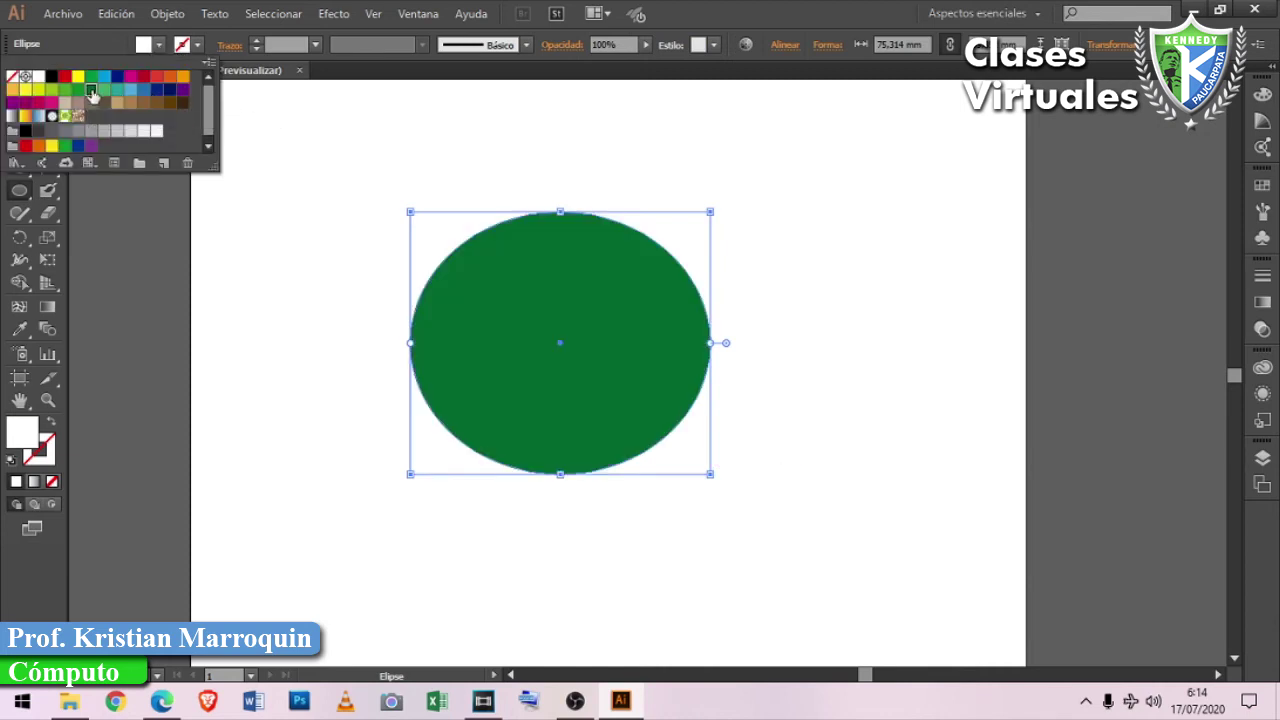
left_click(183, 45)
left_click(157, 89)
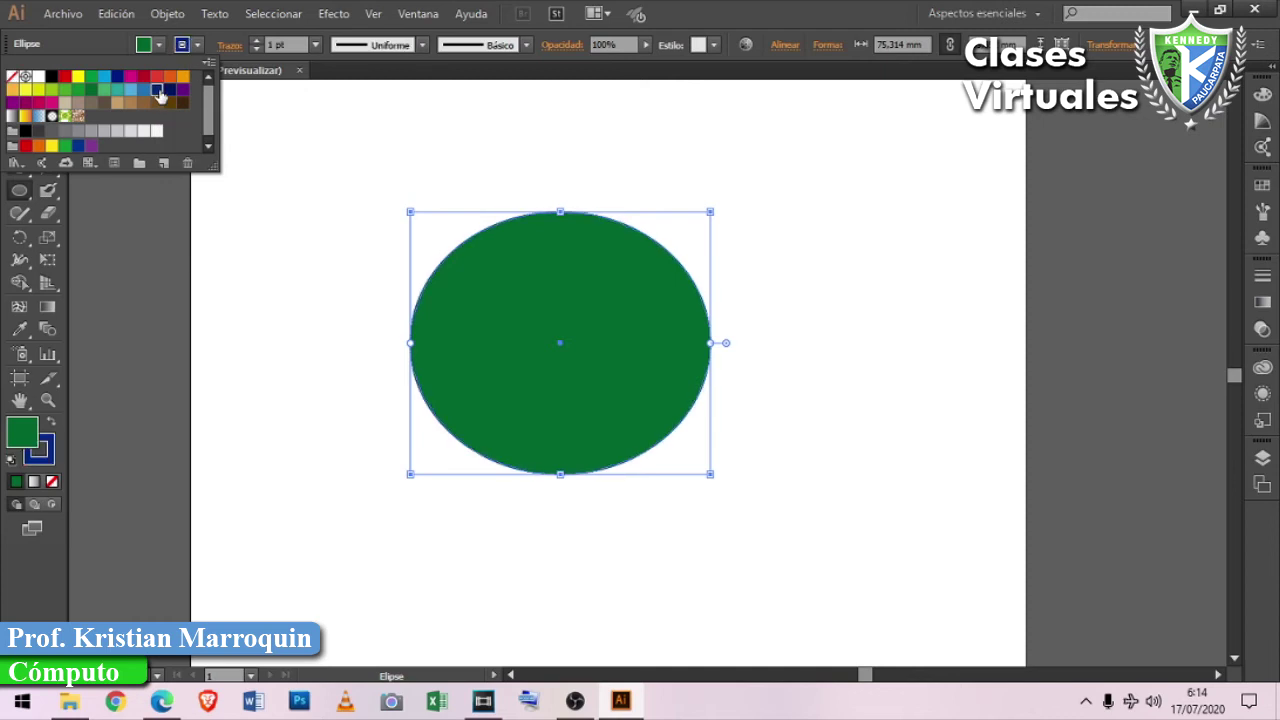
left_click(192, 46)
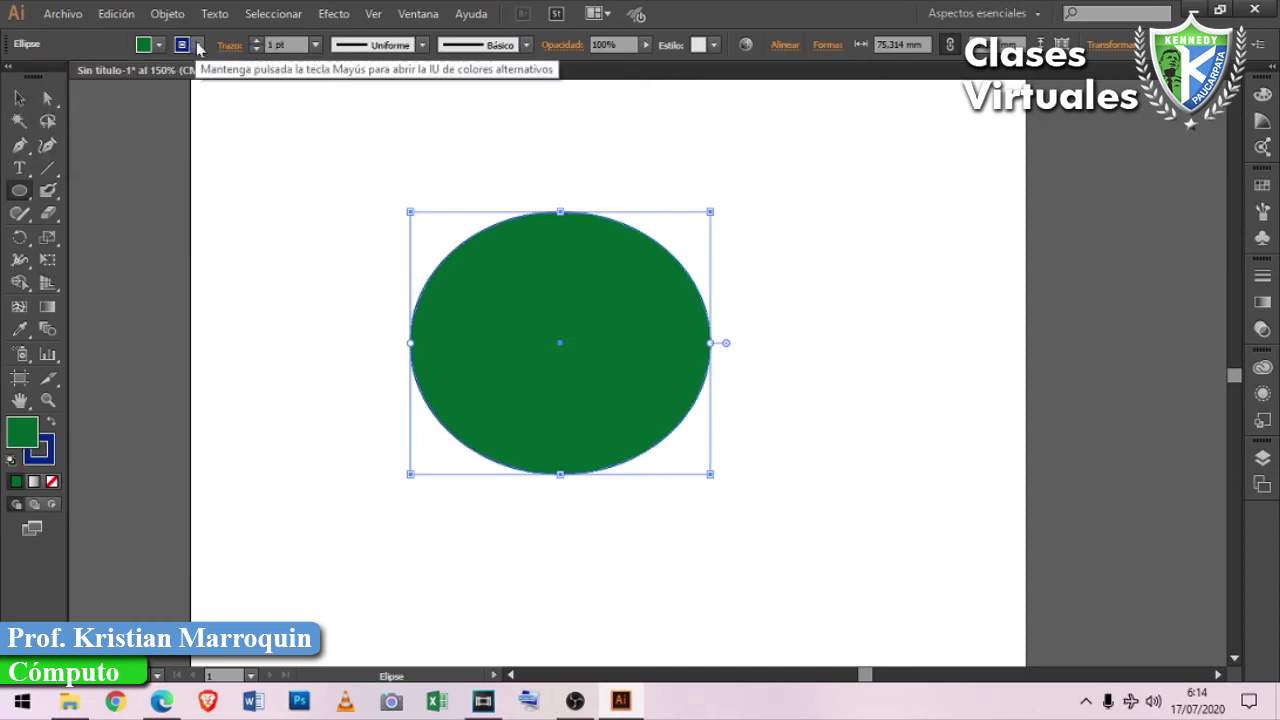
Give the ellipse's stroke a lens-shaped width profile and raise its weight to 17 pt.
left_click(422, 45)
left_click(377, 108)
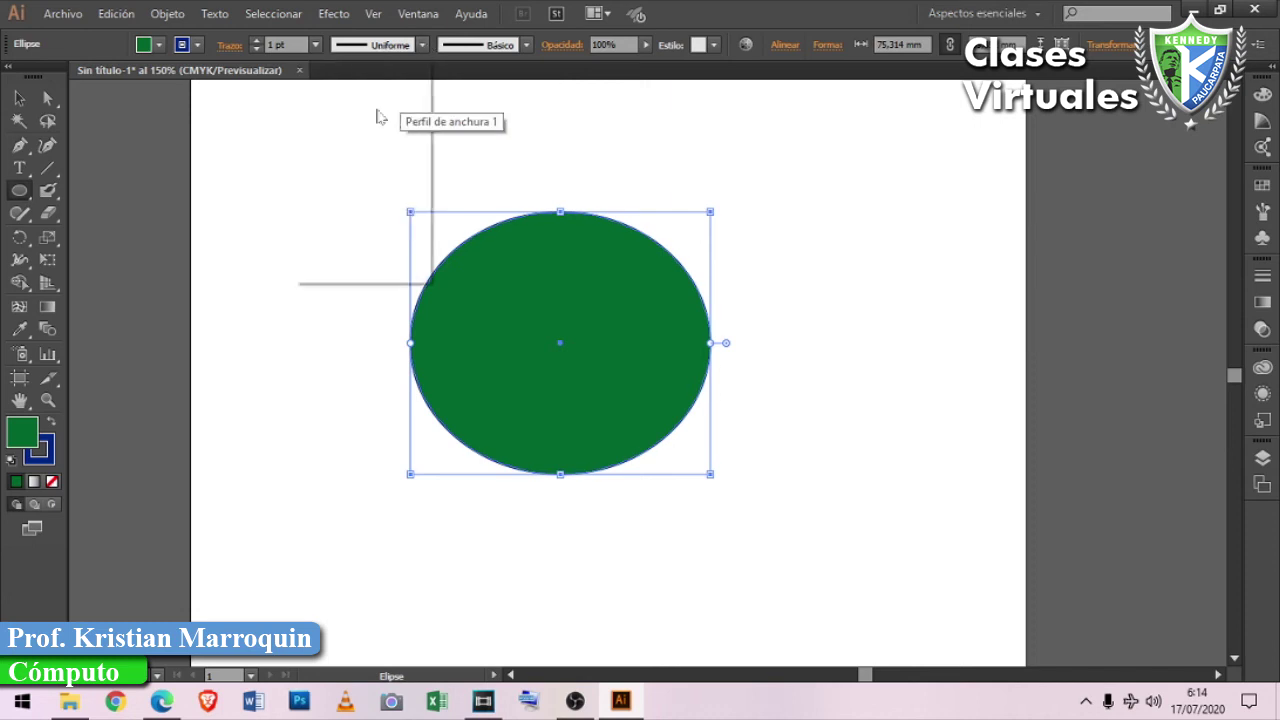
left_click(258, 41)
left_click(258, 41)
left_click(258, 41)
left_click(258, 41)
left_click(258, 41)
left_click(422, 45)
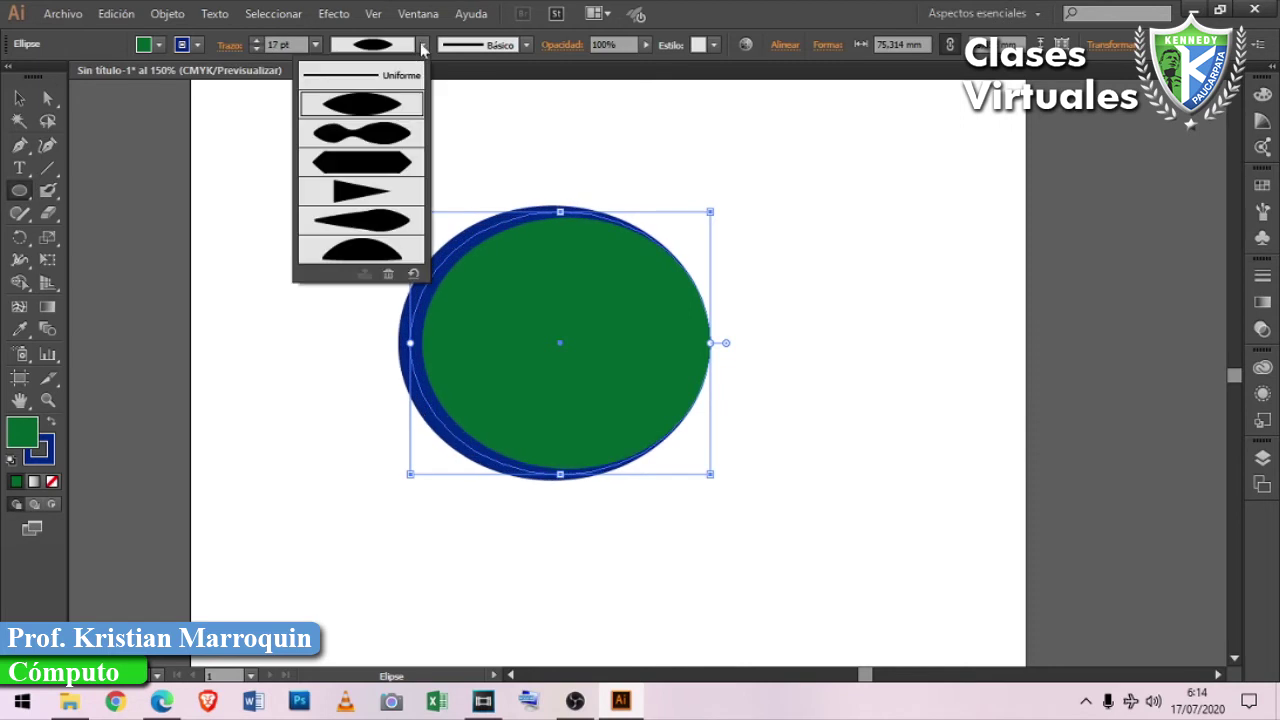
left_click(422, 45)
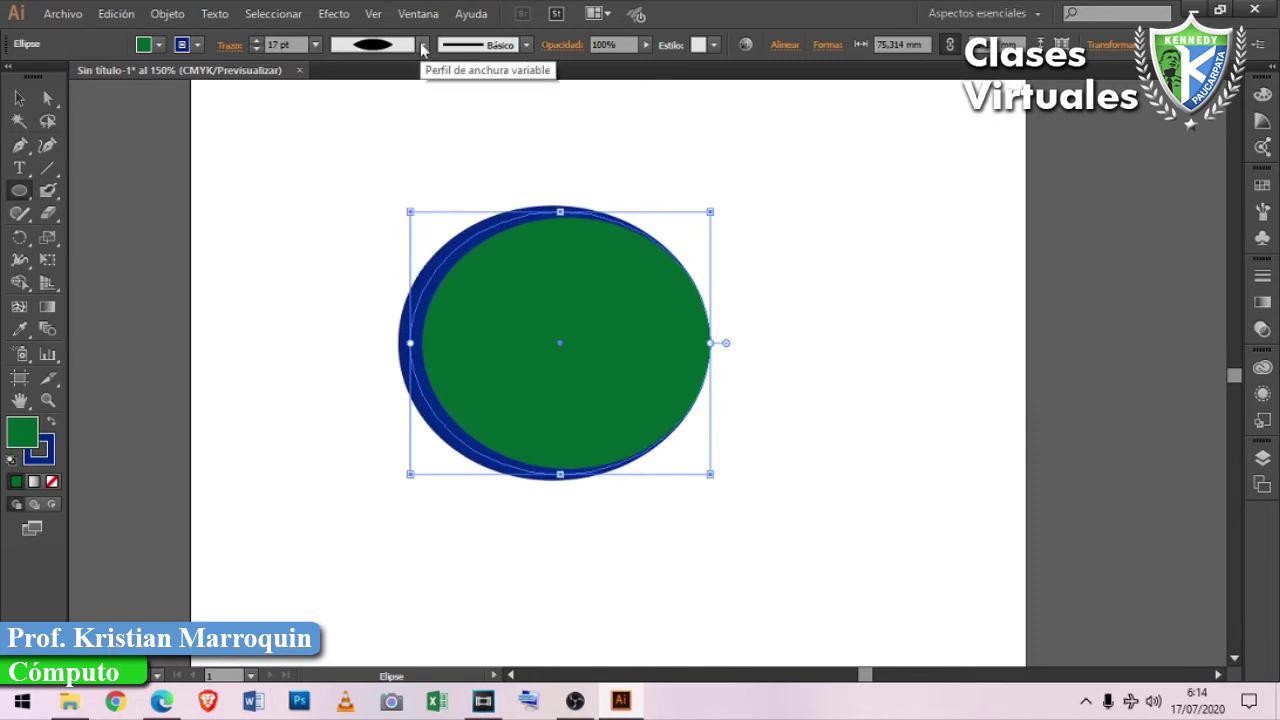
left_click_drag(57, 213, 110, 234)
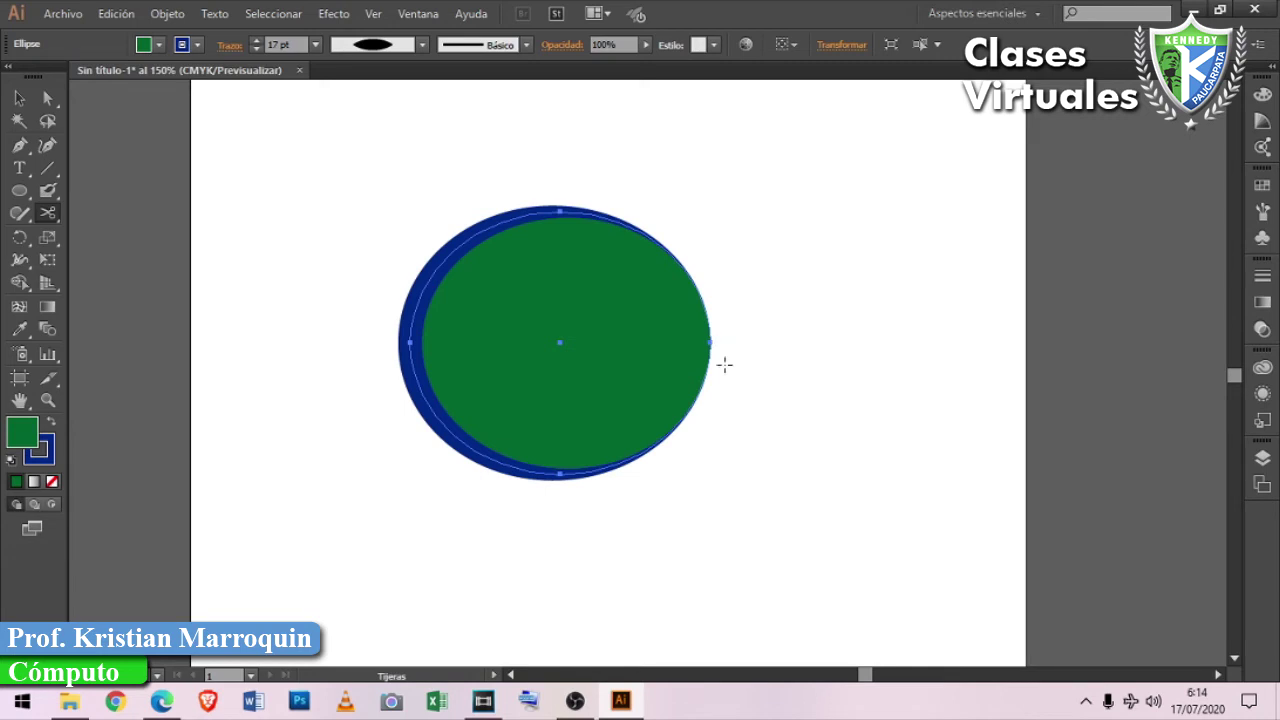
Cut the ellipse at its right anchor and pull that side into a teardrop point.
left_click(709, 342)
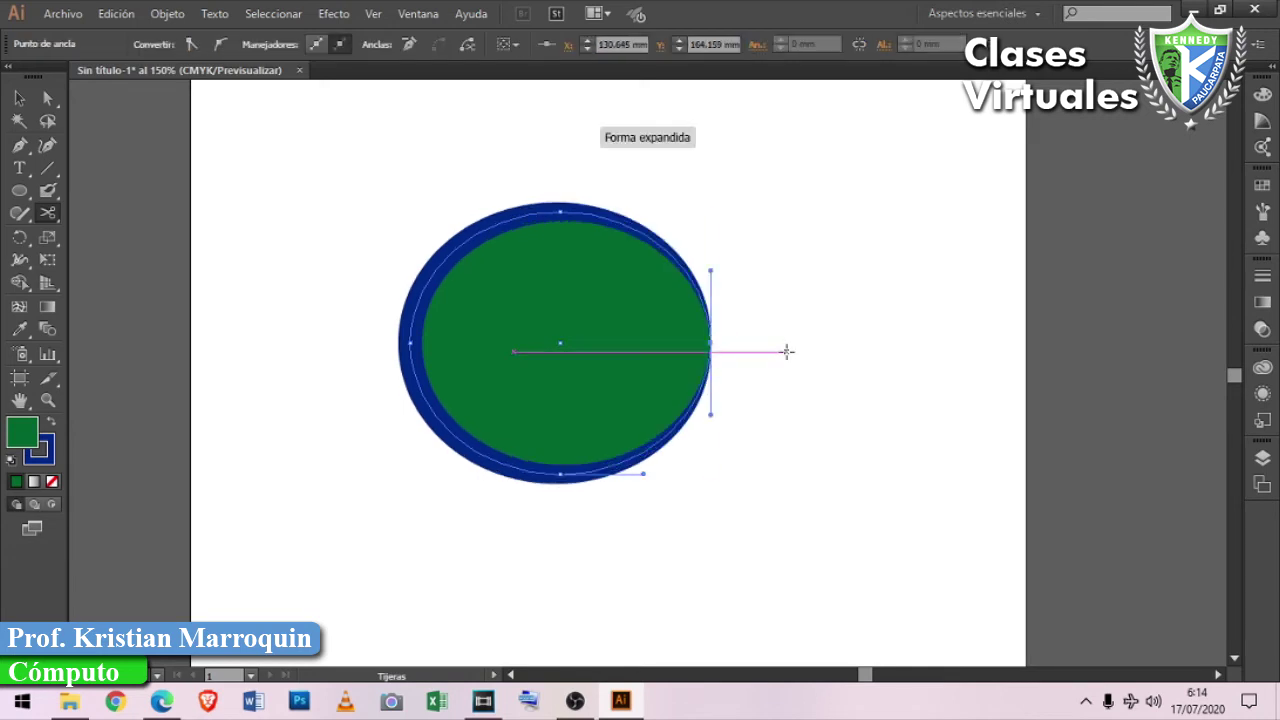
left_click(19, 100)
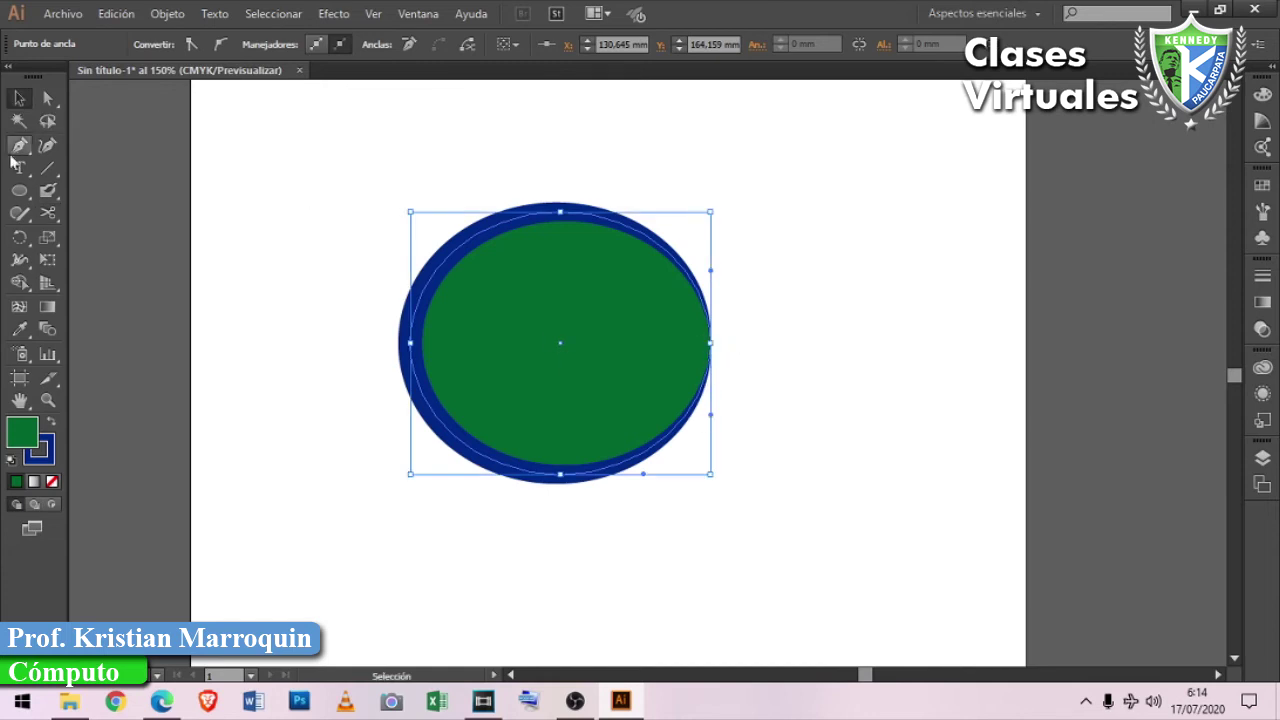
left_click(19, 146)
left_click_drag(709, 343, 718, 375)
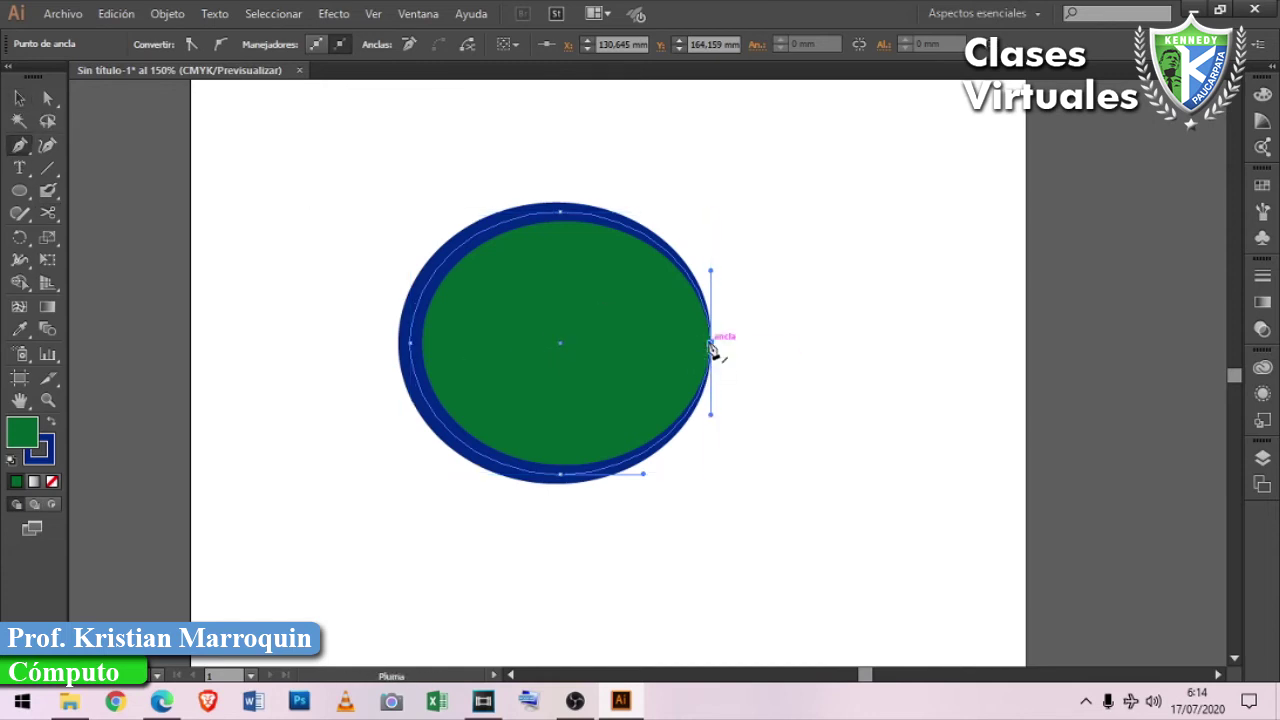
mouse_move(718, 375)
left_mouse_down()
mouse_move(688, 376)
mouse_move(710, 348)
mouse_move(727, 360)
mouse_move(780, 320)
mouse_move(630, 380)
left_mouse_up()
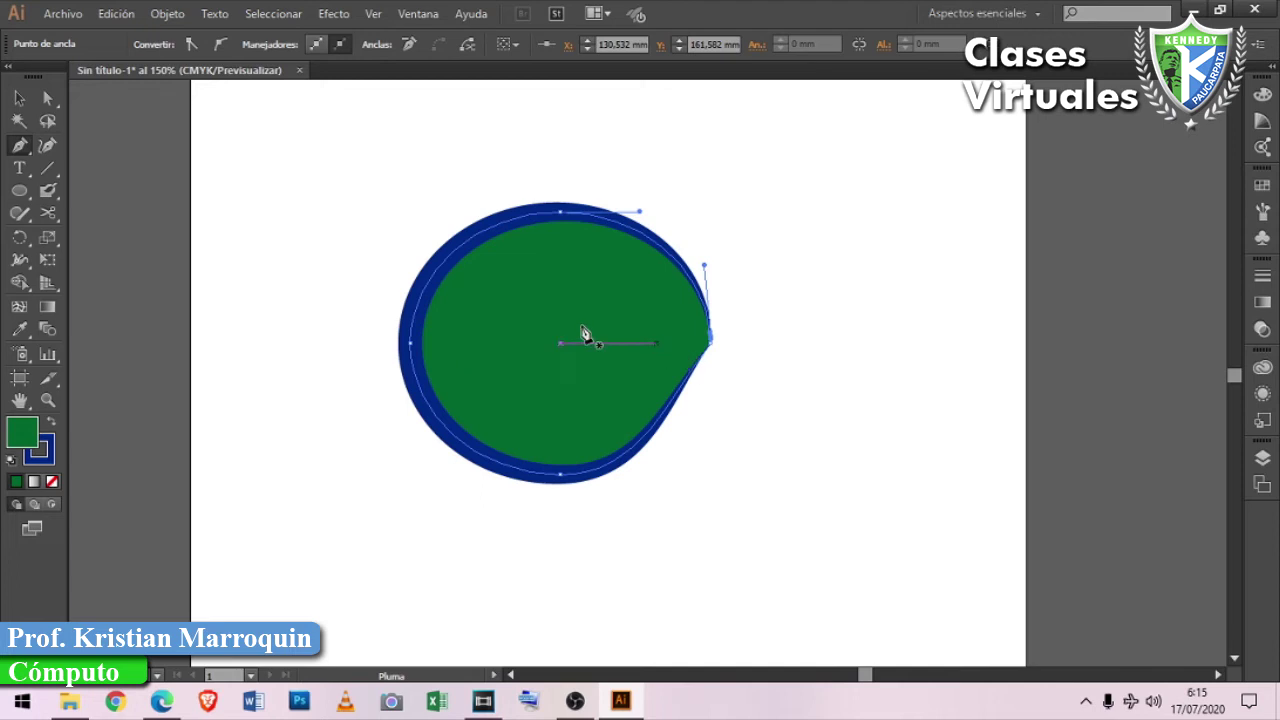
Undo the teardrop reshape and corner so the ellipse is a smooth oval again.
key("ctrl+z")
key("ctrl+z")
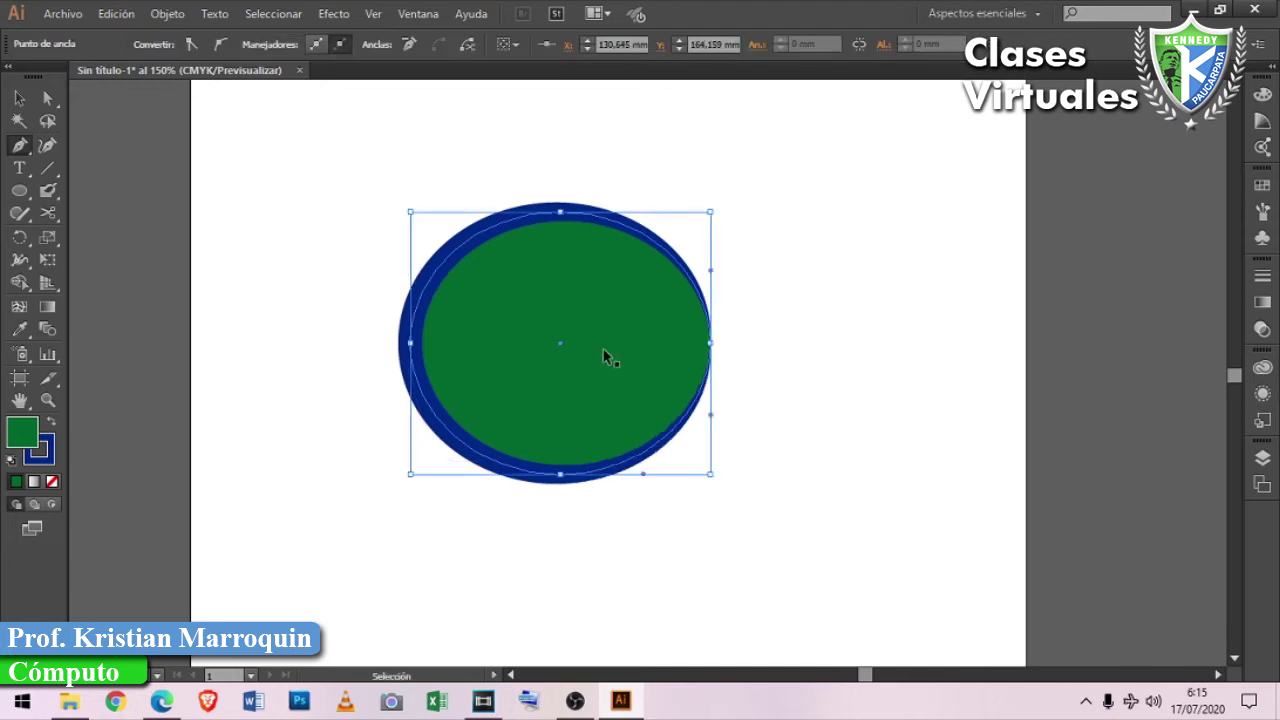
key("ctrl+z")
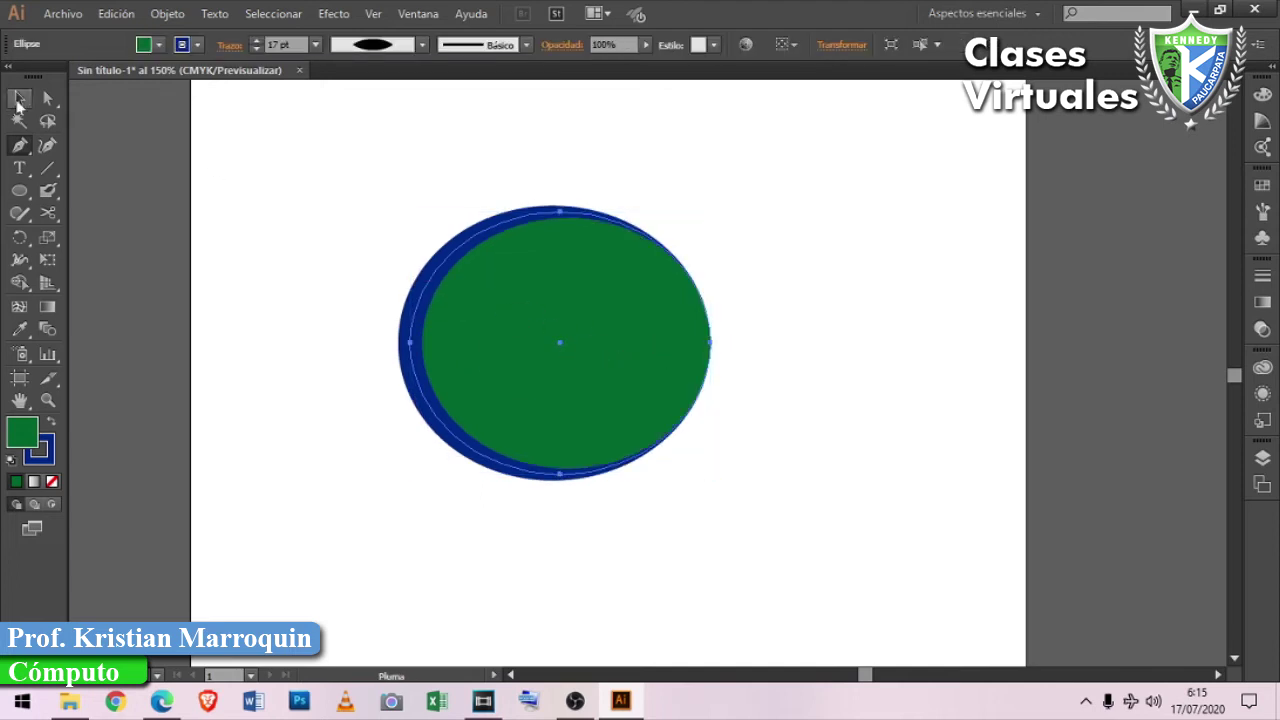
key("v")
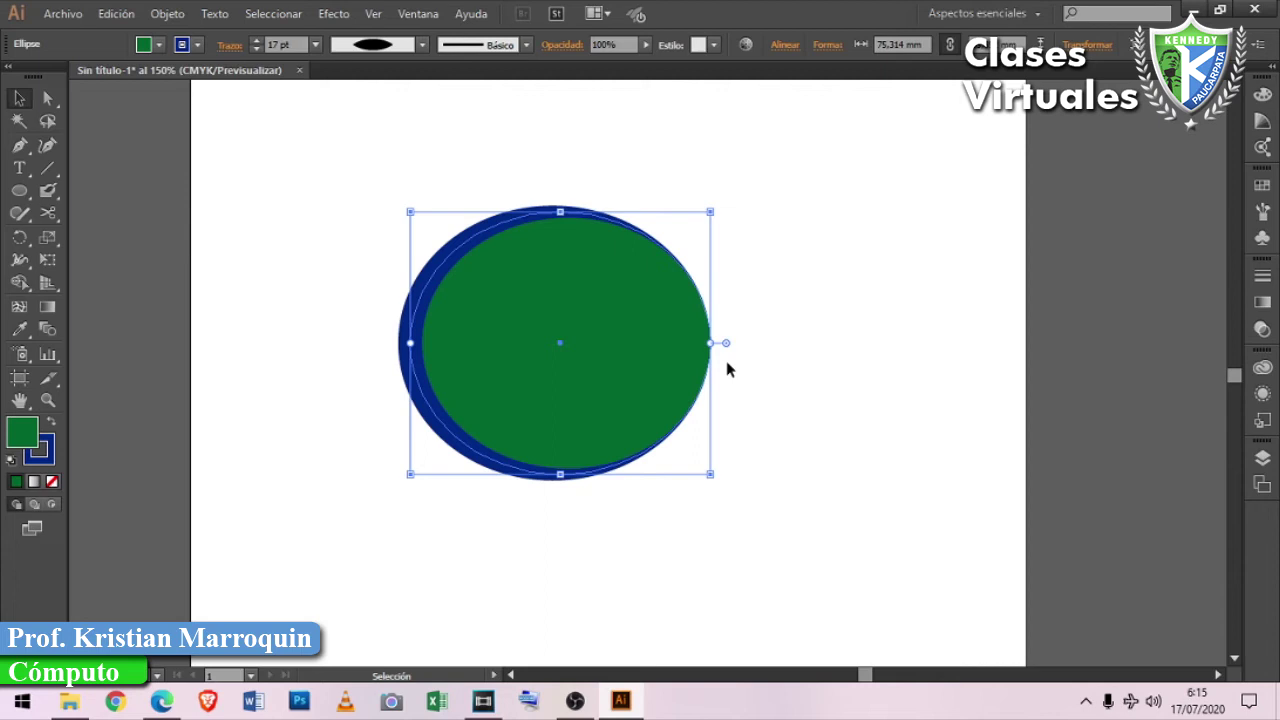
Slice the ellipse across its middle with the Knife tool.
left_click(54, 214)
left_click(123, 258)
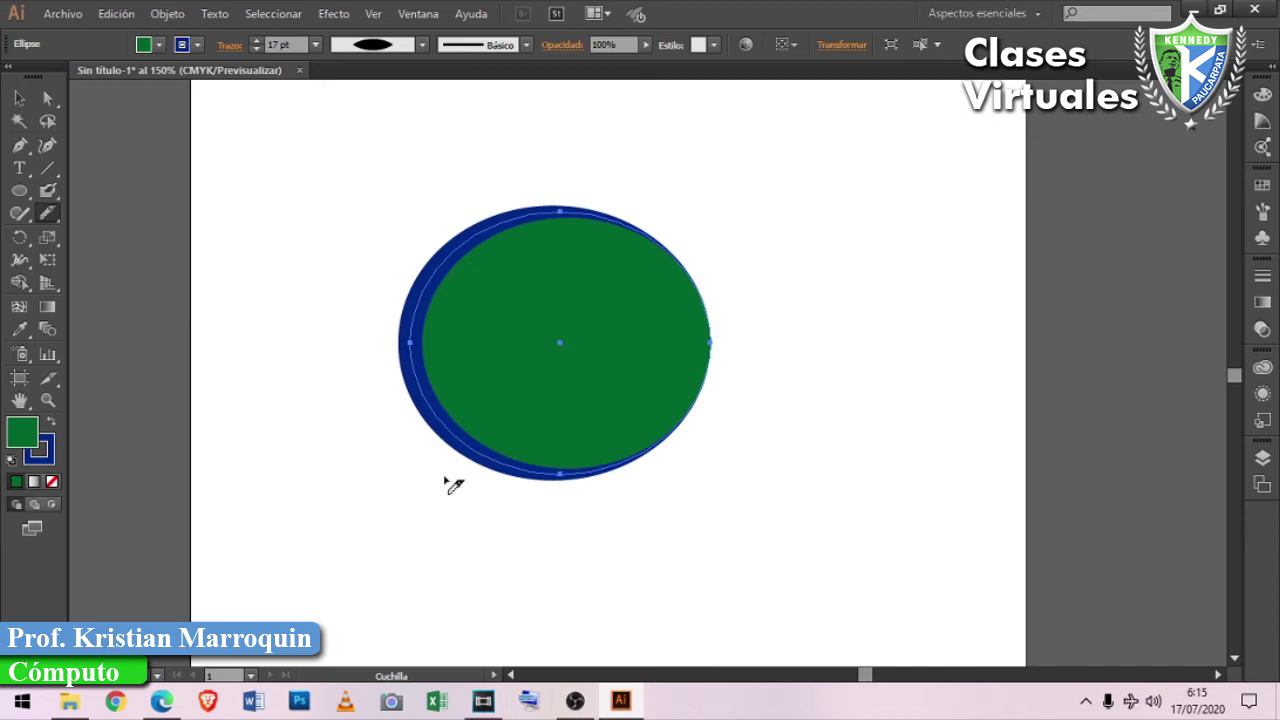
left_click_drag(358, 324, 786, 356)
Drag the lower ellipse half down, away from the upper half.
left_click(19, 98)
left_click(414, 258)
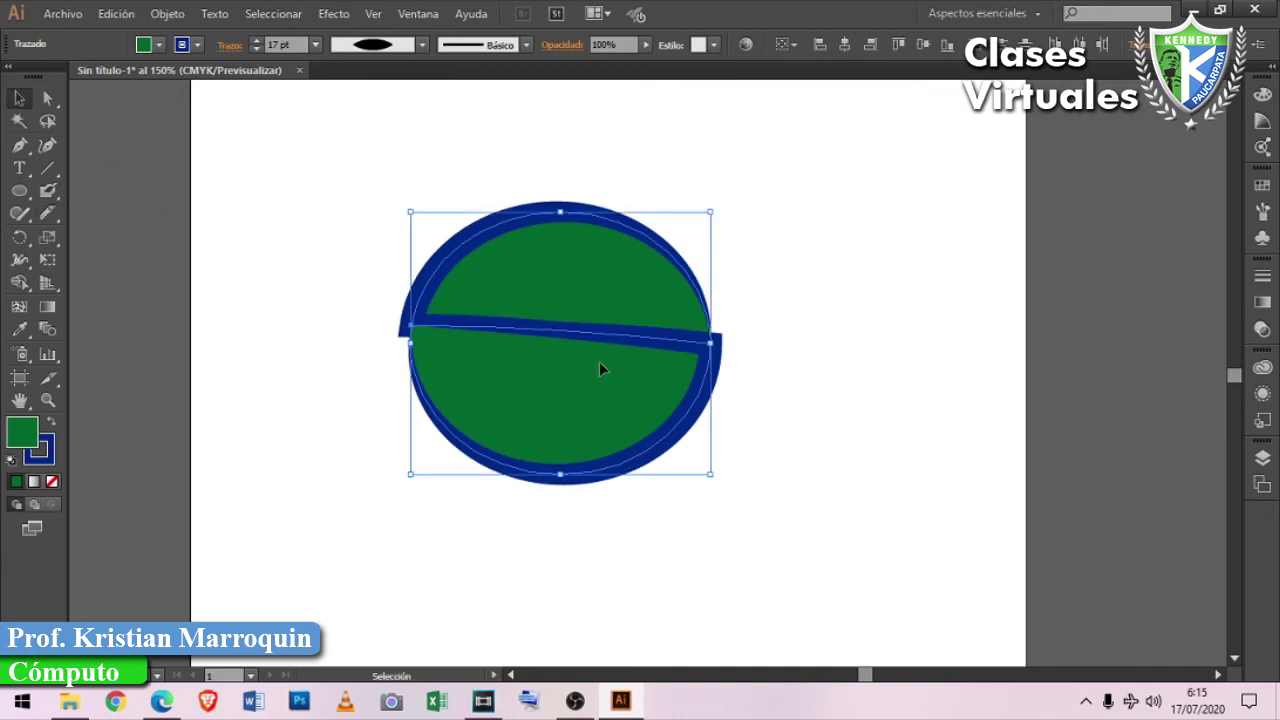
left_click(790, 438)
left_click_drag(457, 400, 509, 490)
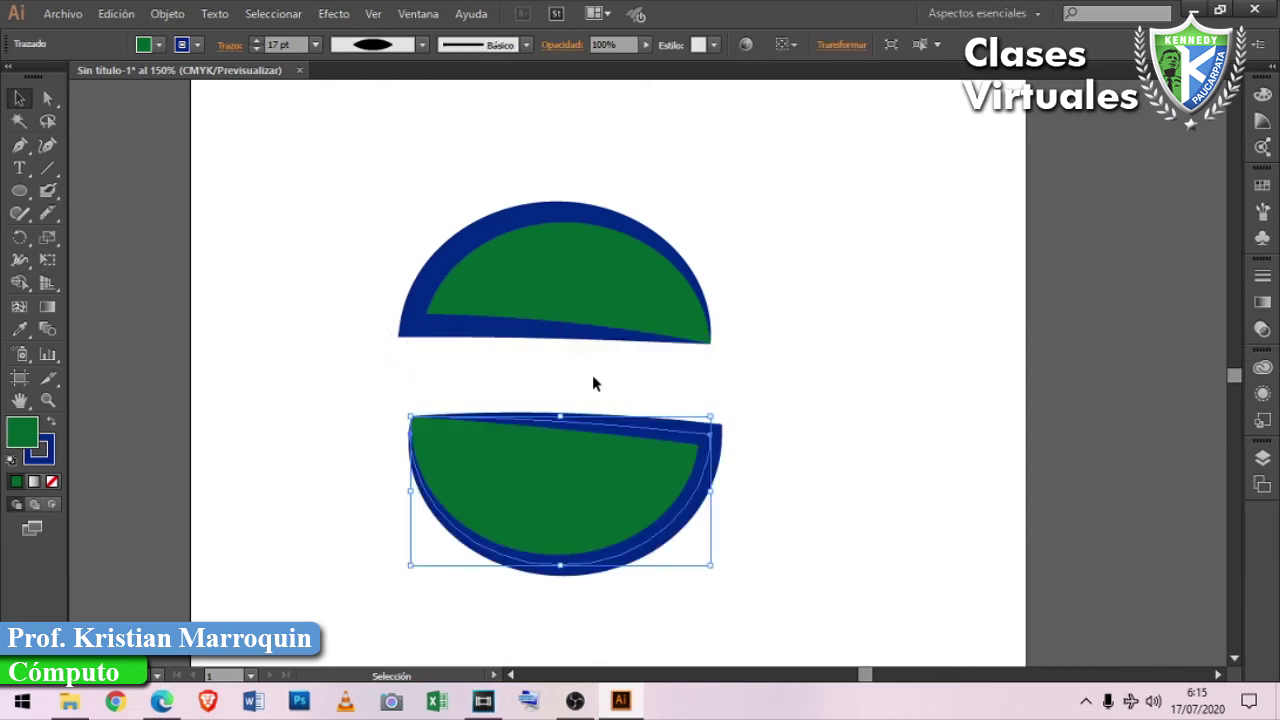
key("Delete")
scroll(513, 316, "up", 10)
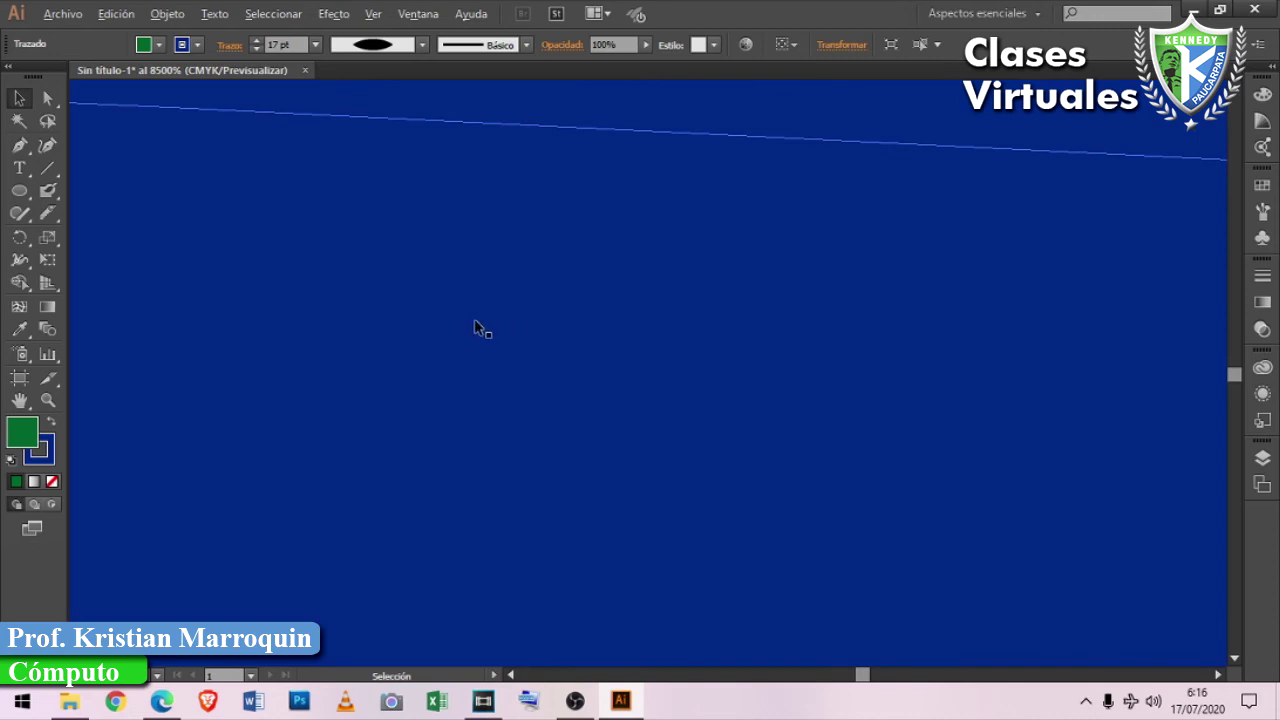
Zoom in and out to inspect the cut, then delete the lower ellipse half.
scroll(476, 327, "down", 10)
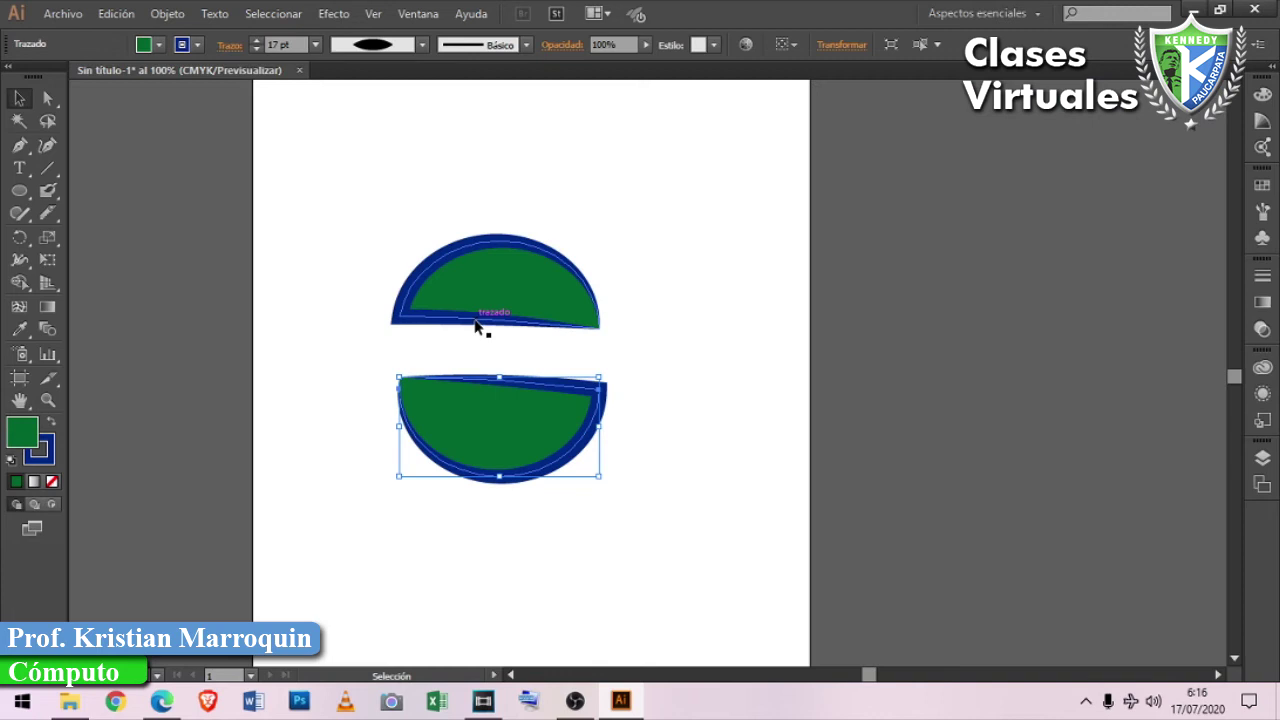
scroll(476, 327, "up", 1)
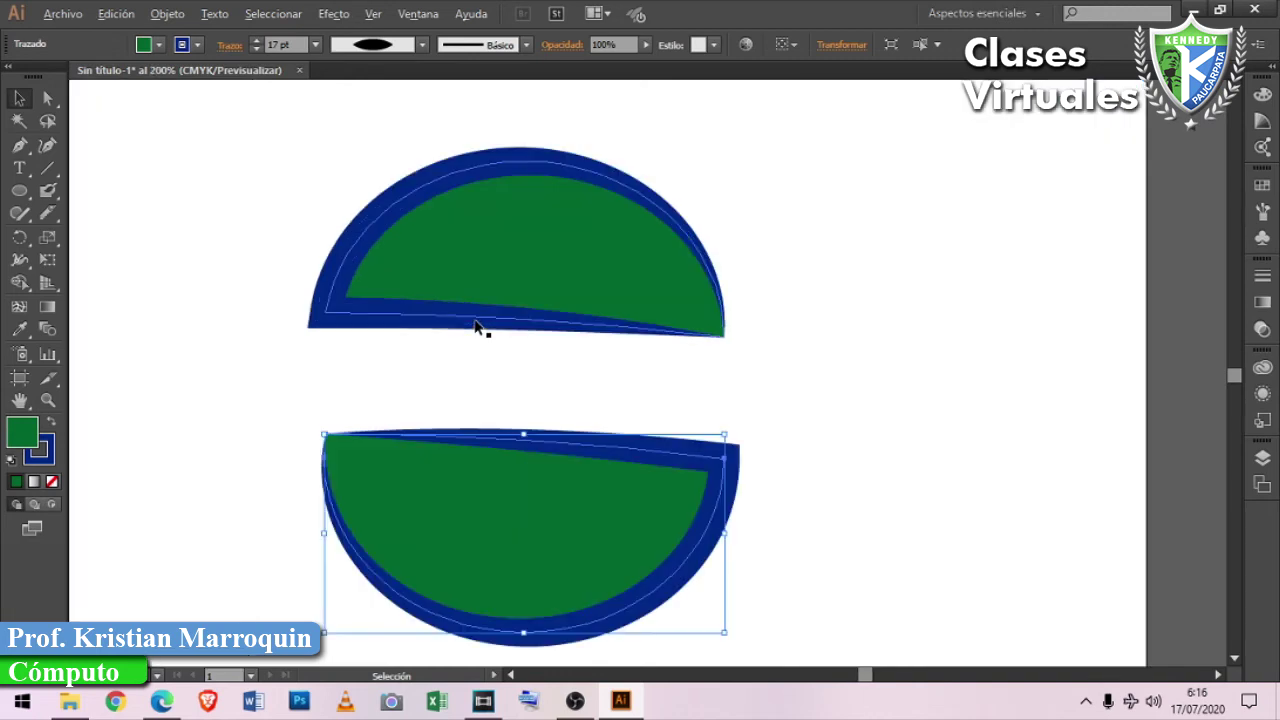
scroll(476, 327, "down", 1)
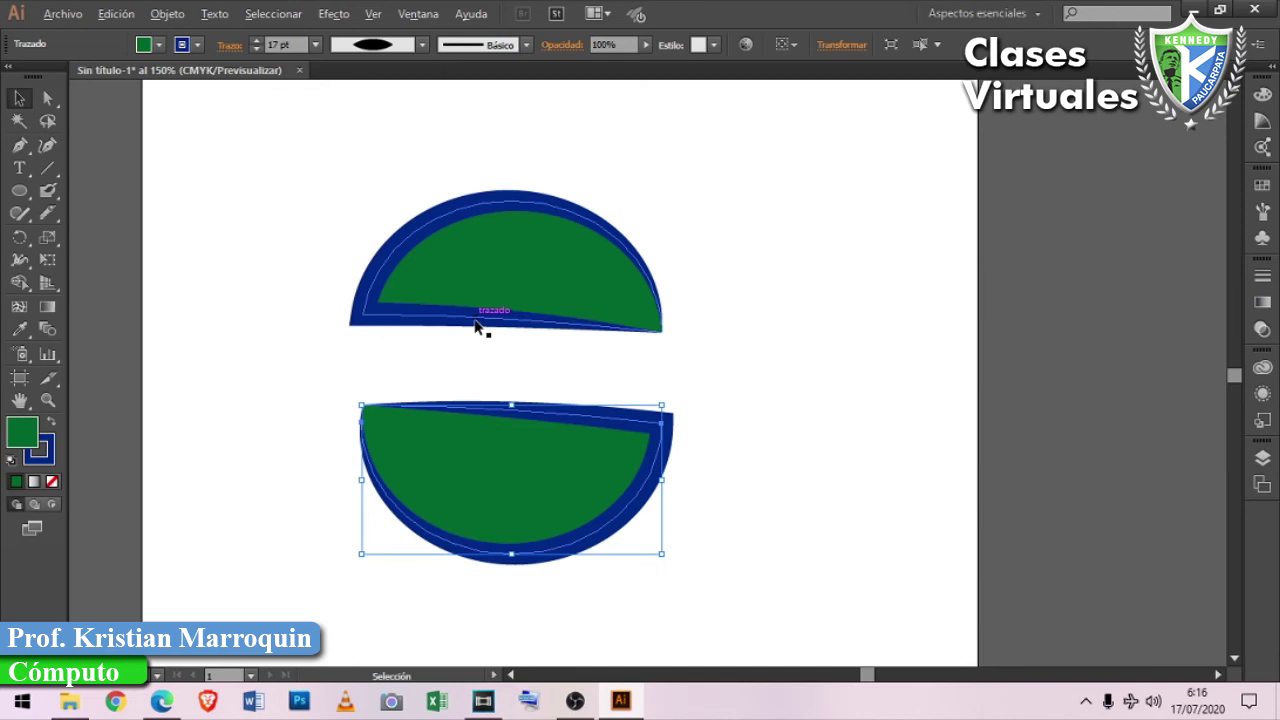
scroll(476, 327, "up", 2)
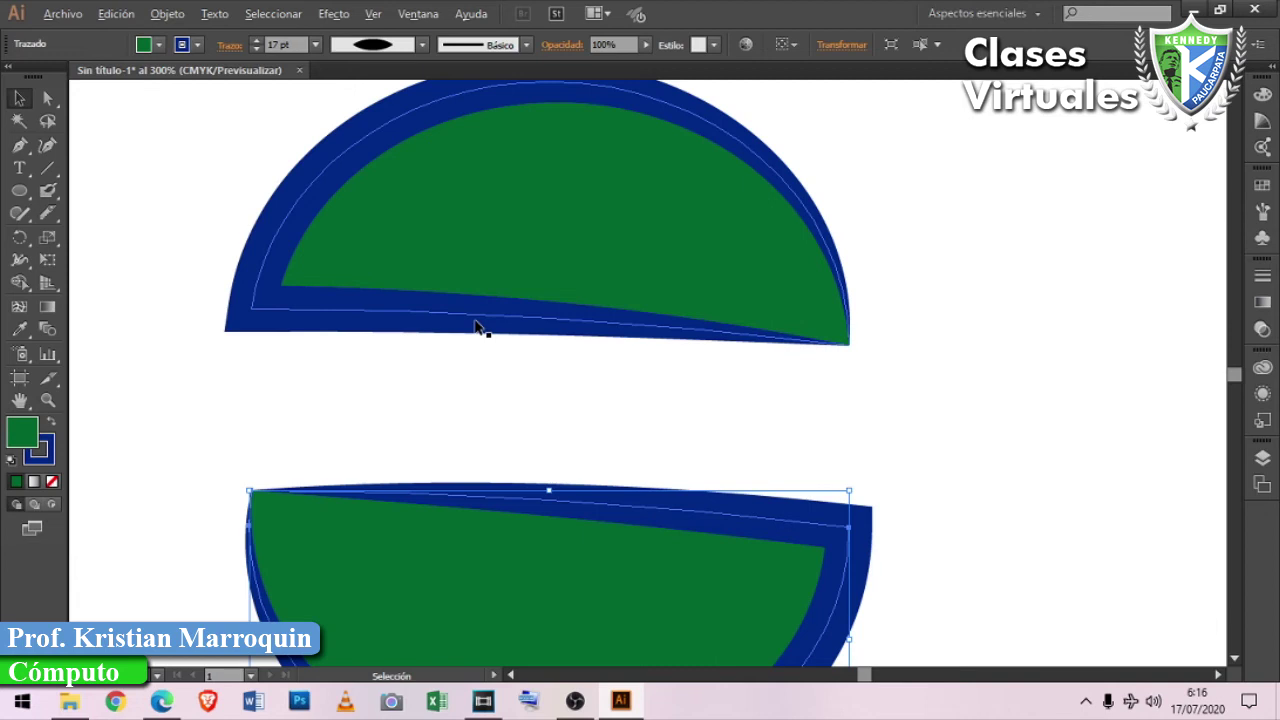
scroll(476, 327, "down", 2)
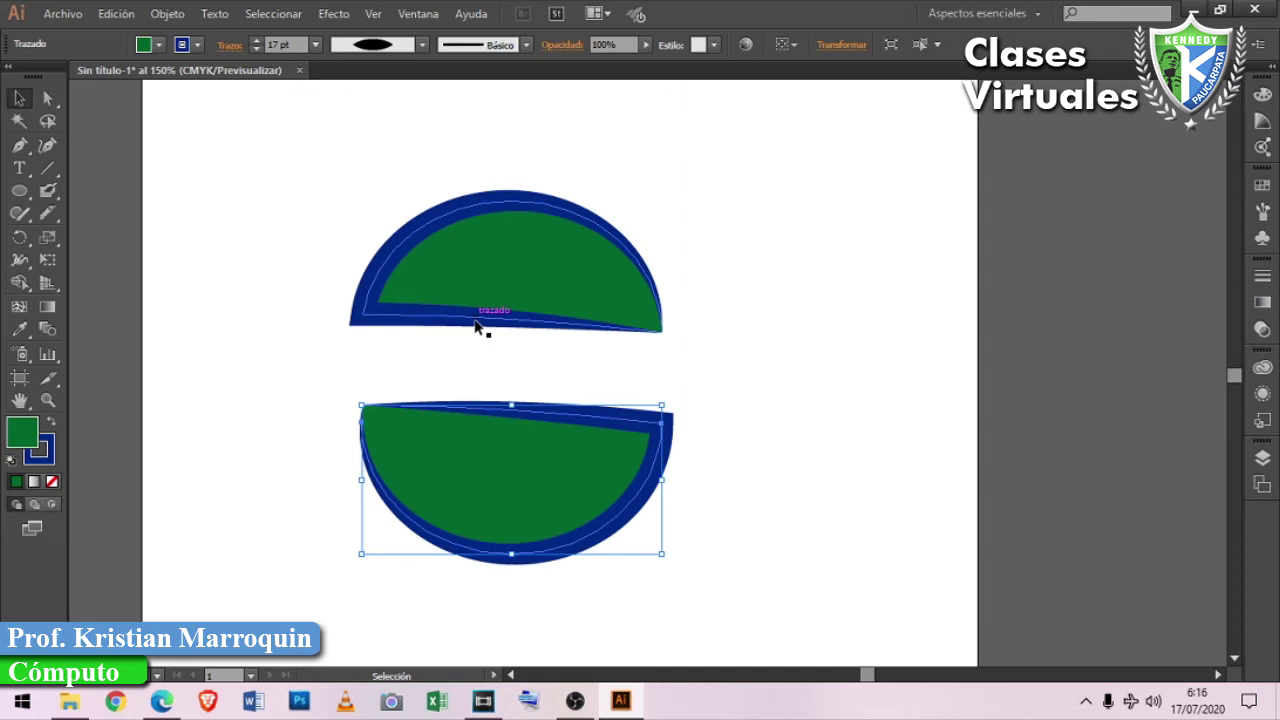
key("Delete")
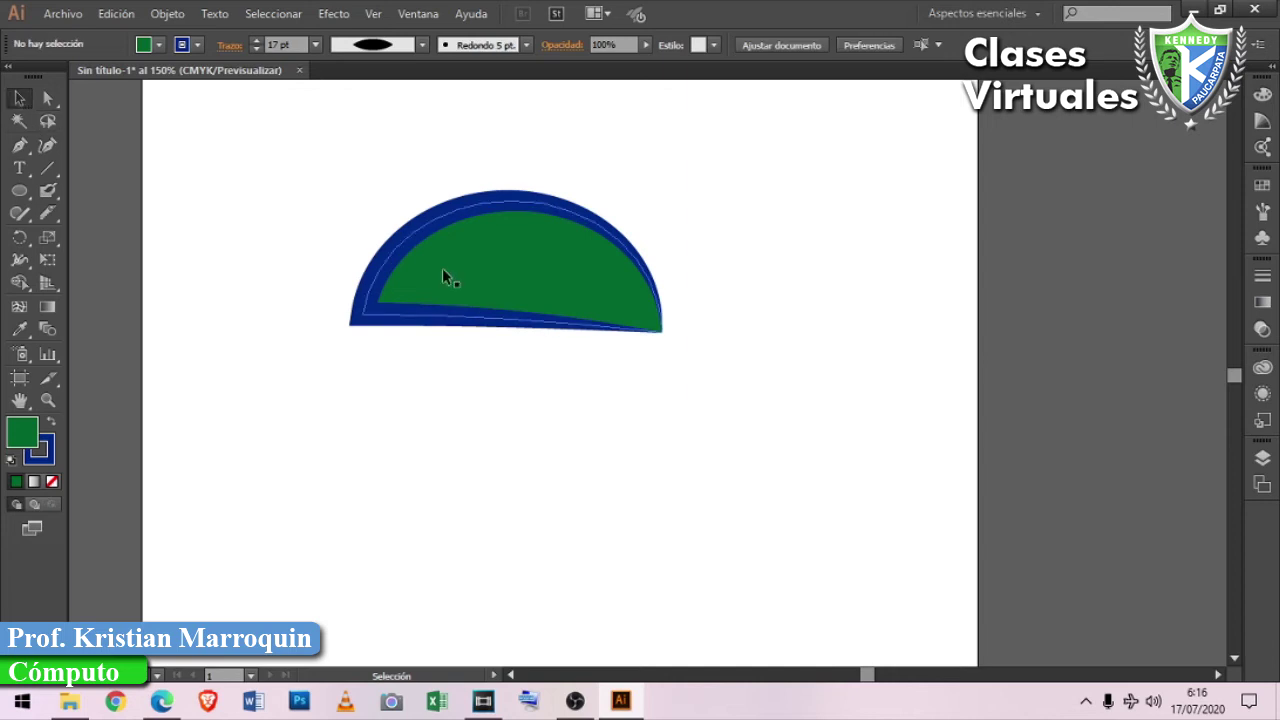
Delete the leftover half shape and draw a green square on the left.
left_click(418, 257)
key("Delete")
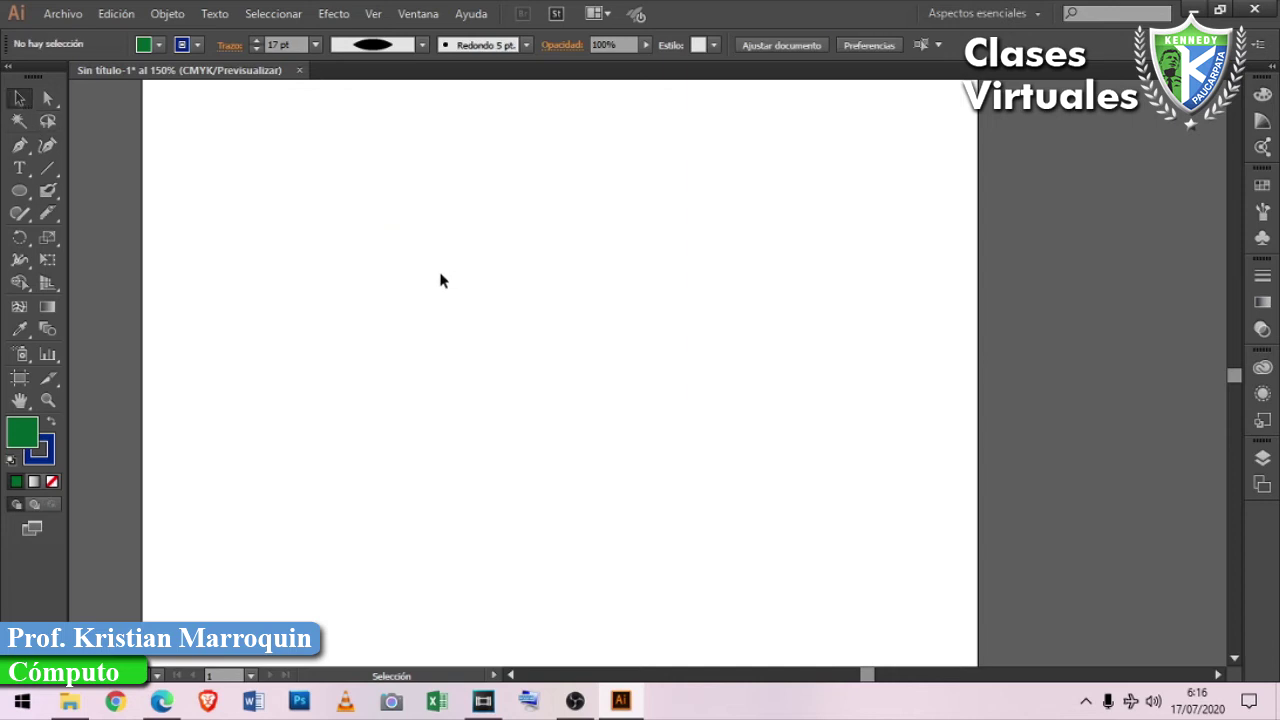
left_click(28, 198)
left_click(70, 191)
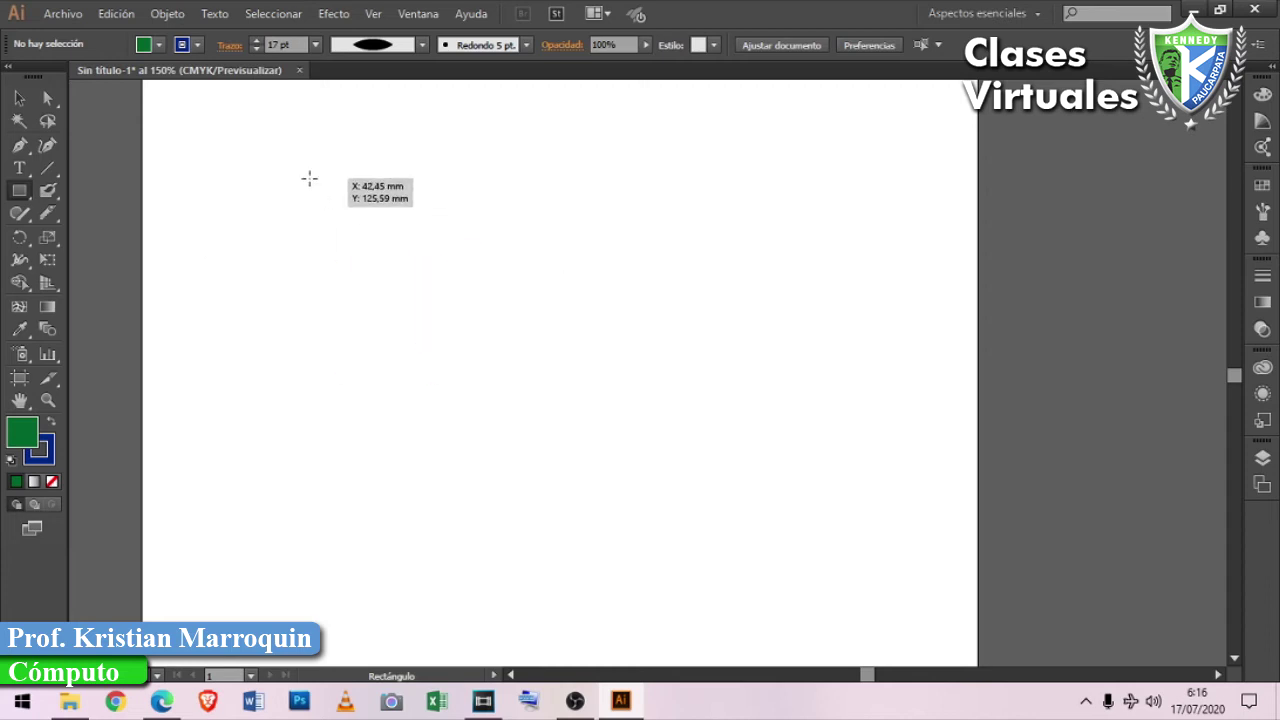
left_click_drag(309, 177, 546, 413)
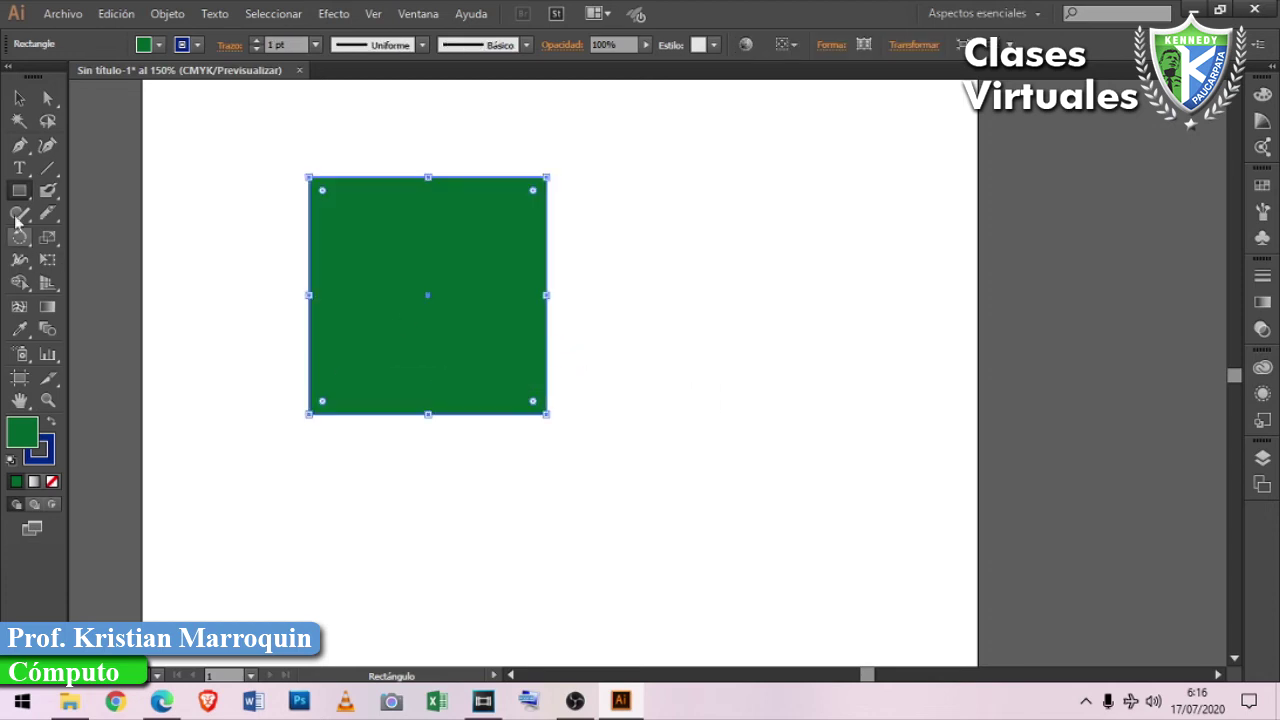
Draw a circle right of the square and a five-point star below it.
left_click_drag(19, 190, 82, 244)
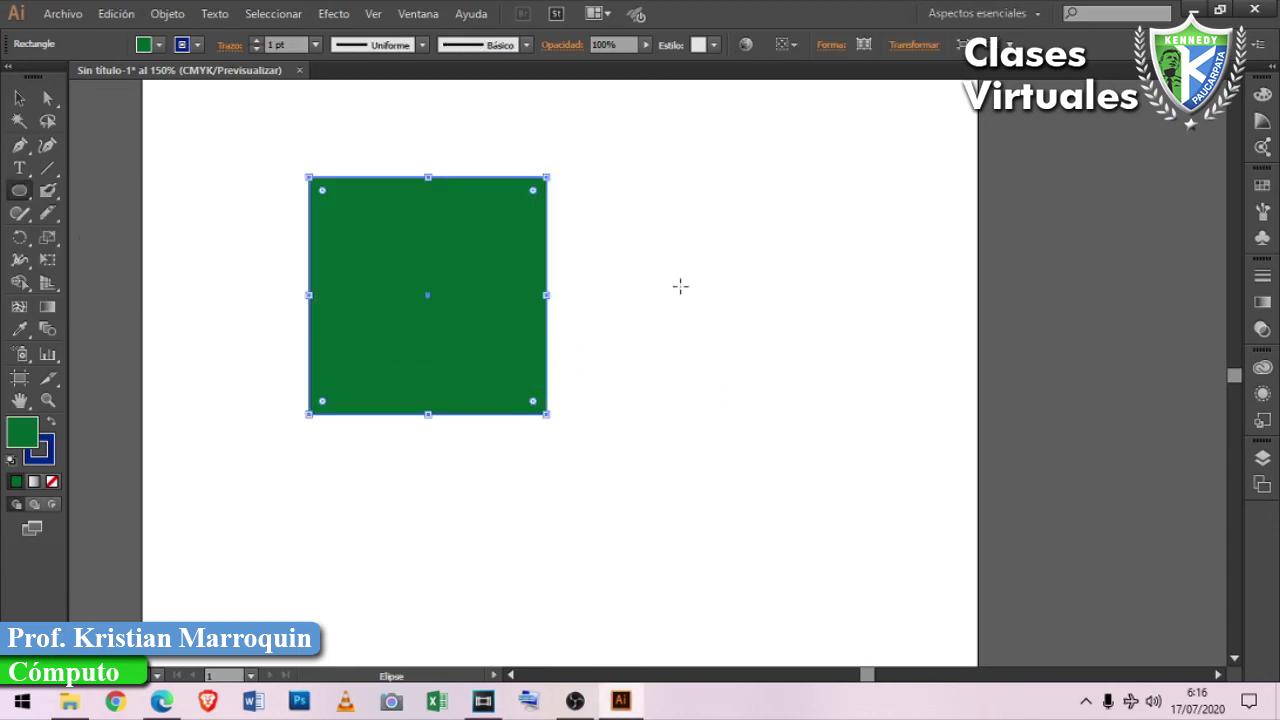
left_click_drag(646, 226, 824, 427)
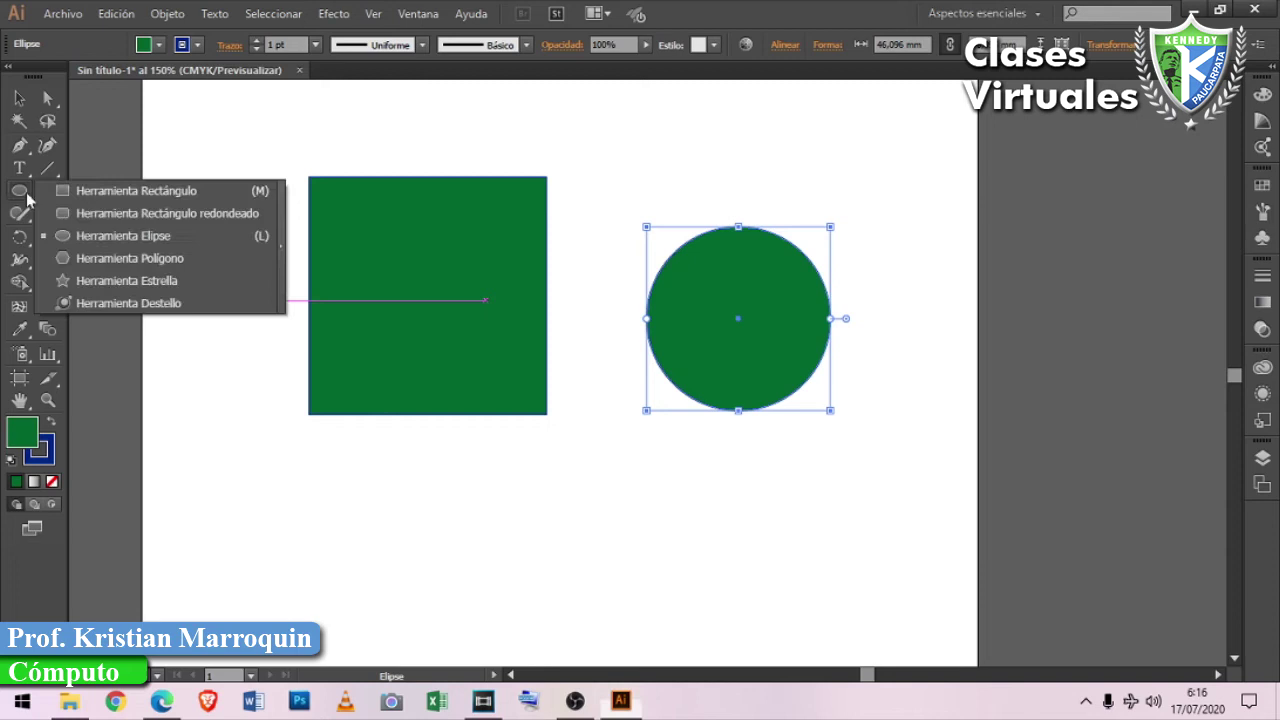
left_click_drag(19, 190, 86, 283)
left_click_drag(335, 503, 463, 566)
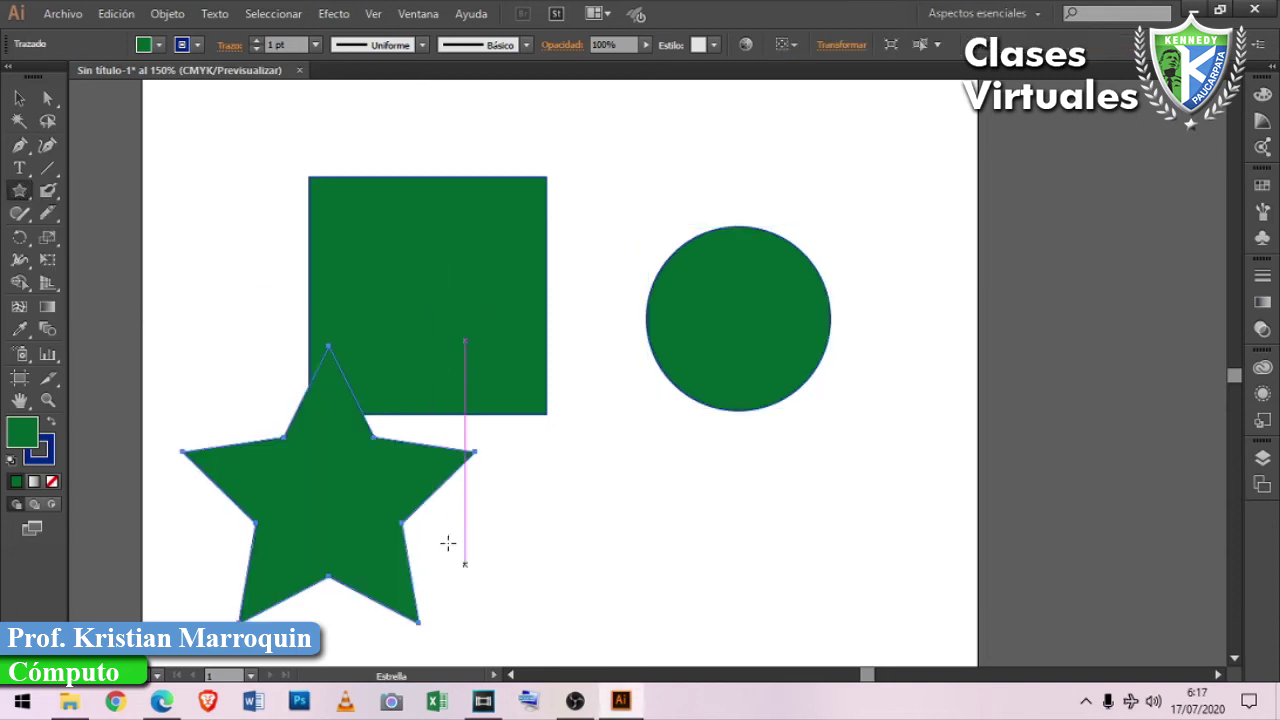
Delete the star, square and circle, leaving the artboard blank.
key("v")
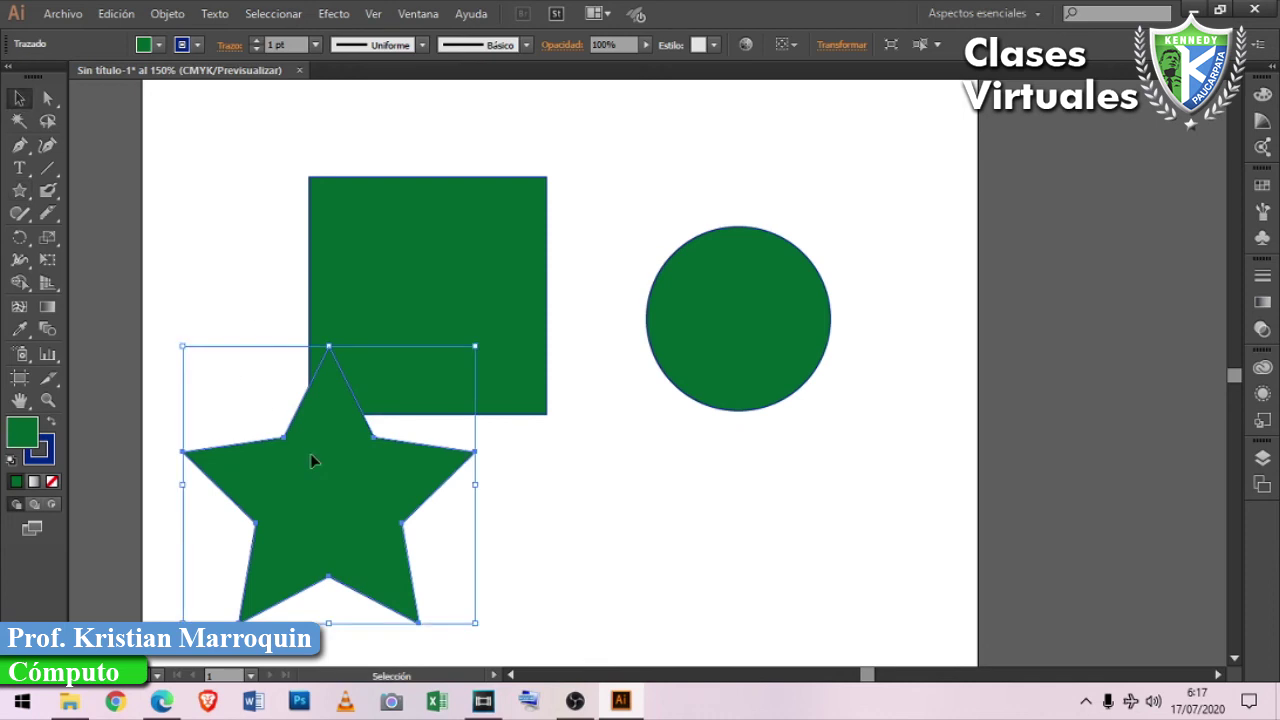
key("Delete")
left_click(381, 351)
key("Delete")
left_click(685, 319)
key("Delete")
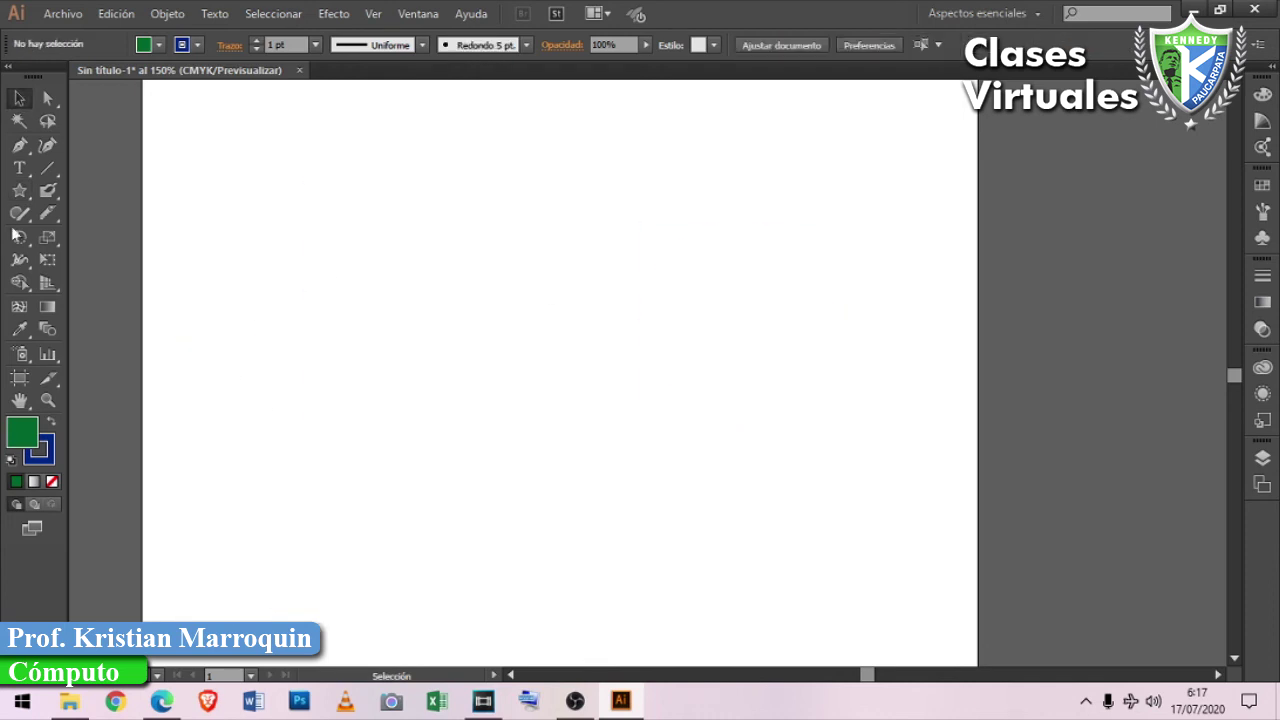
left_click(19, 190)
left_click_drag(329, 223, 369, 260)
left_click(19, 190)
left_click(136, 190)
left_click_drag(480, 372, 812, 341)
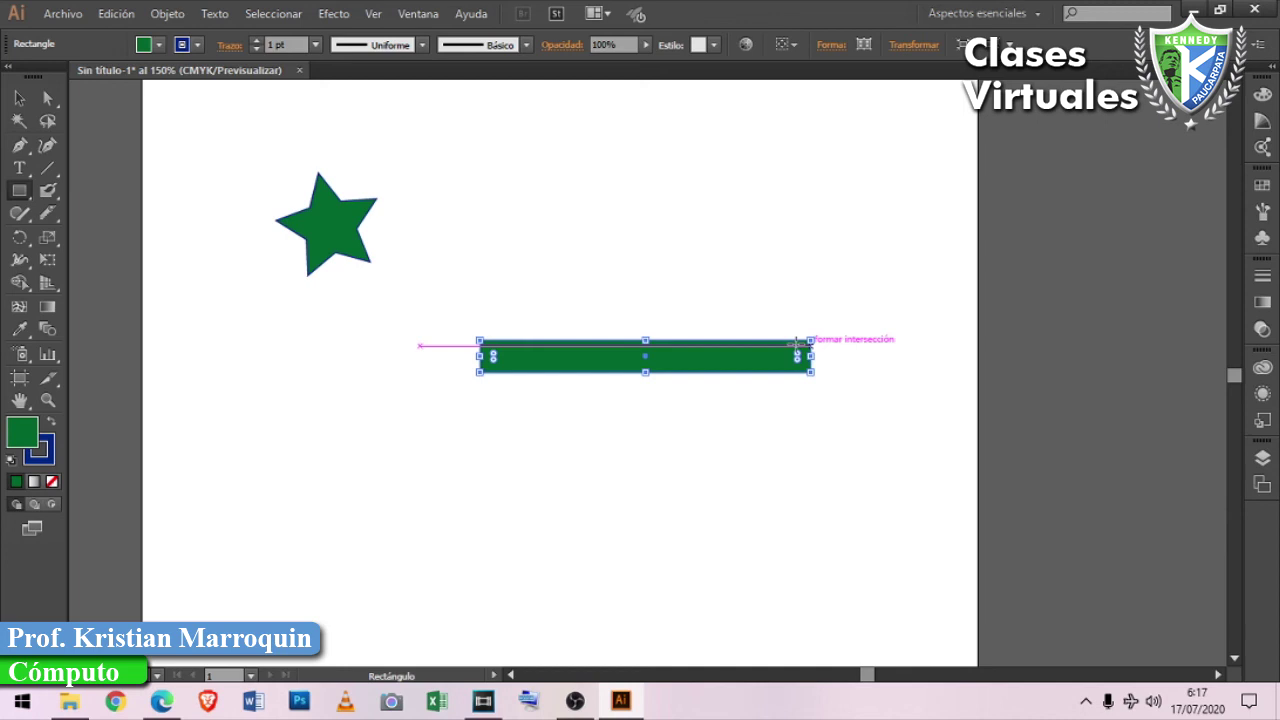
key("Delete")
left_click(19, 98)
left_click(340, 245)
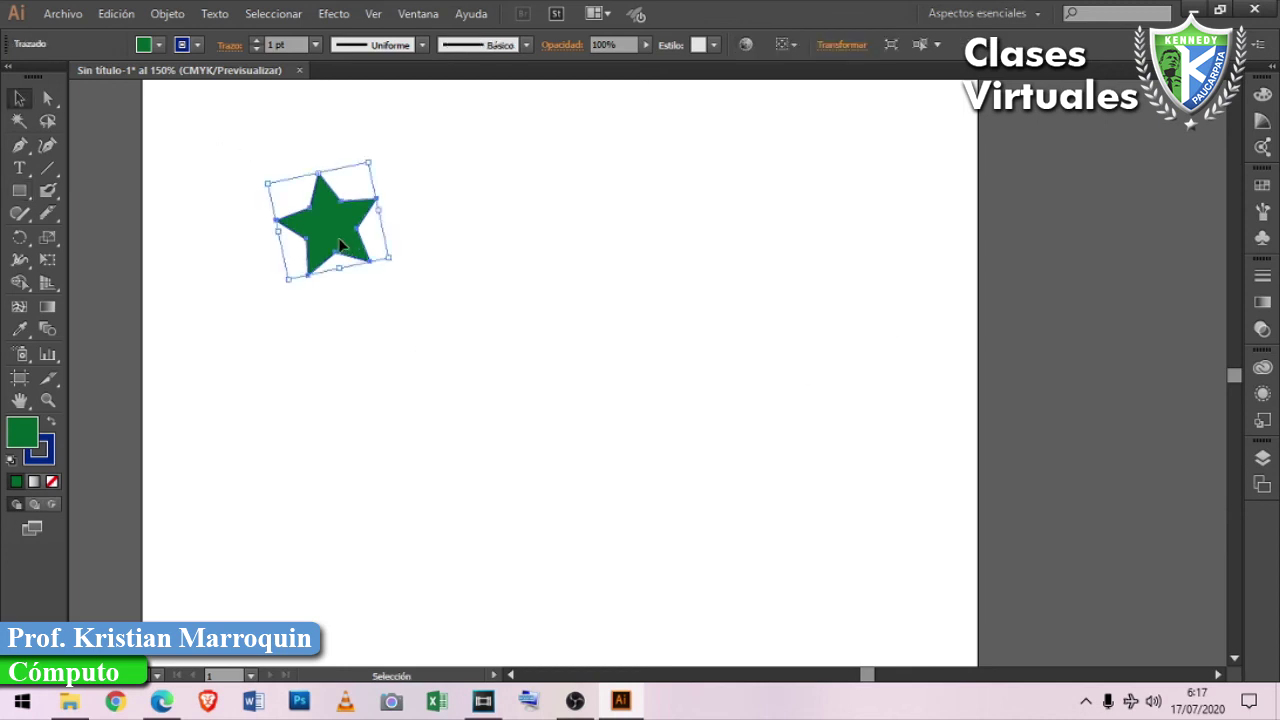
key("Delete")
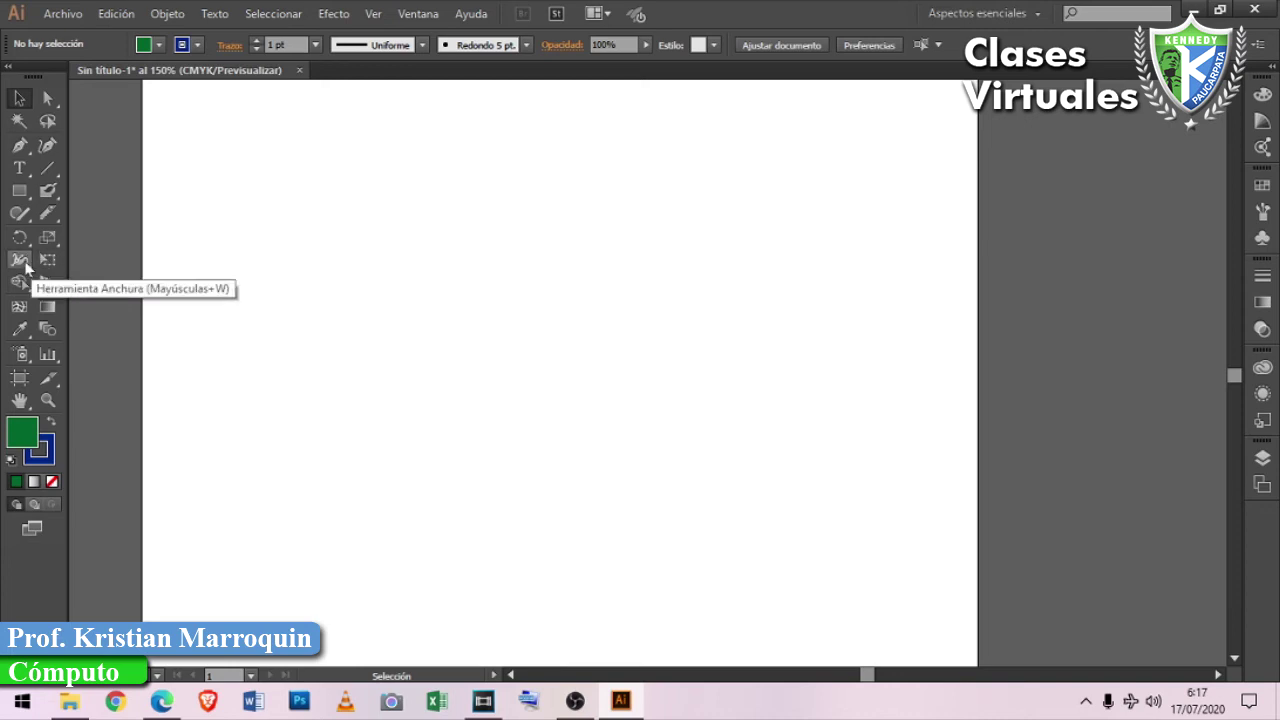
left_click(19, 190)
Draw a green hexagon in the upper-left of the artboard and nudge it right and down.
left_click_drag(20, 192, 80, 237)
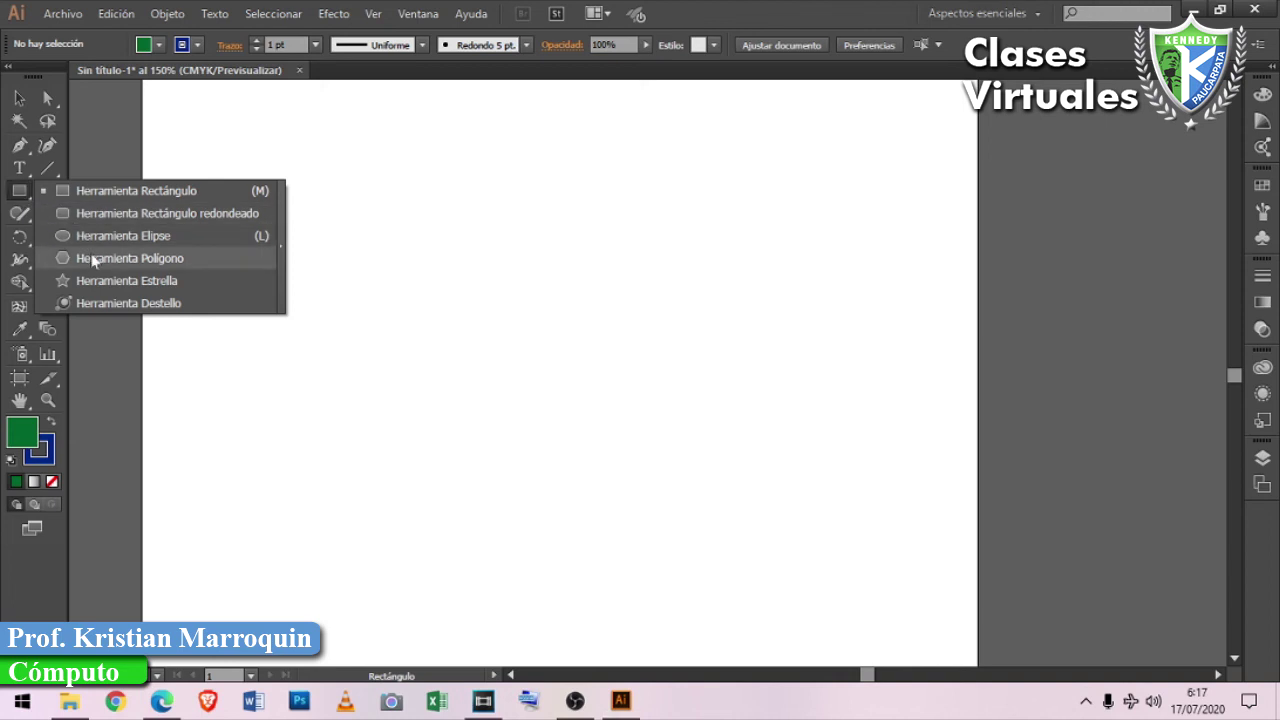
left_click(90, 258)
left_click_drag(406, 240, 495, 317)
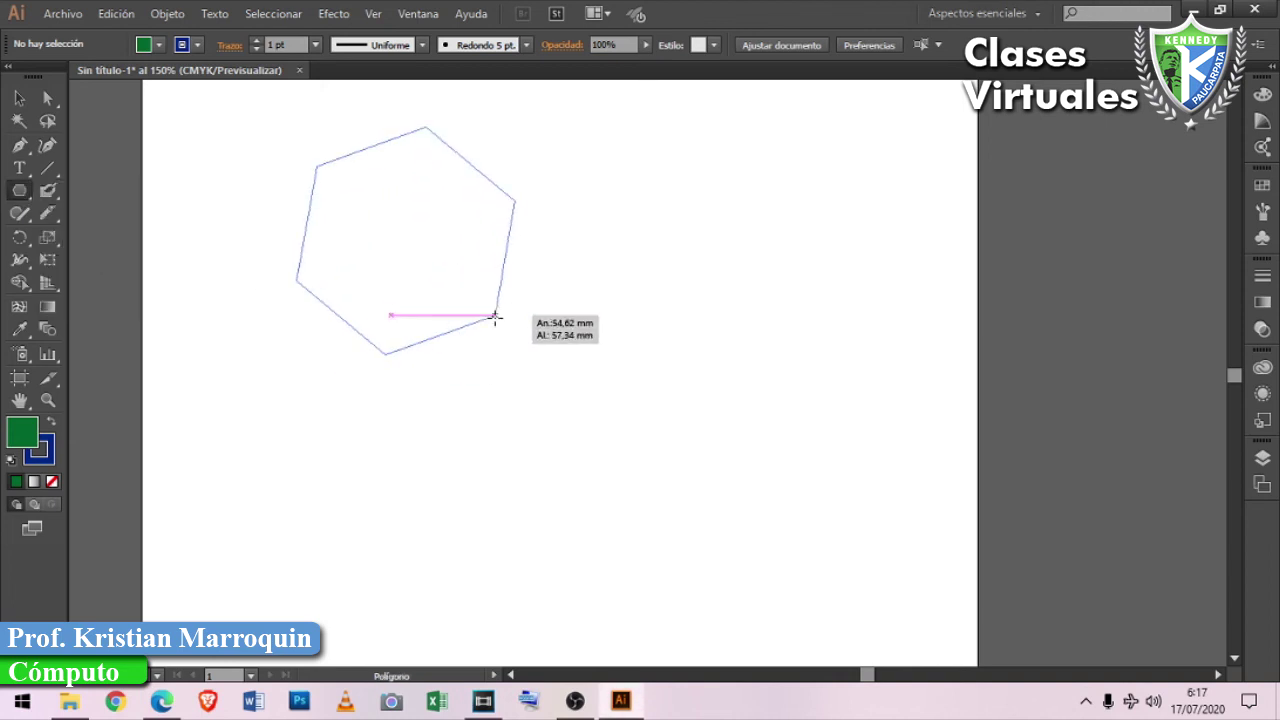
left_click(19, 98)
left_click_drag(378, 231, 404, 311)
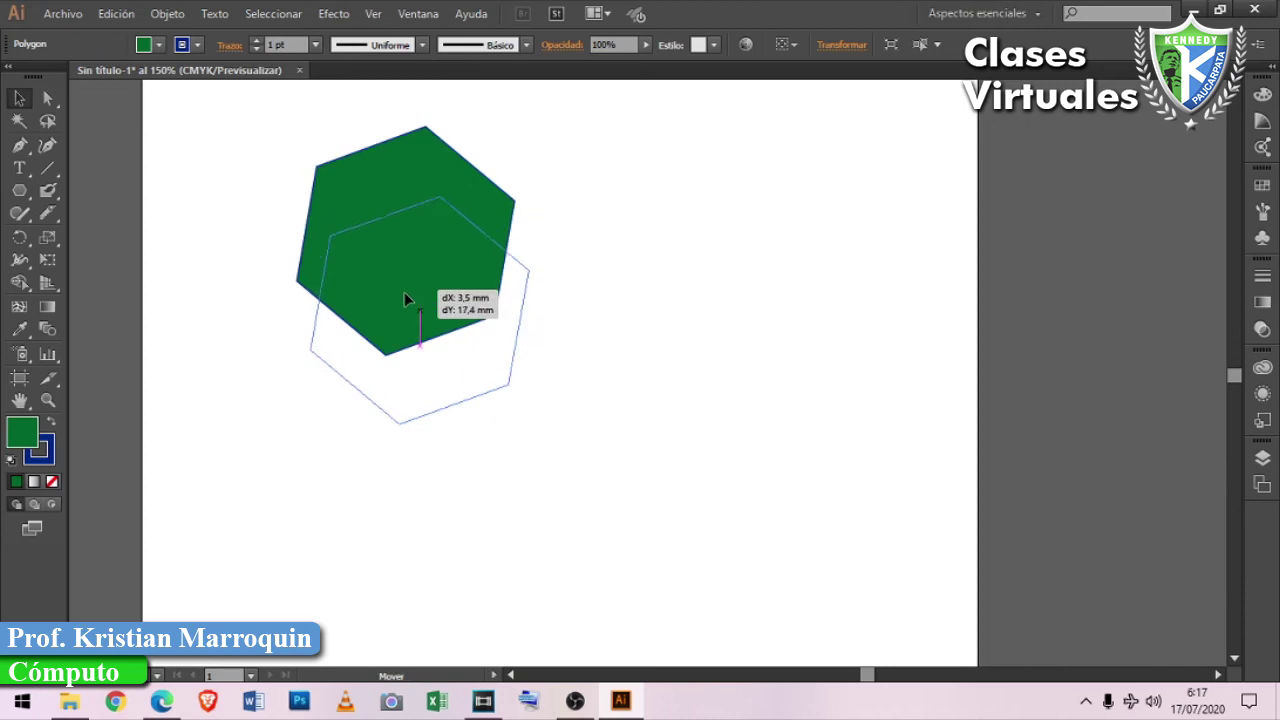
left_click(16, 262)
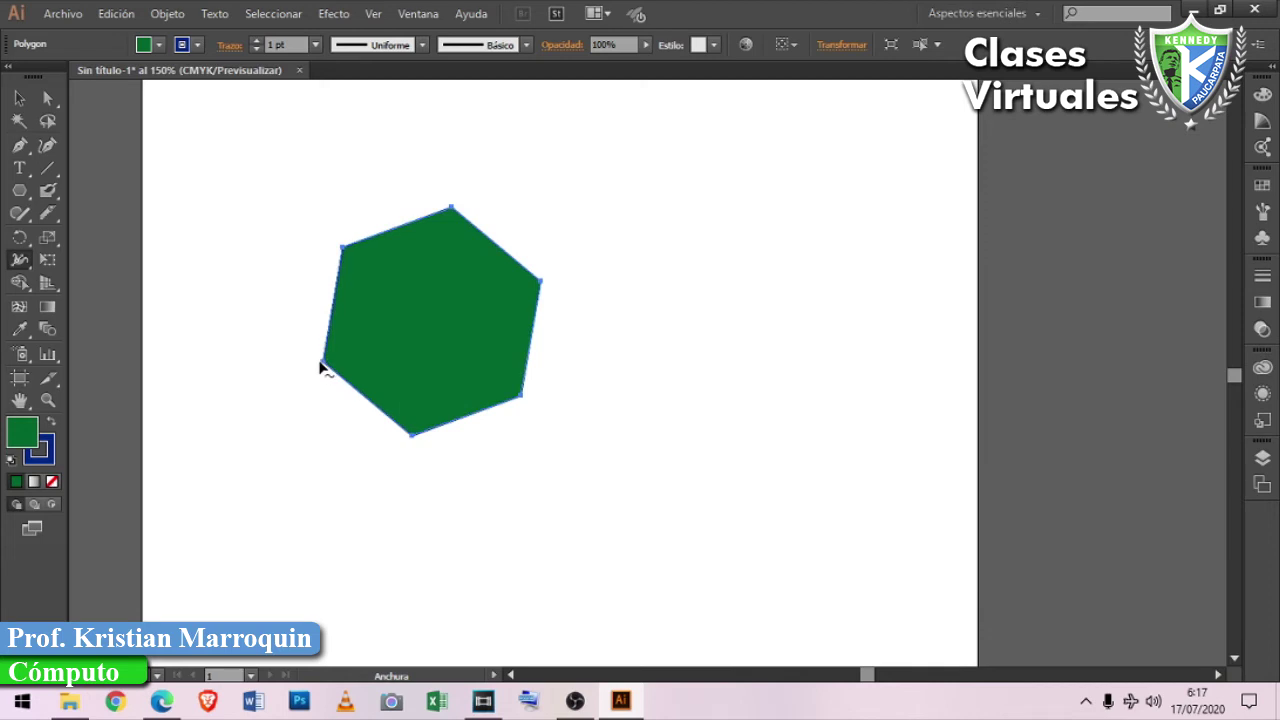
Widen the hexagon's stroke at its left and upper-right corners into pointed flares, reaching 31.786 pt.
left_click_drag(322, 366, 301, 369)
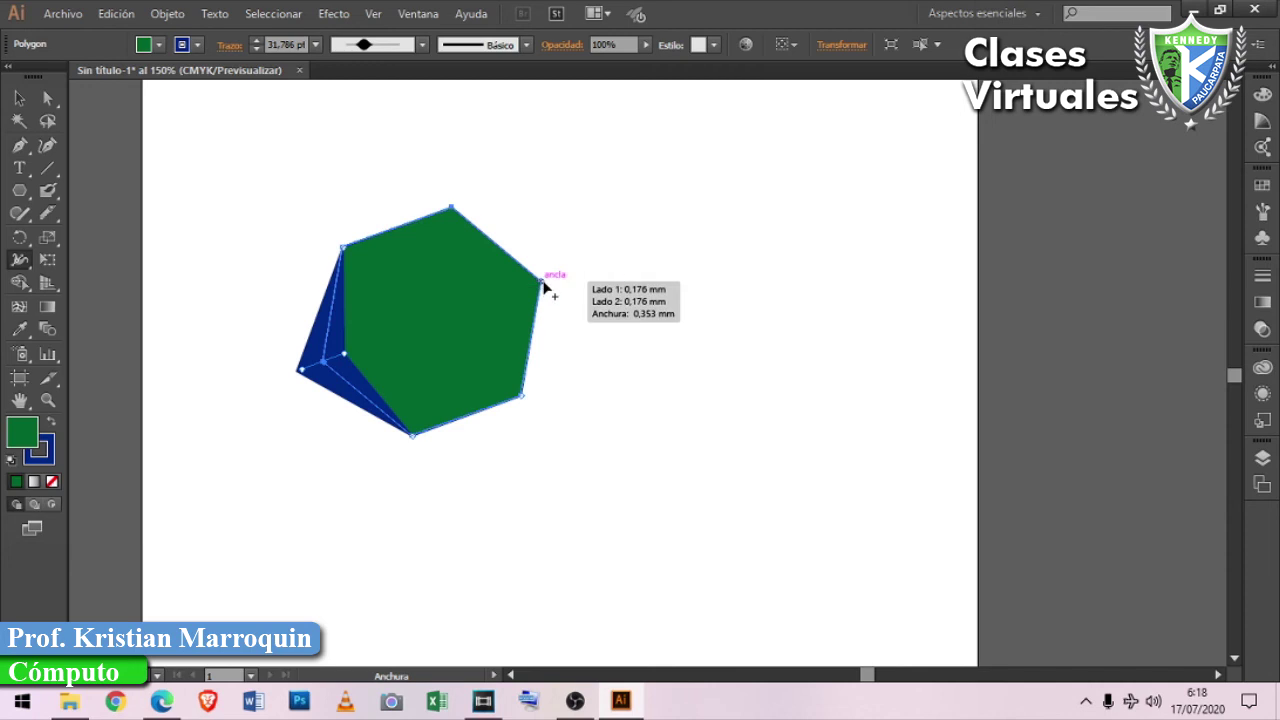
left_click_drag(546, 285, 563, 277)
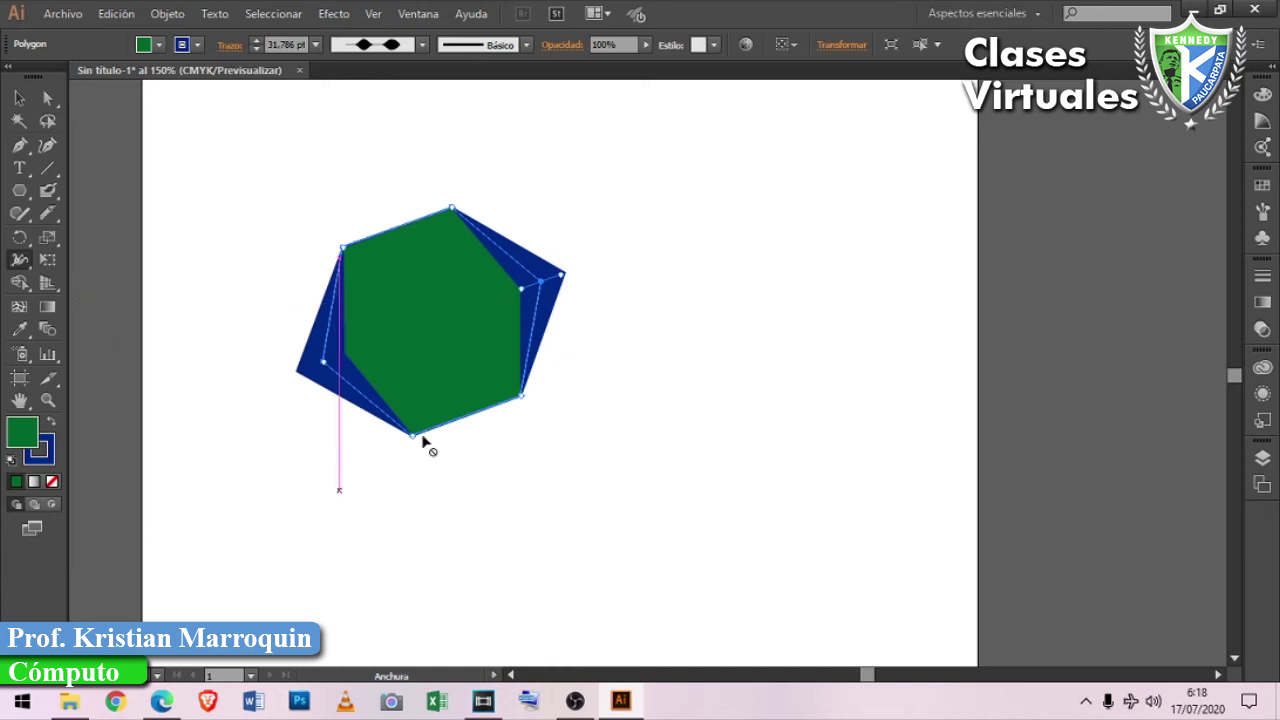
left_click(47, 263)
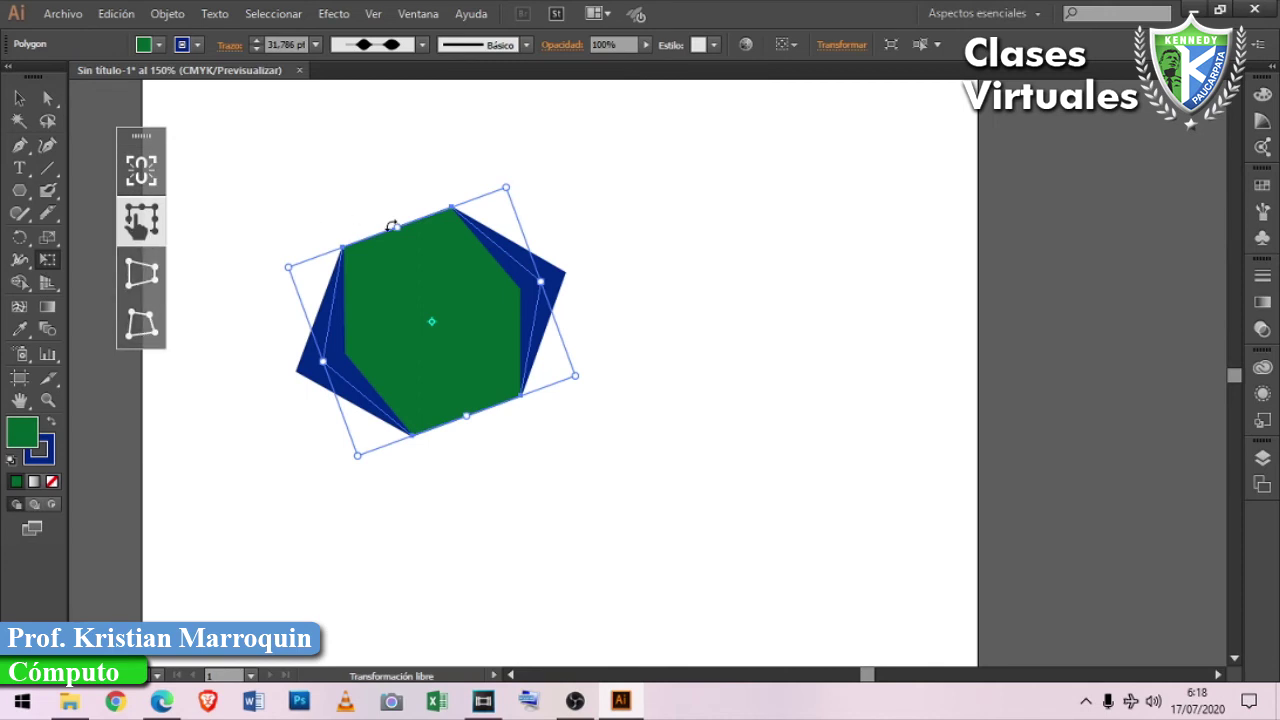
Stretch the hexagon with Free Transform: top up, bottom down, both sides outward.
left_click_drag(392, 226, 390, 186)
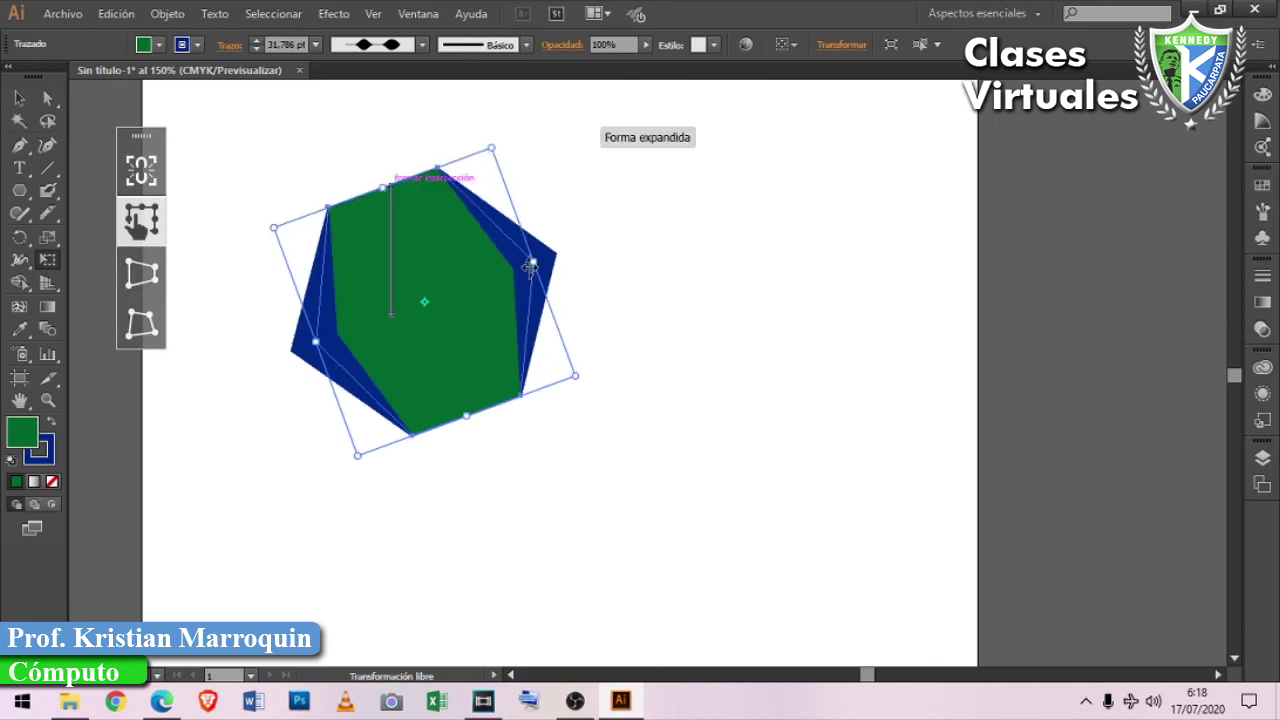
left_click_drag(530, 265, 583, 243)
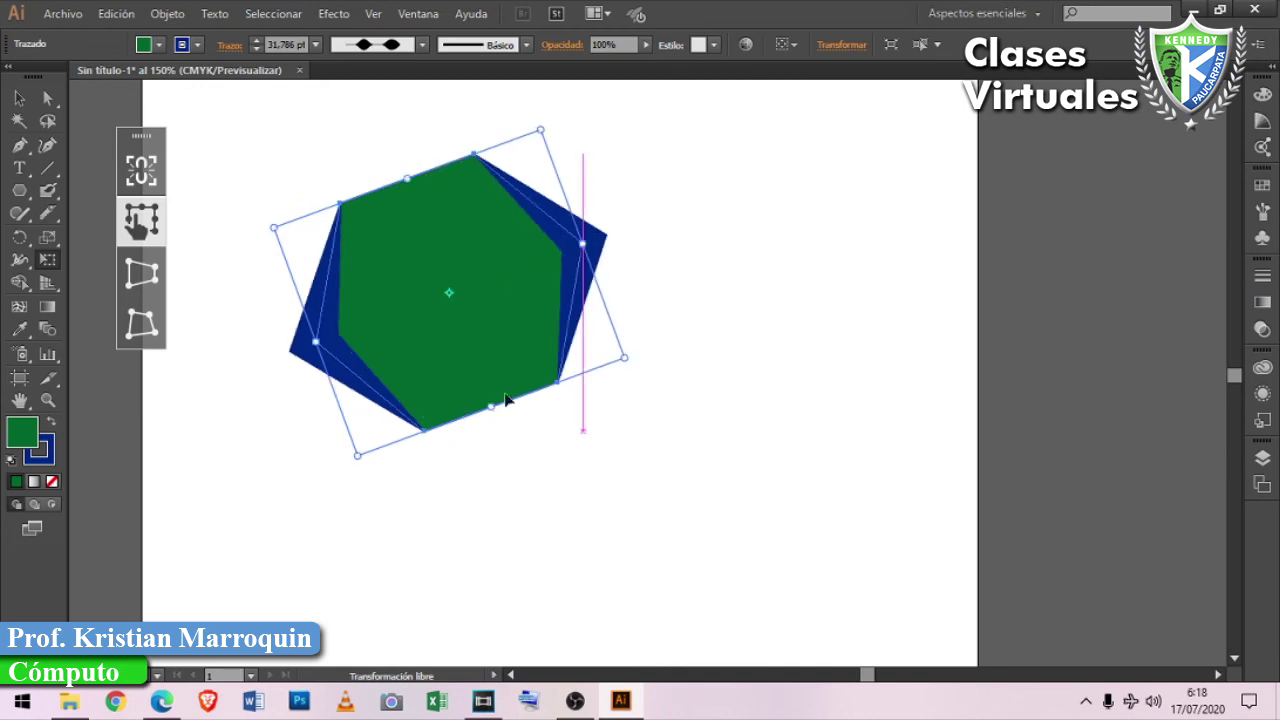
left_click_drag(491, 407, 512, 465)
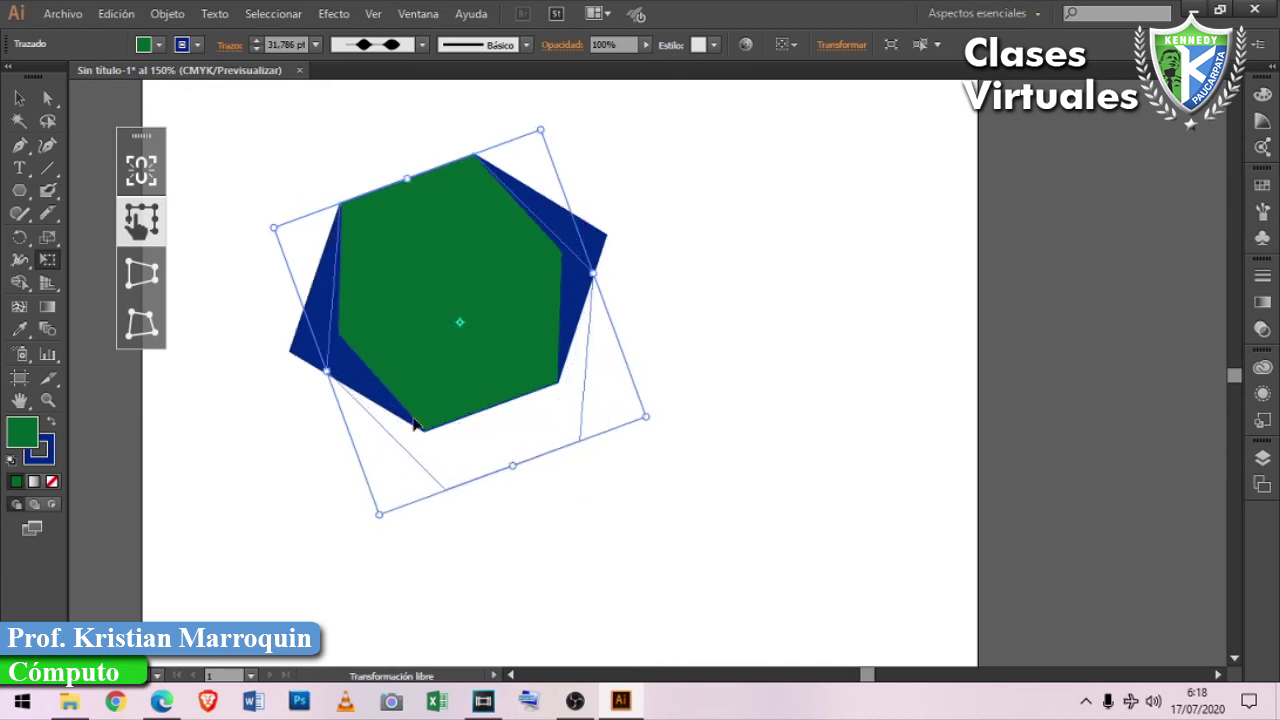
left_click_drag(326, 369, 293, 390)
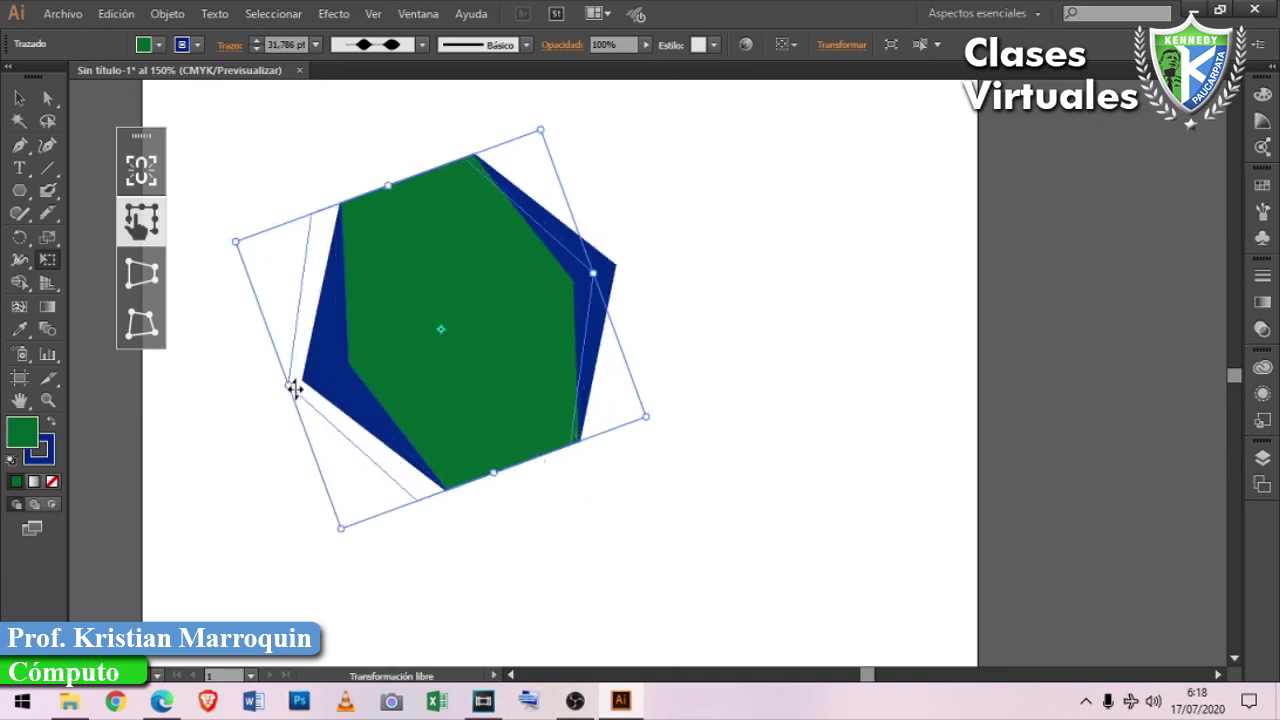
left_click_drag(593, 272, 643, 256)
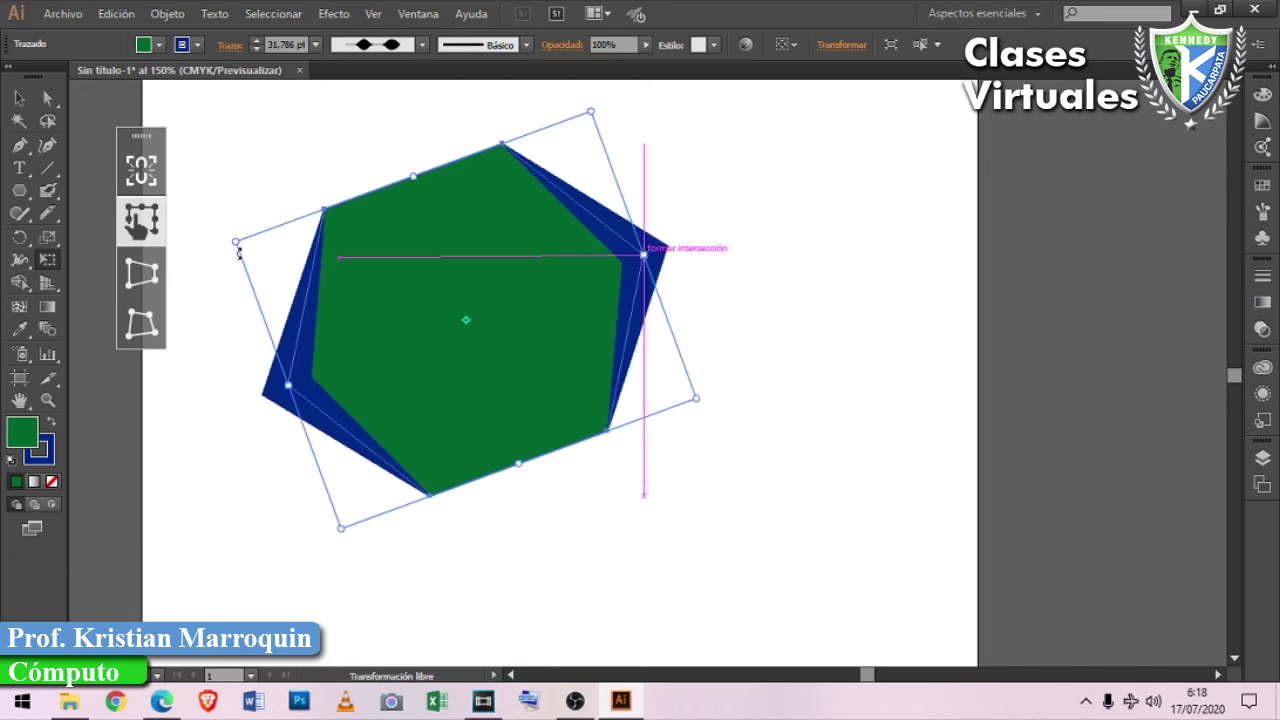
Apply a Perspective Distort to the hexagon by pulling out a corner.
left_click(141, 280)
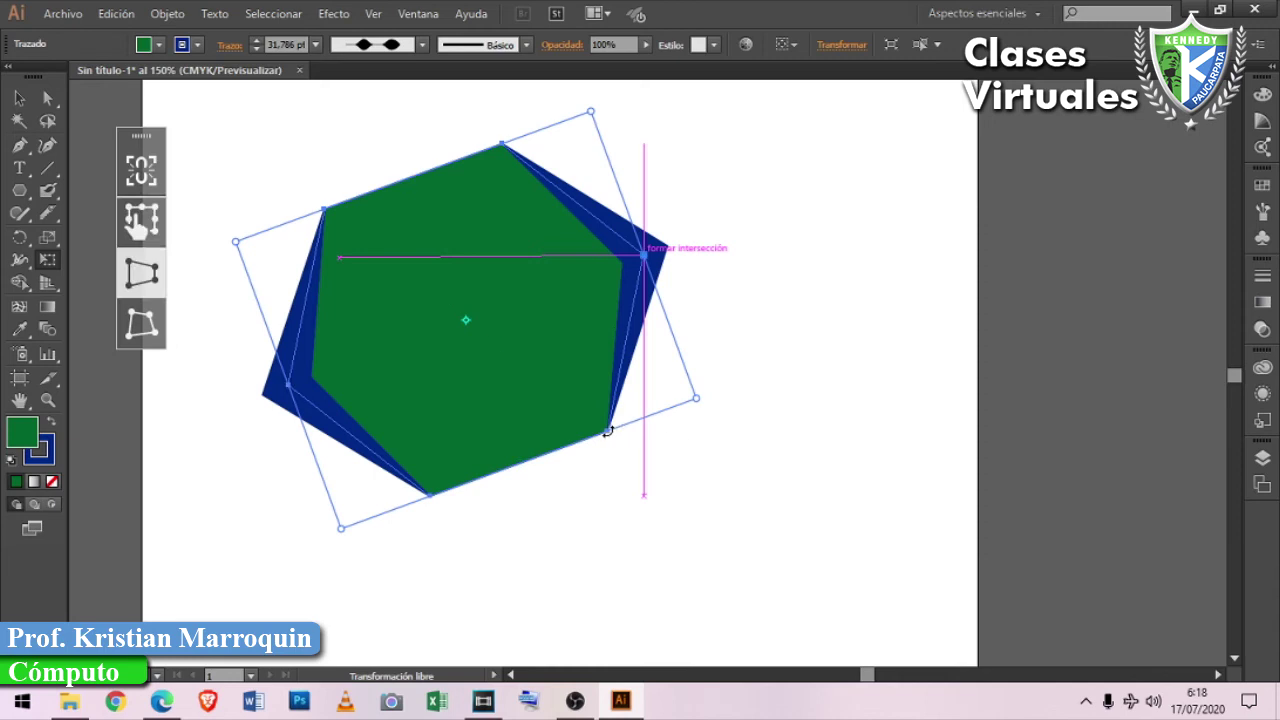
left_click_drag(607, 432, 680, 480)
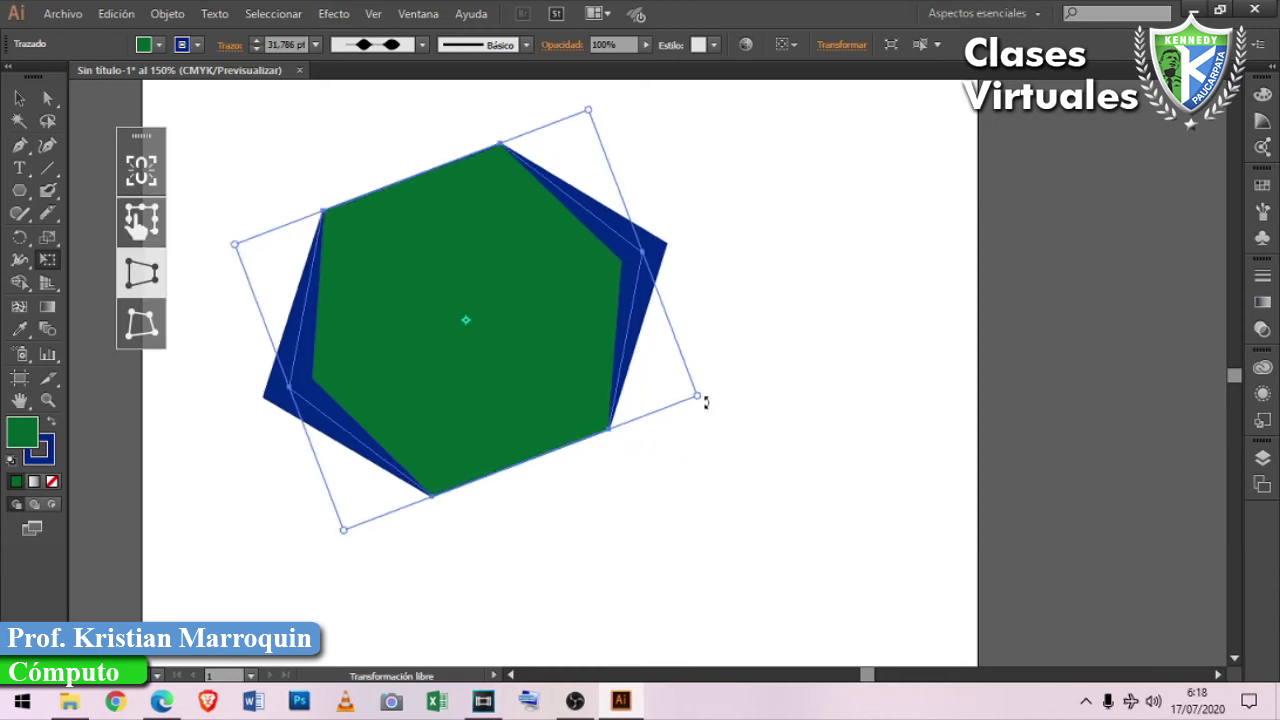
left_click_drag(706, 402, 818, 414)
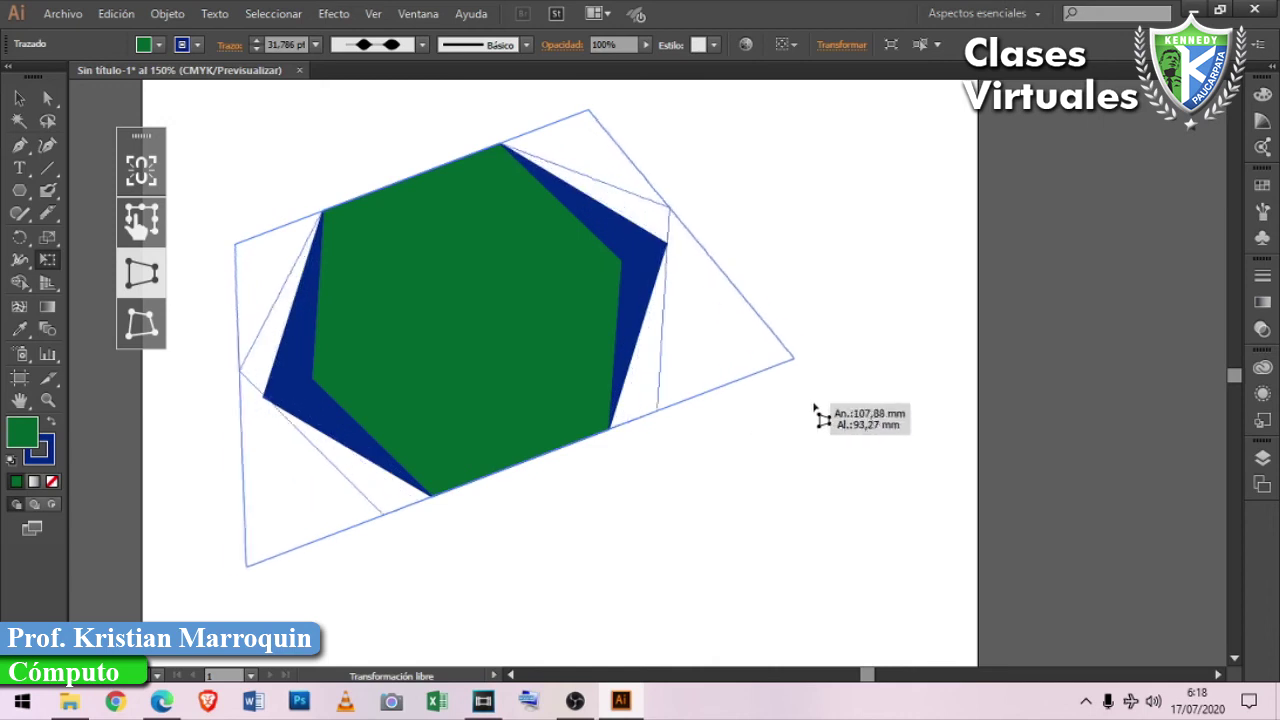
mouse_move(818, 414)
left_mouse_down()
mouse_move(580, 447)
mouse_move(803, 356)
left_mouse_up()
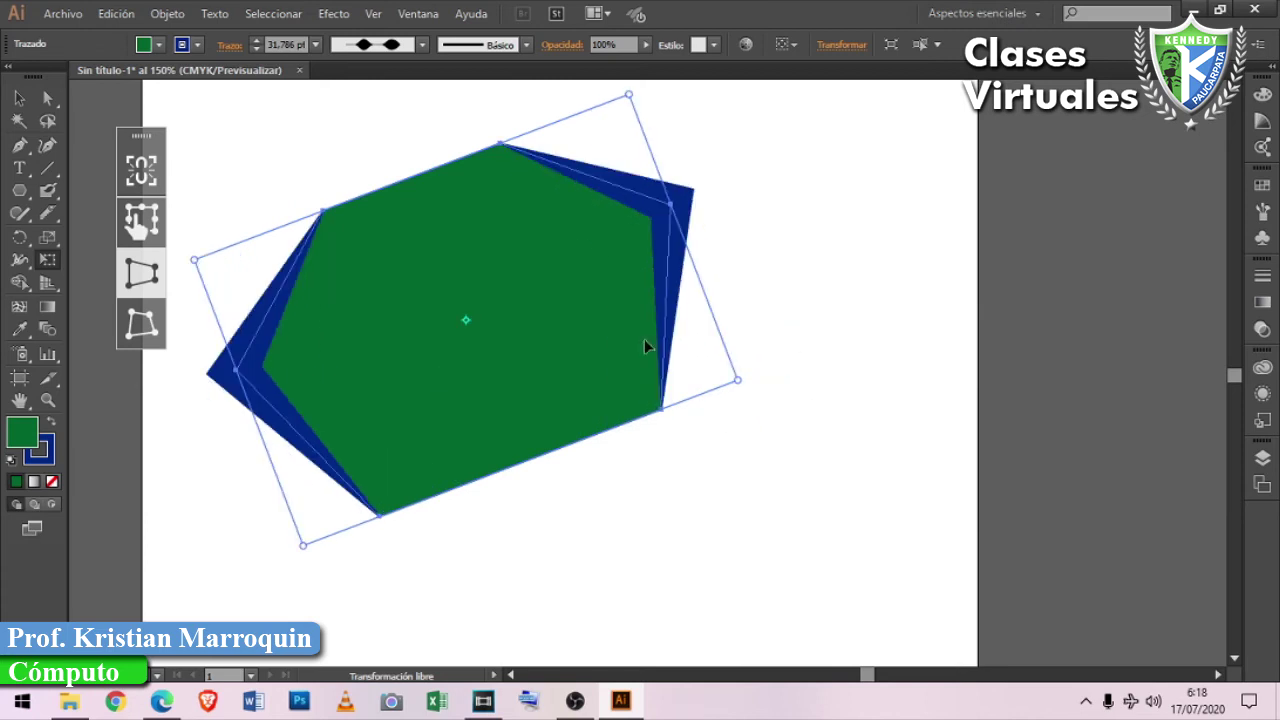
Free-distort the hexagon's corners into an irregular skewed shape, then delete it.
left_click(141, 336)
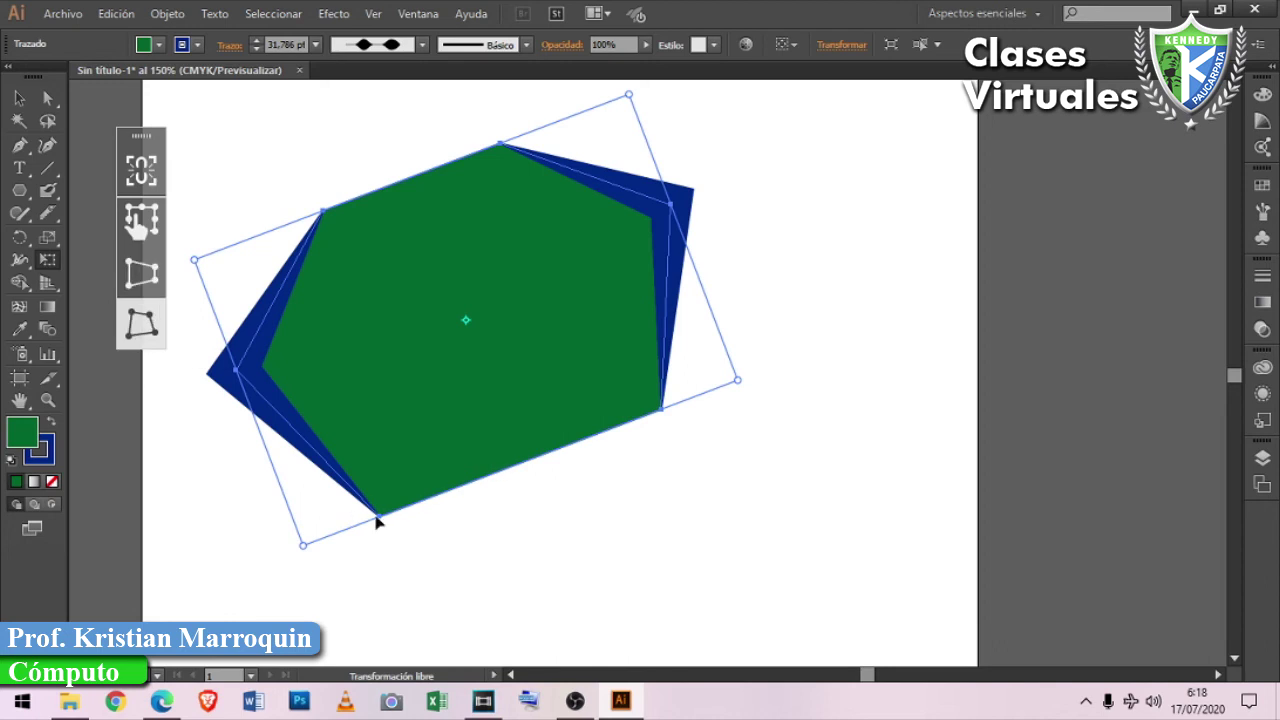
mouse_move(371, 537)
left_mouse_down()
mouse_move(383, 566)
mouse_move(651, 600)
left_mouse_up()
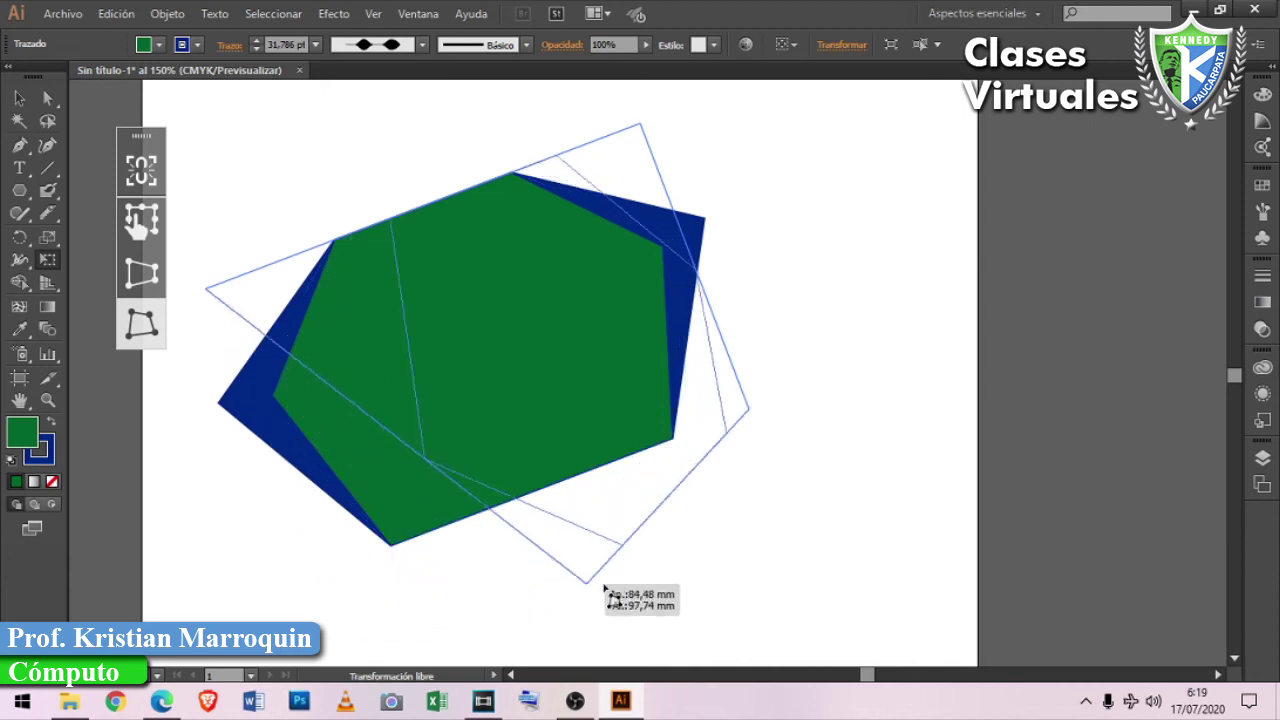
left_click_drag(651, 131, 851, 325)
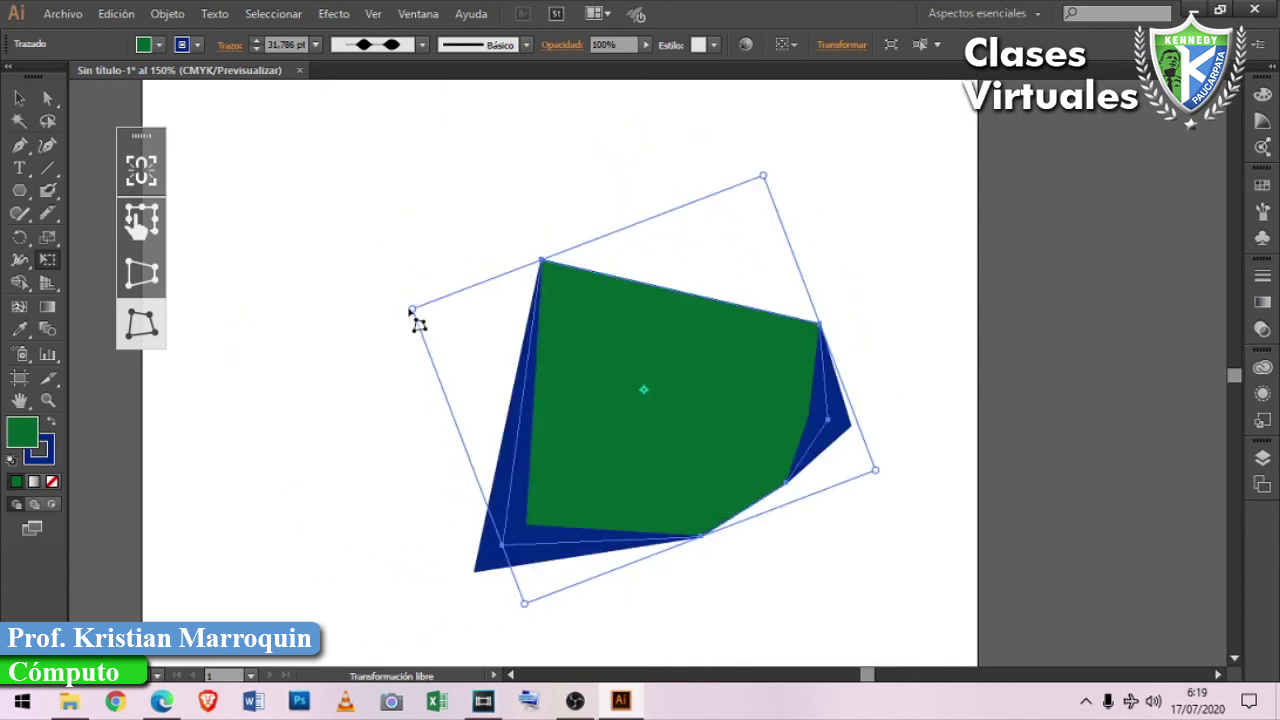
left_click_drag(412, 310, 272, 132)
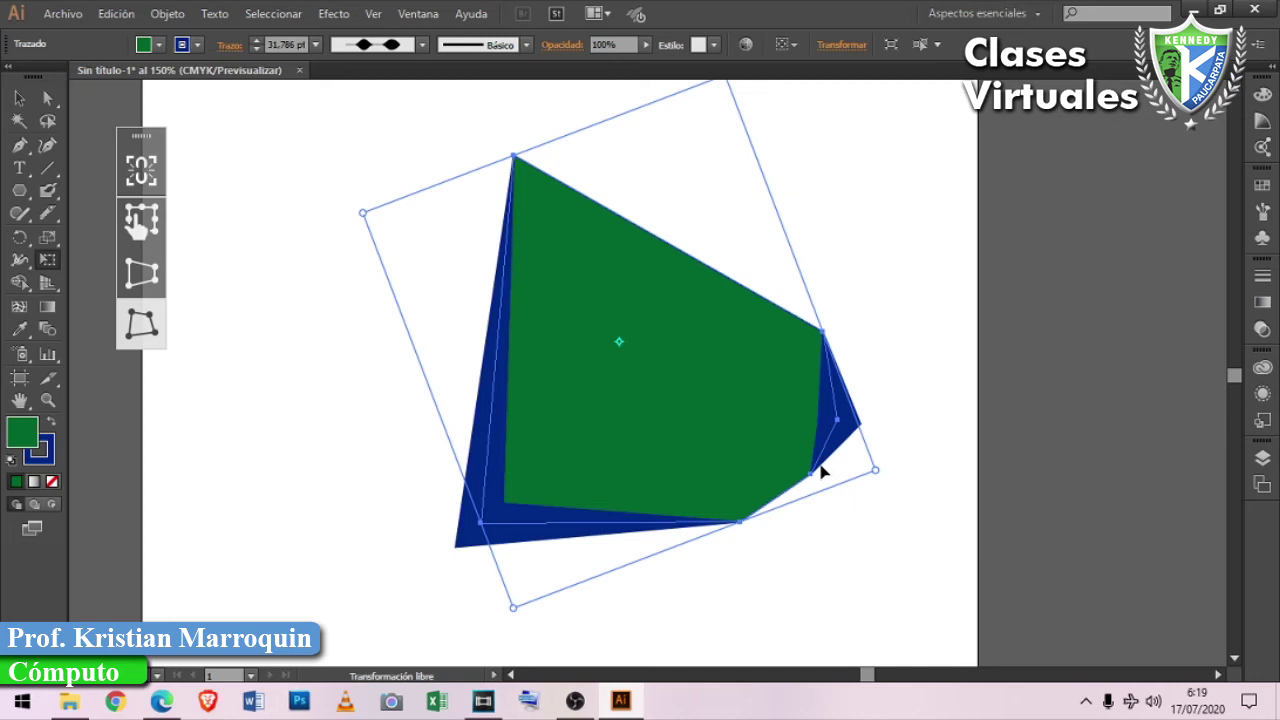
key("Delete")
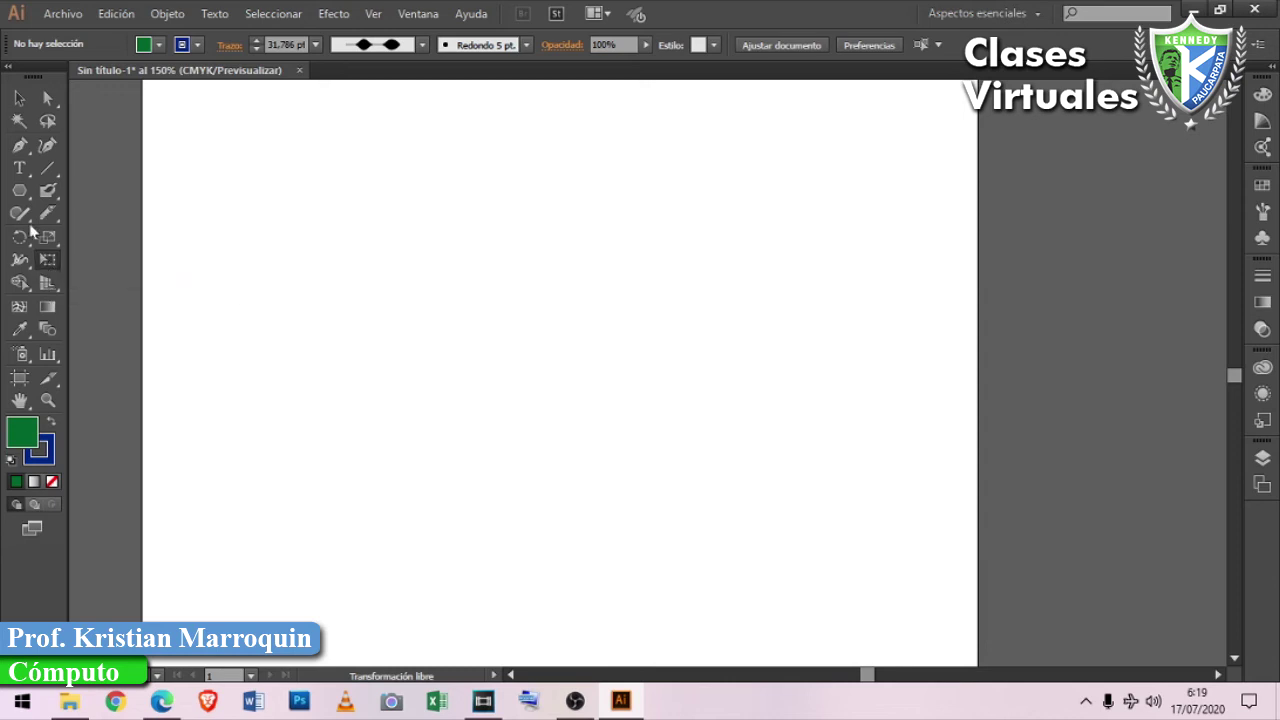
Draw a green hexagon near the upper left and a five-point star beside it.
left_click(19, 190)
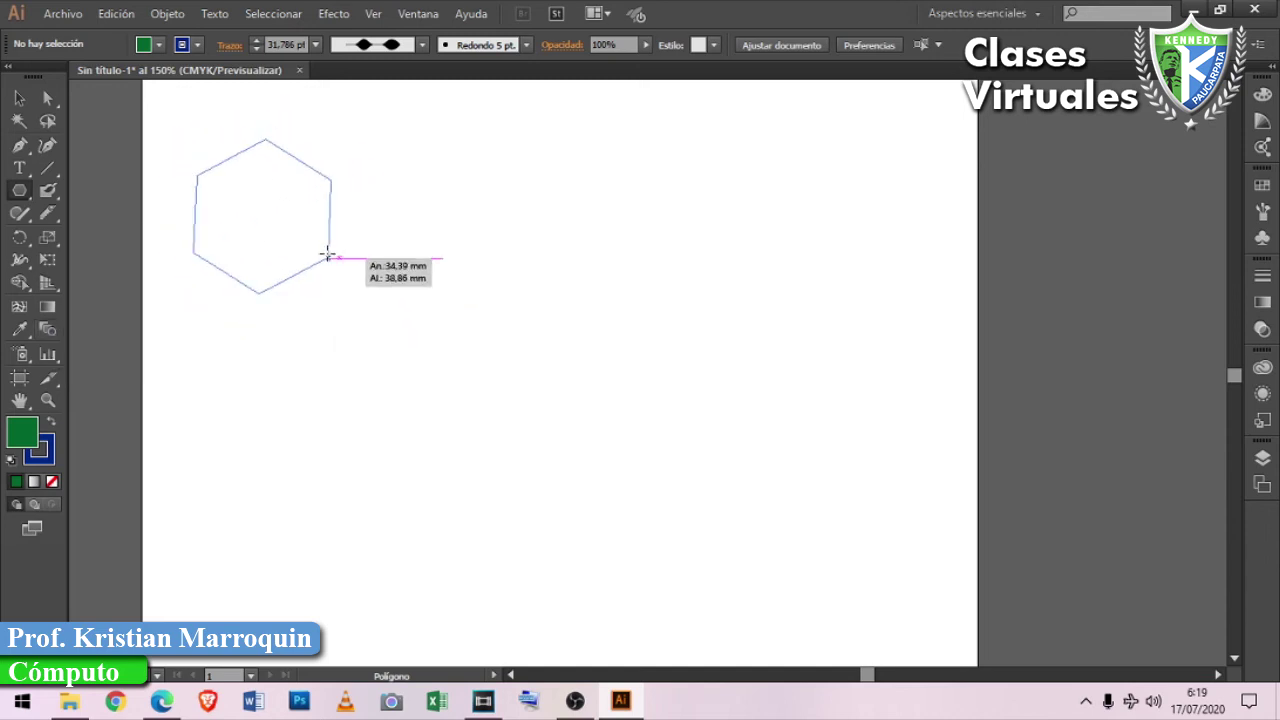
left_click_drag(267, 219, 329, 257)
left_click(25, 198)
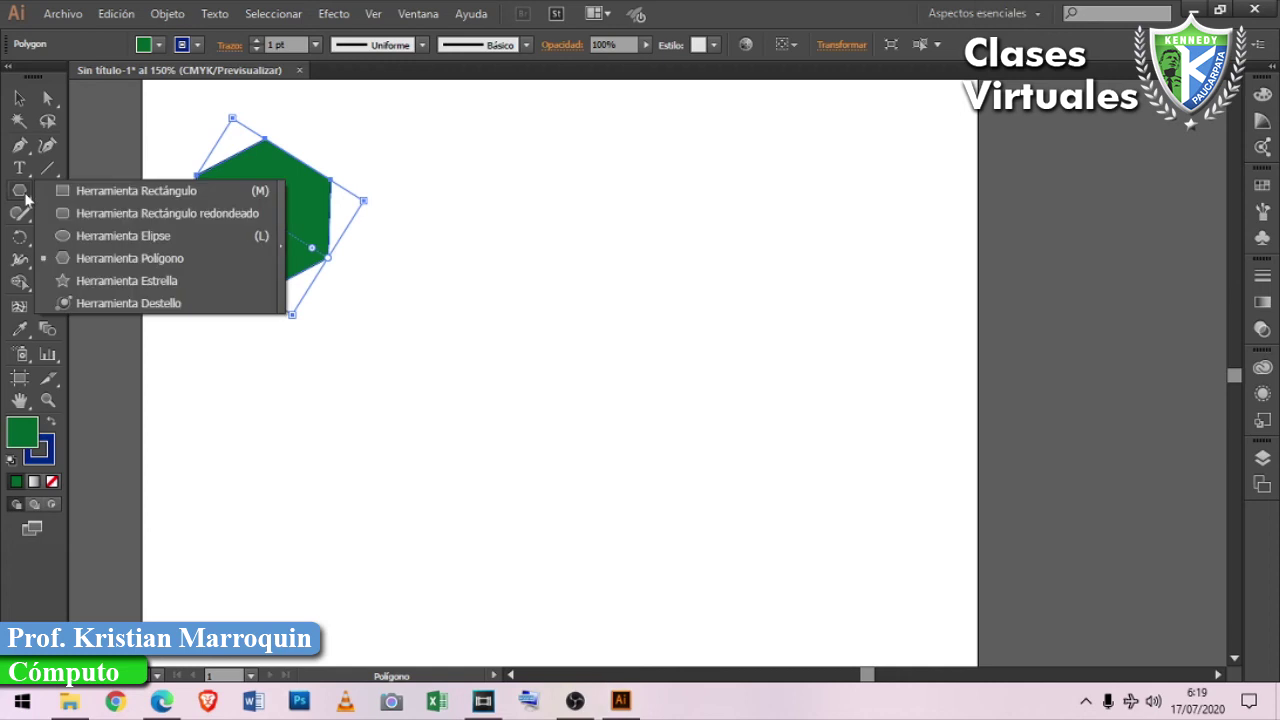
left_click(137, 280)
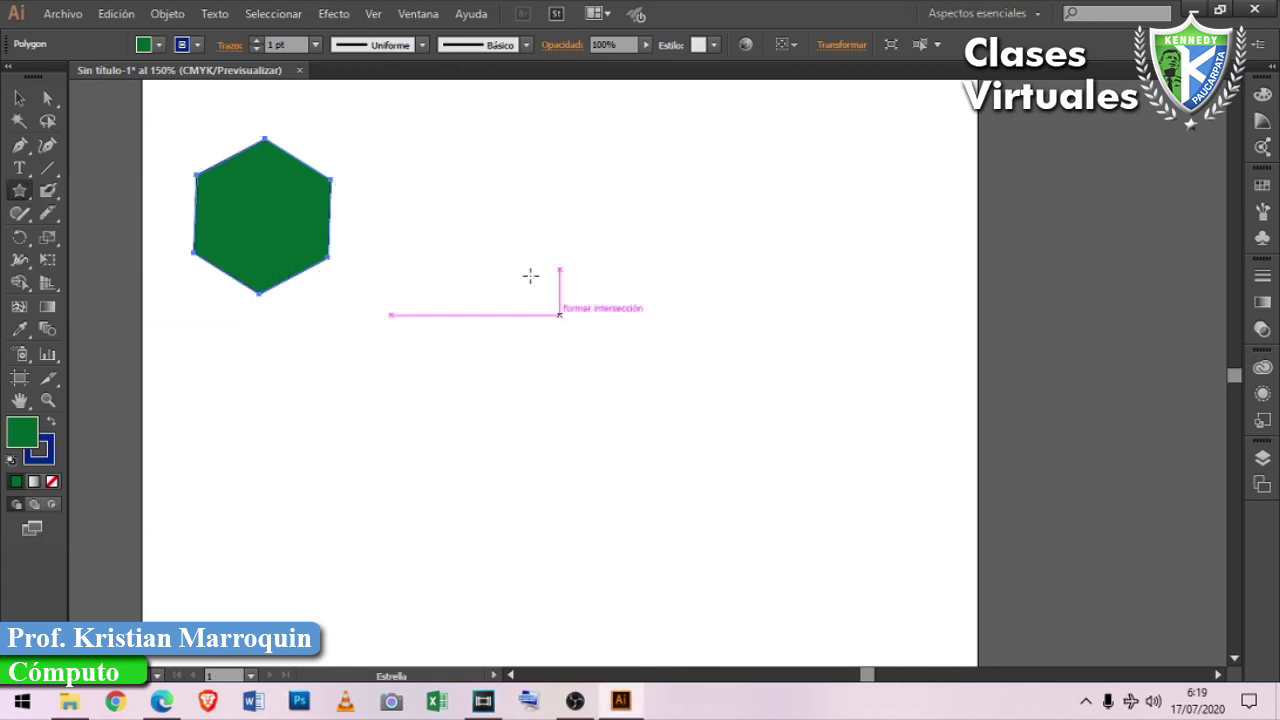
left_click_drag(392, 247, 392, 323)
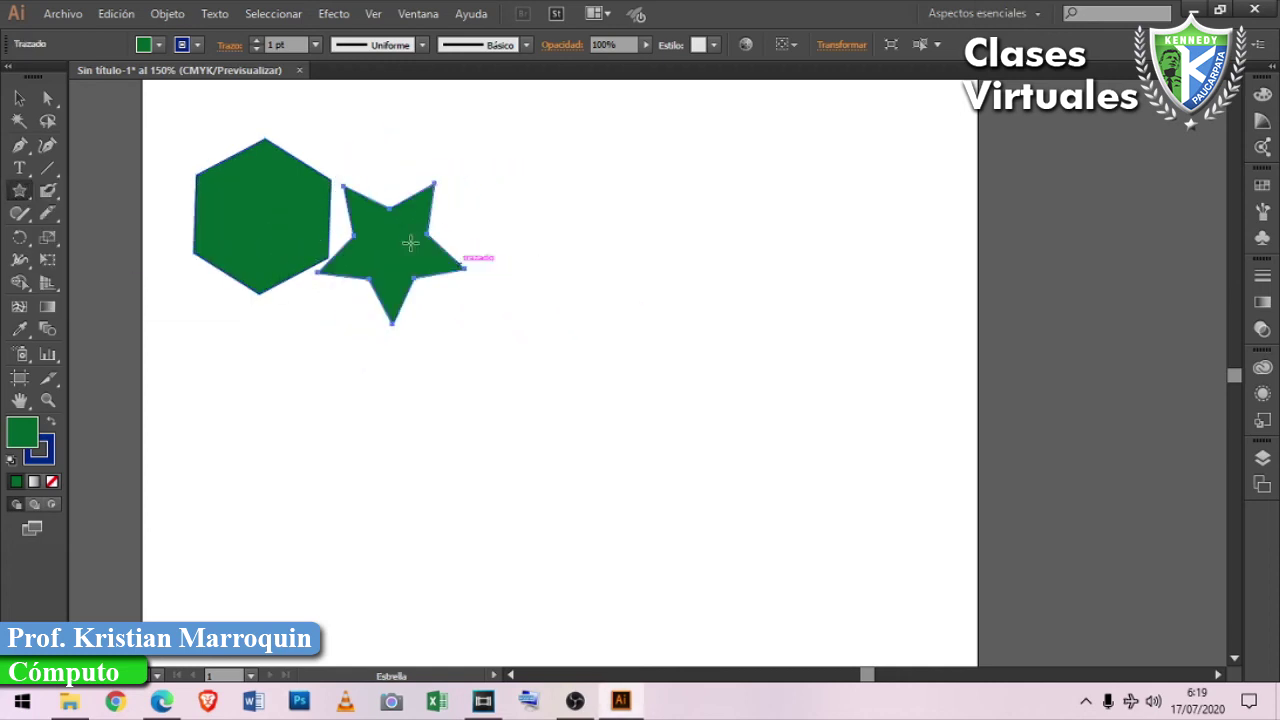
left_click(158, 45)
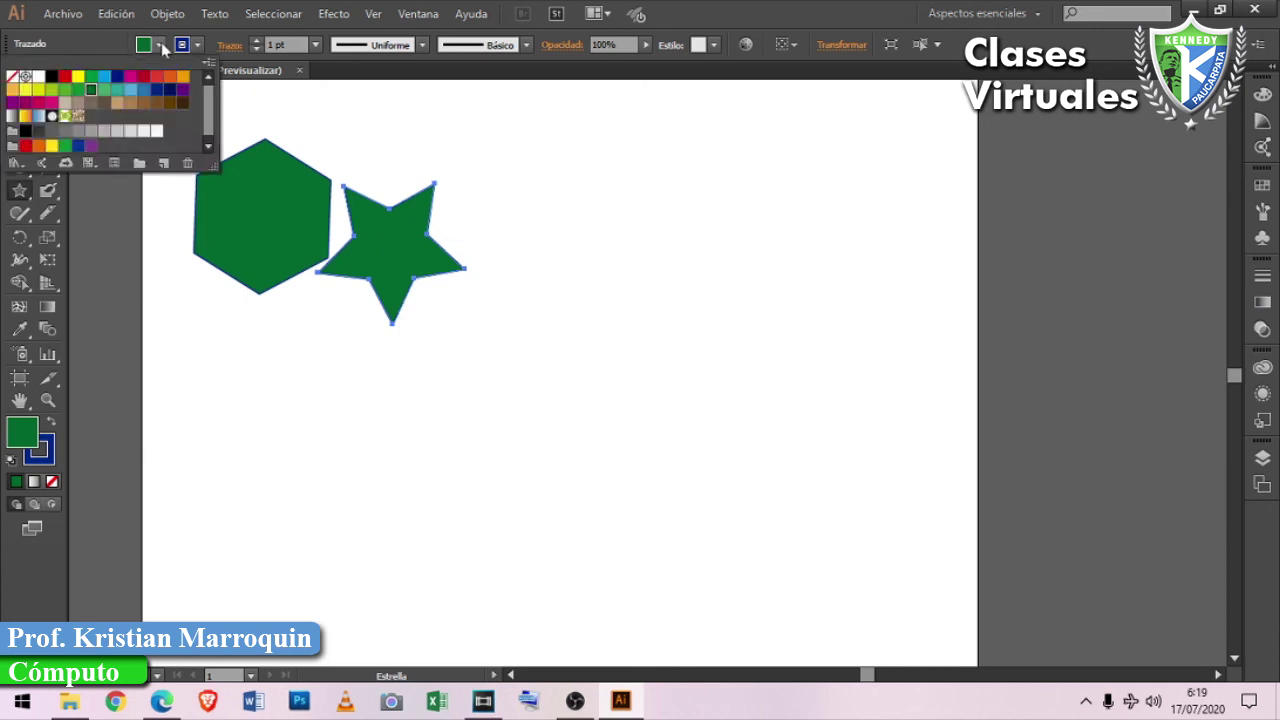
Fill the star dark blue and move it down-right, shifting the hexagon right as well.
left_click(157, 91)
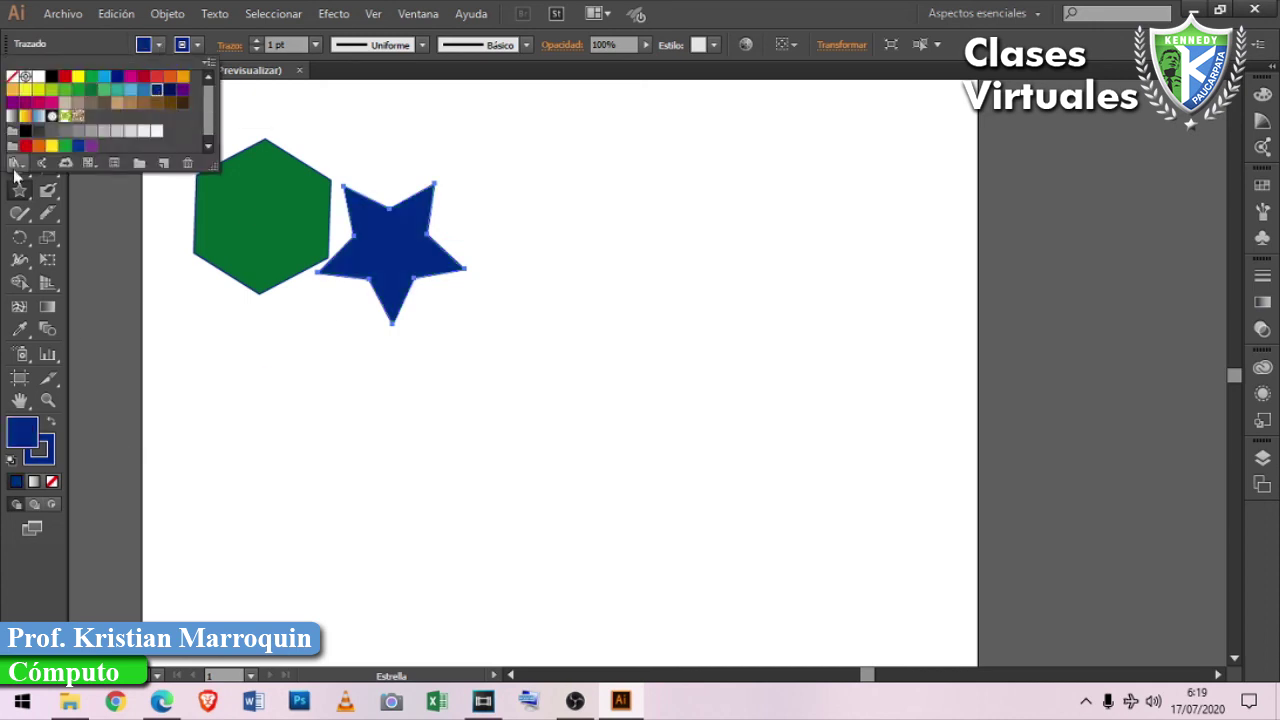
left_click(19, 97)
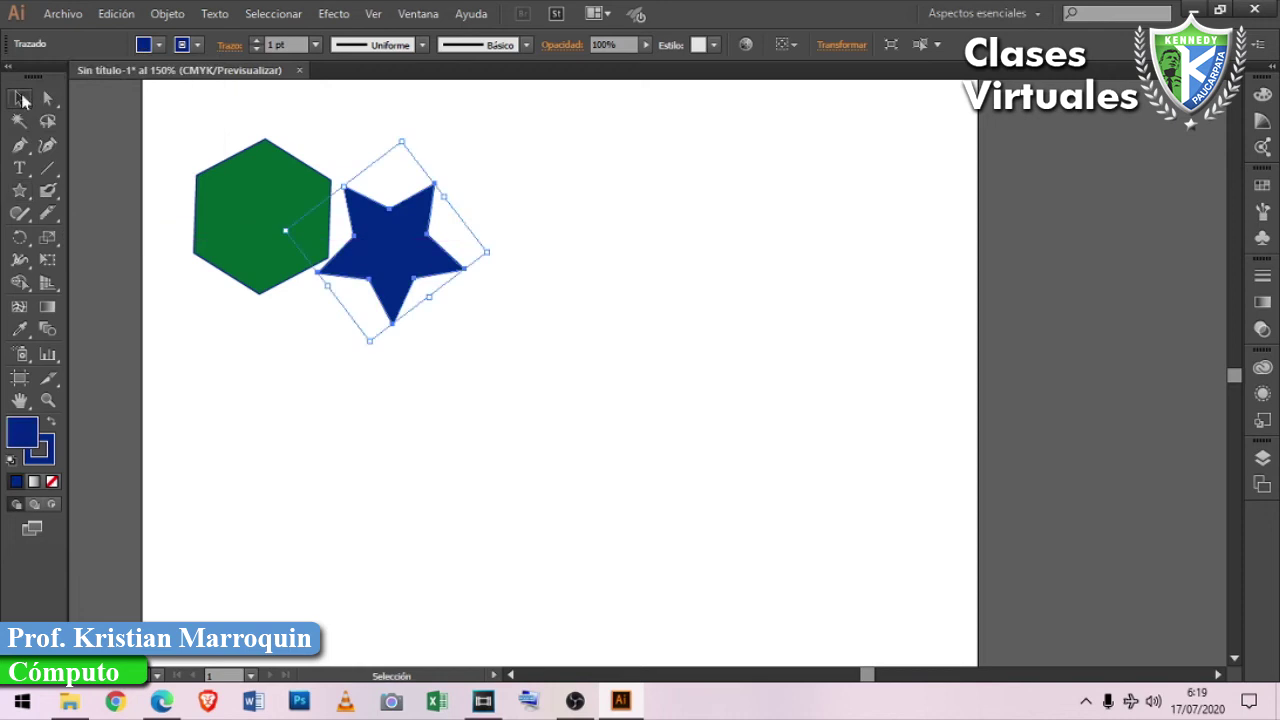
mouse_move(440, 288)
left_mouse_down()
mouse_move(546, 354)
mouse_move(576, 404)
left_mouse_up()
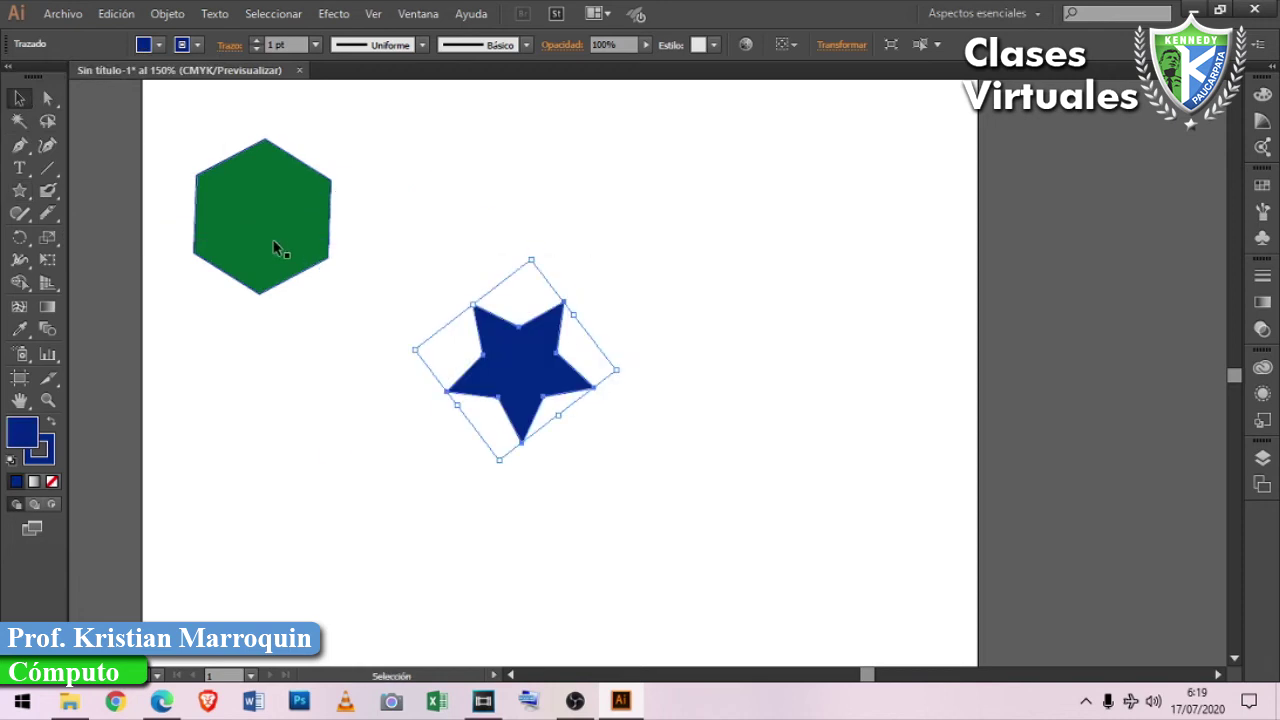
left_click_drag(266, 232, 359, 266)
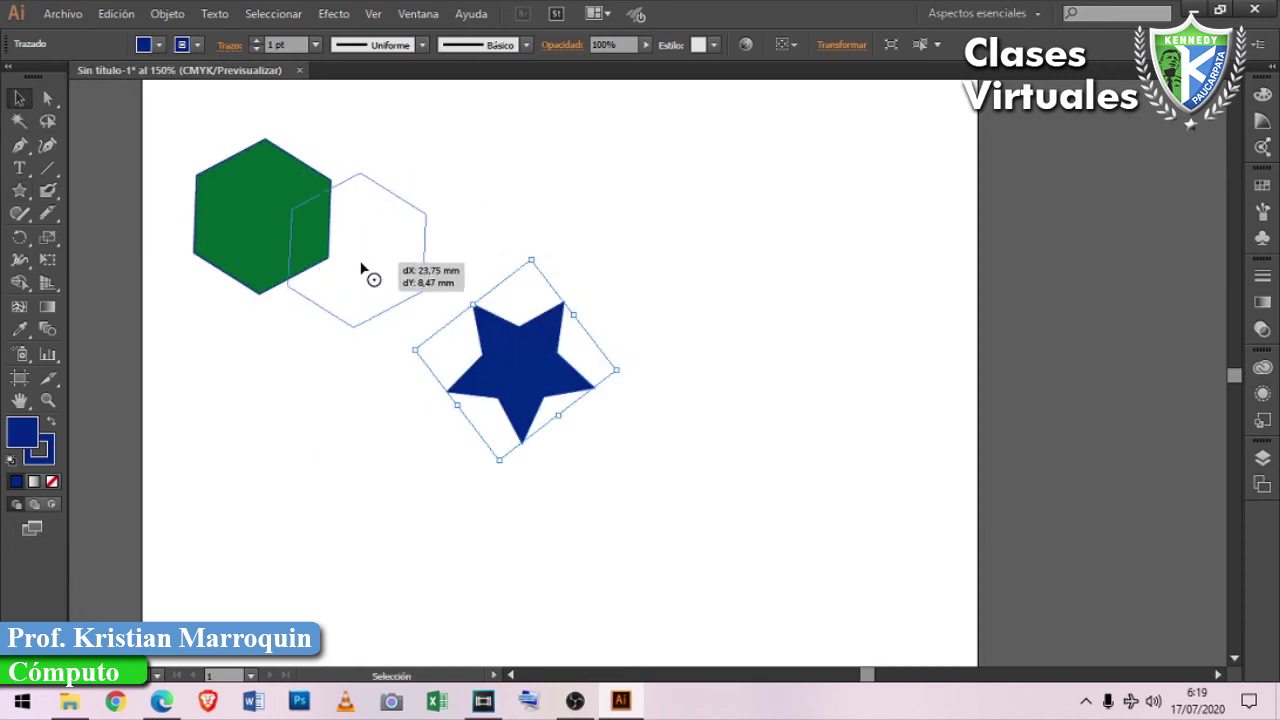
left_click(499, 348)
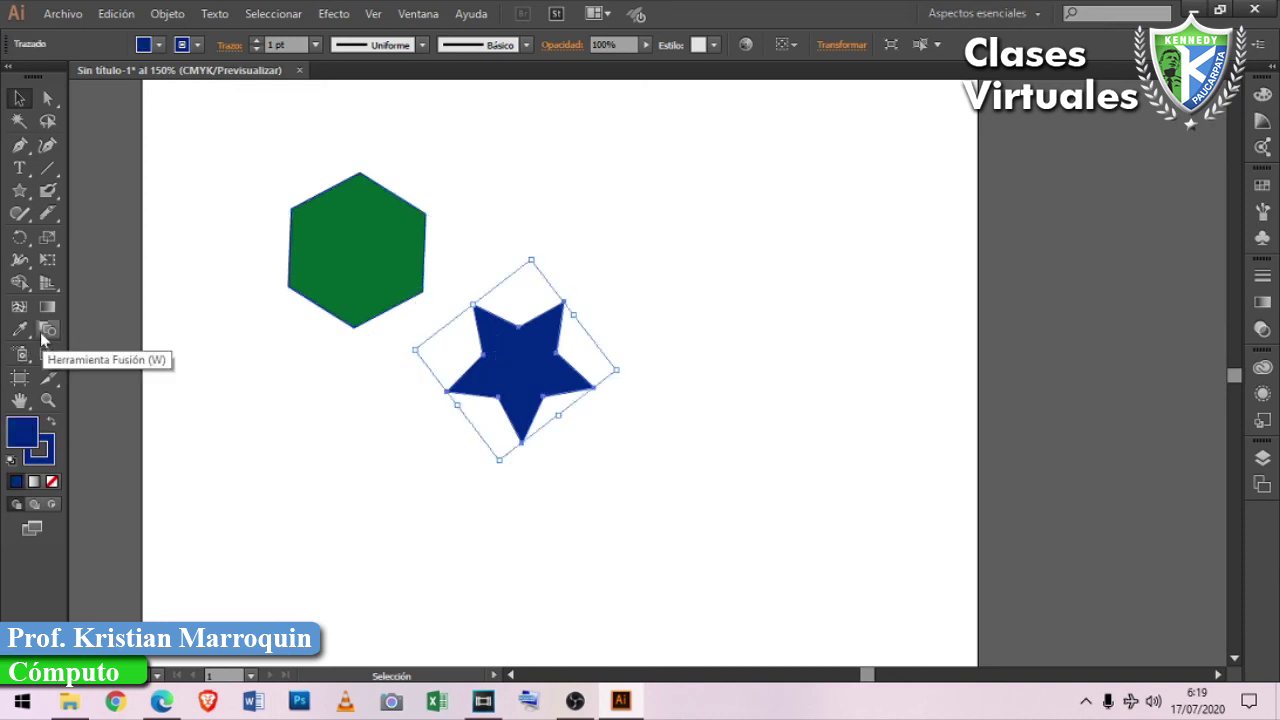
Open the Blend Options dialog from the Object > Blend menu.
left_click(125, 13)
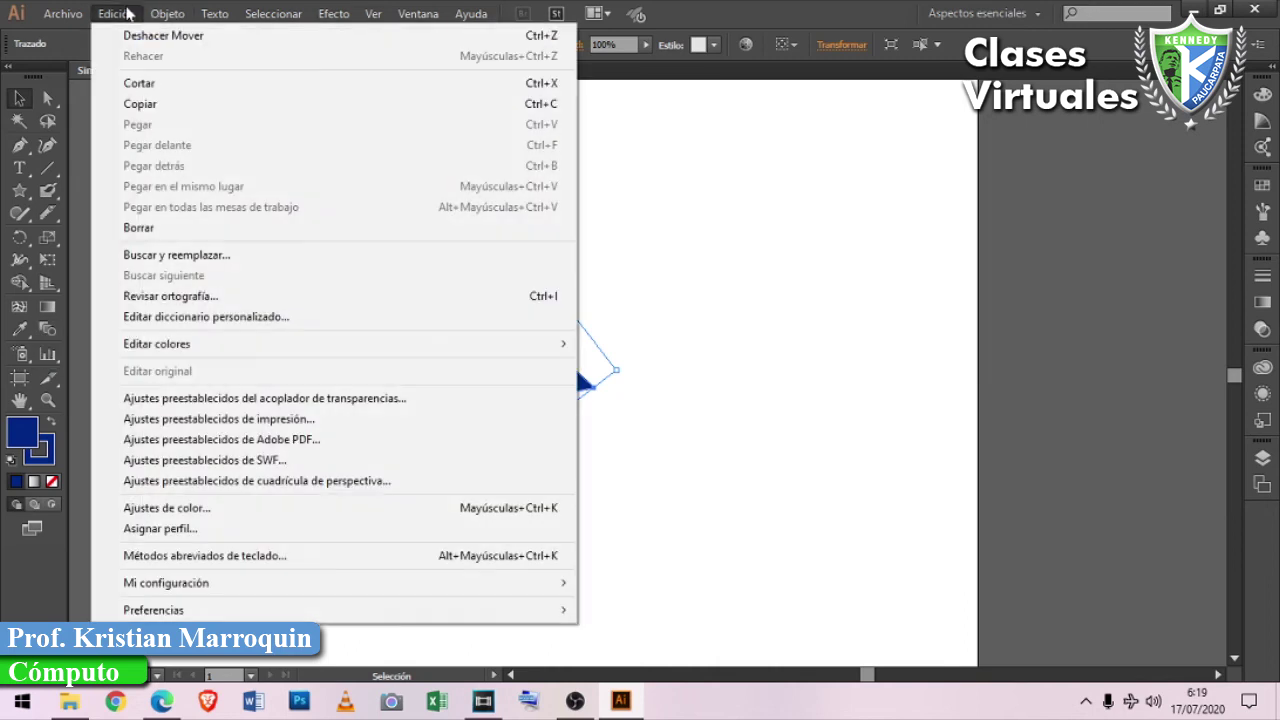
left_click(130, 13)
mouse_move(167, 13)
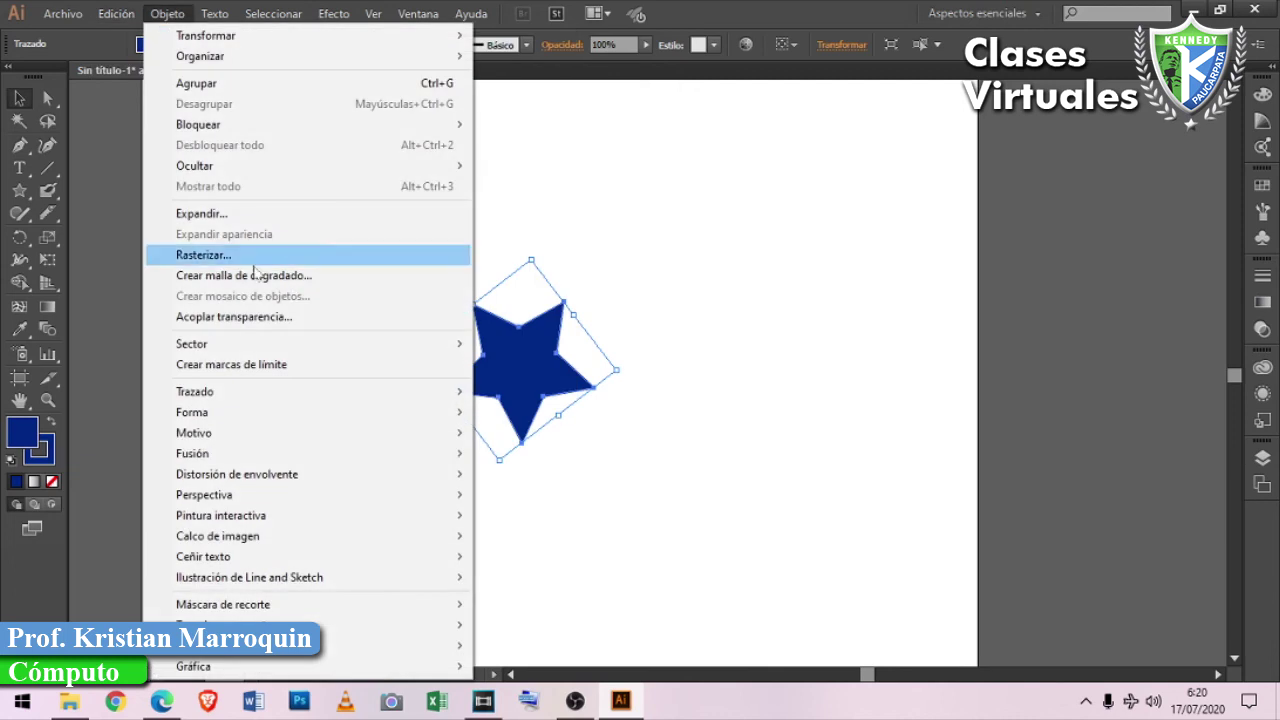
mouse_move(300, 453)
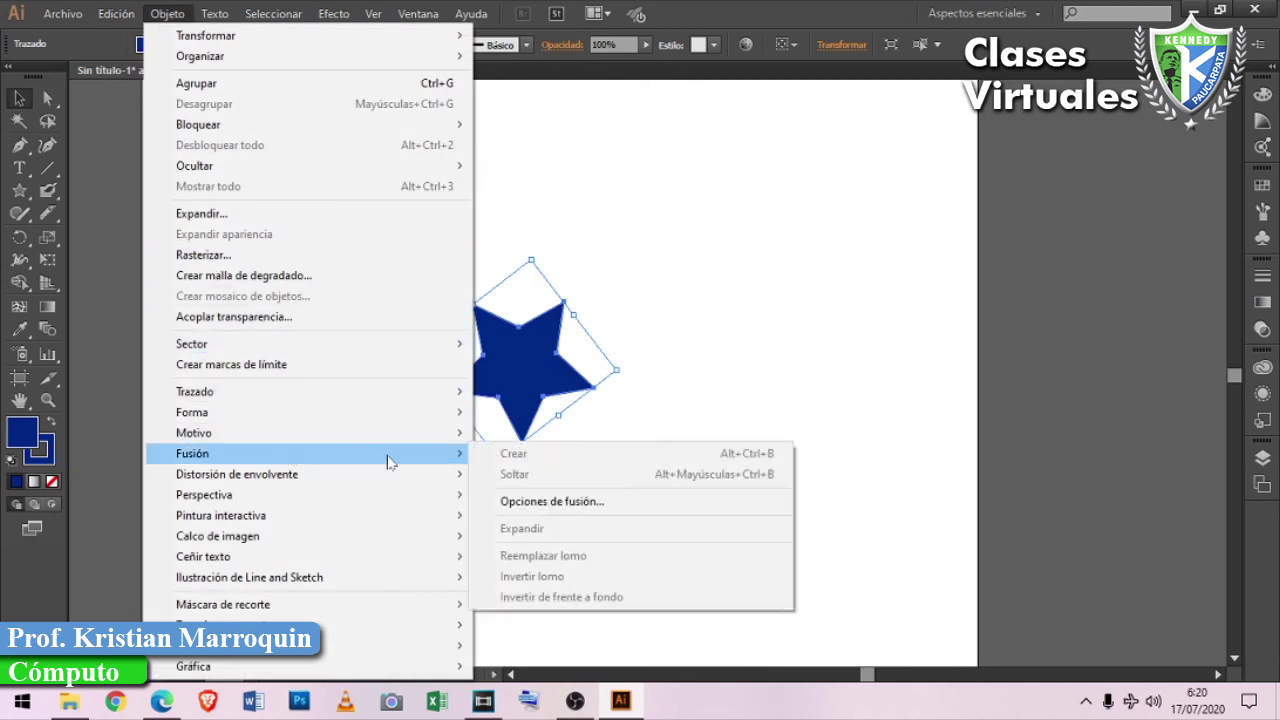
left_click(543, 503)
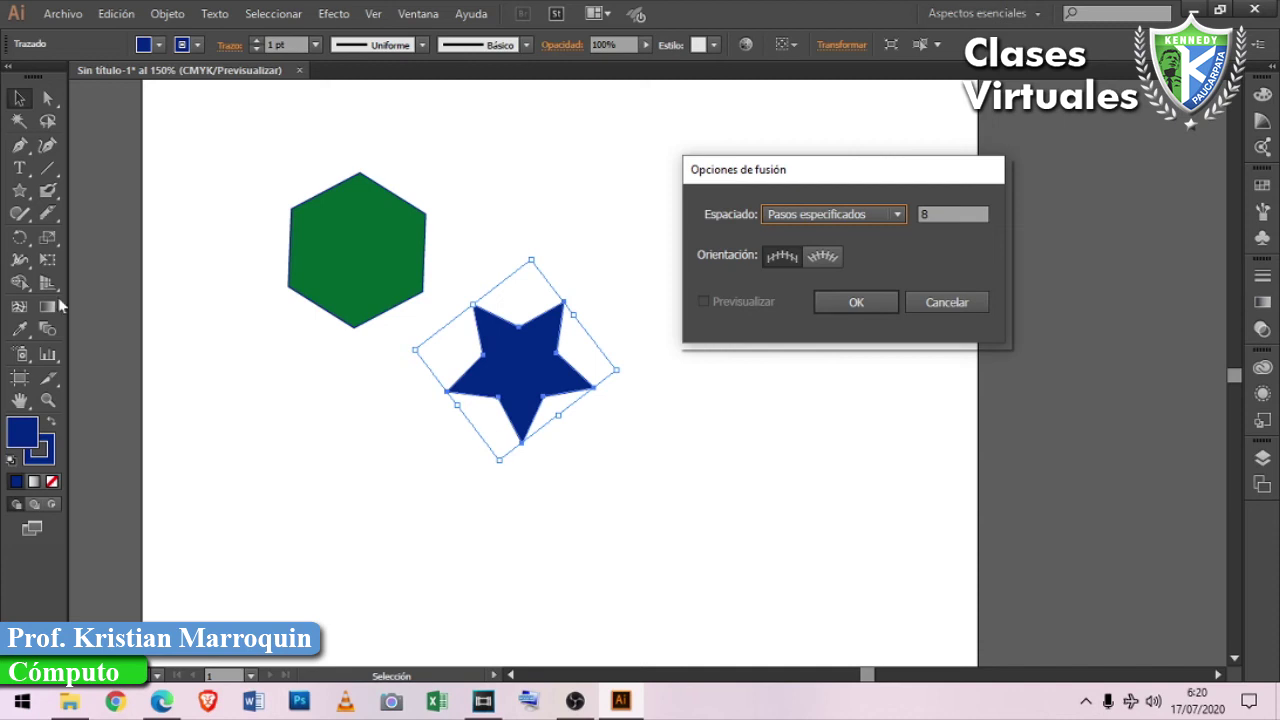
Set blend spacing to 8 Specified Steps with Align to Page orientation and confirm.
left_click(897, 216)
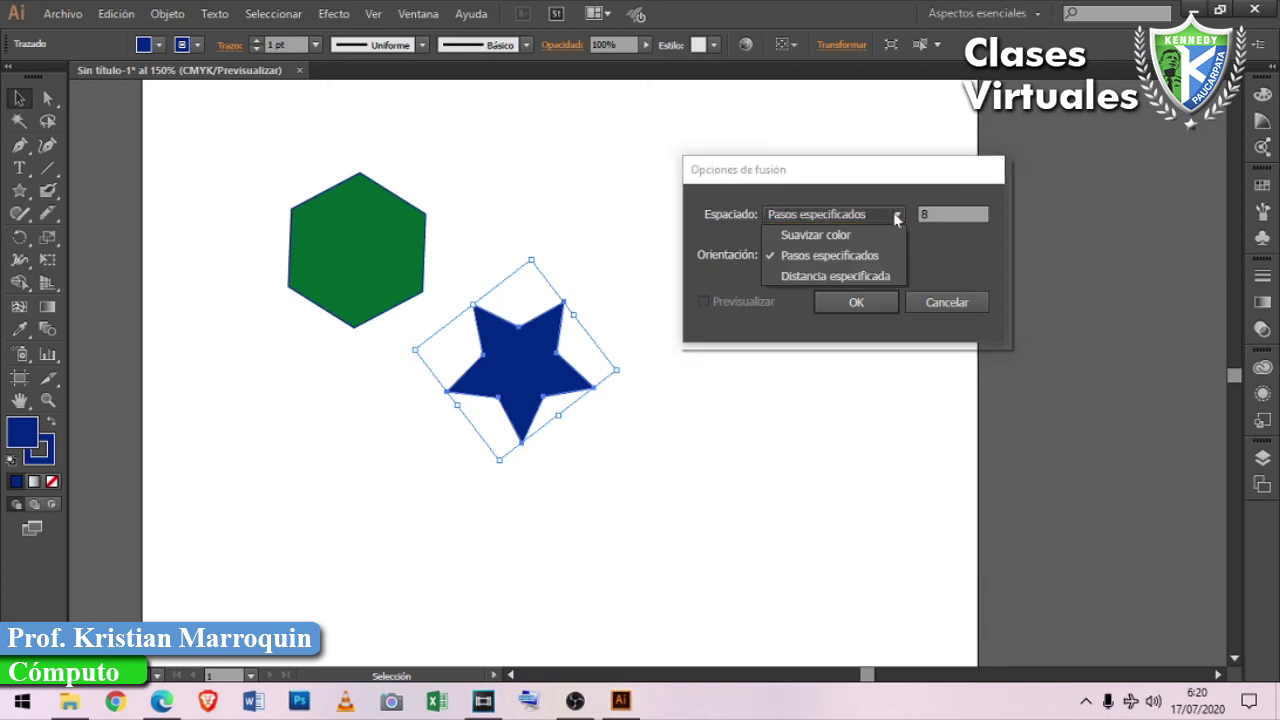
left_click(868, 235)
left_click(897, 216)
left_click(870, 255)
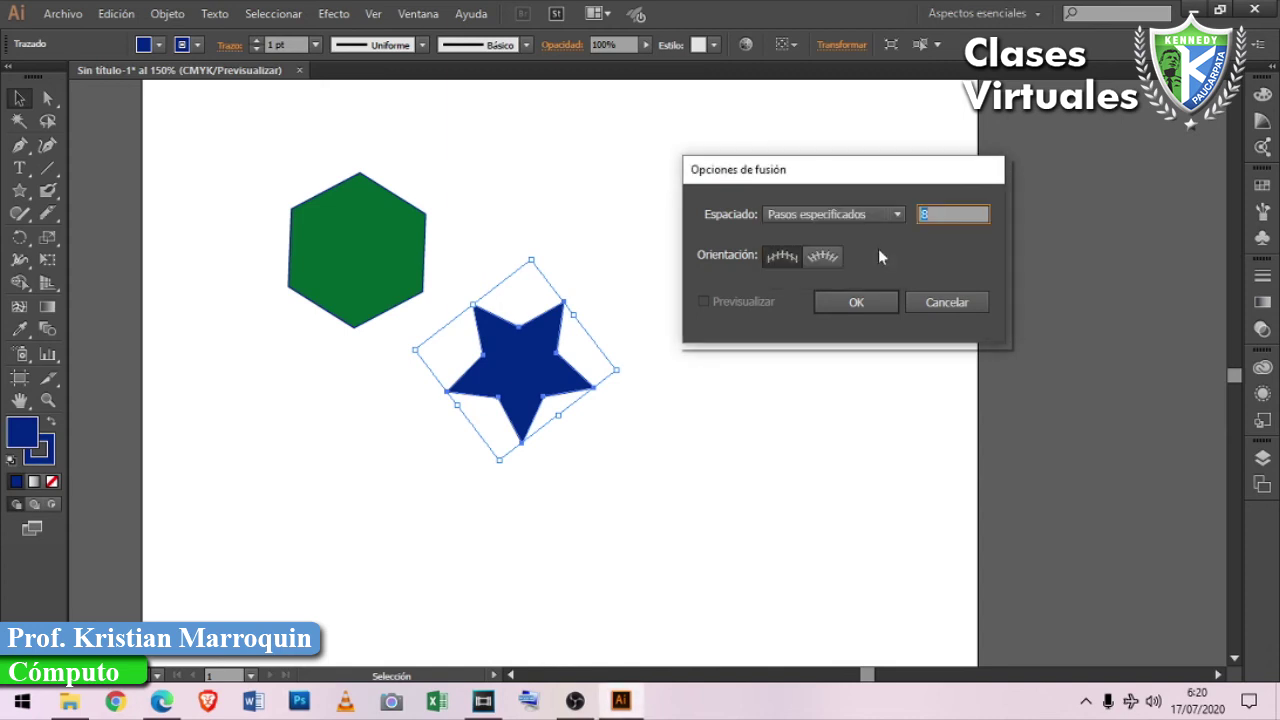
left_click(897, 216)
left_click(870, 276)
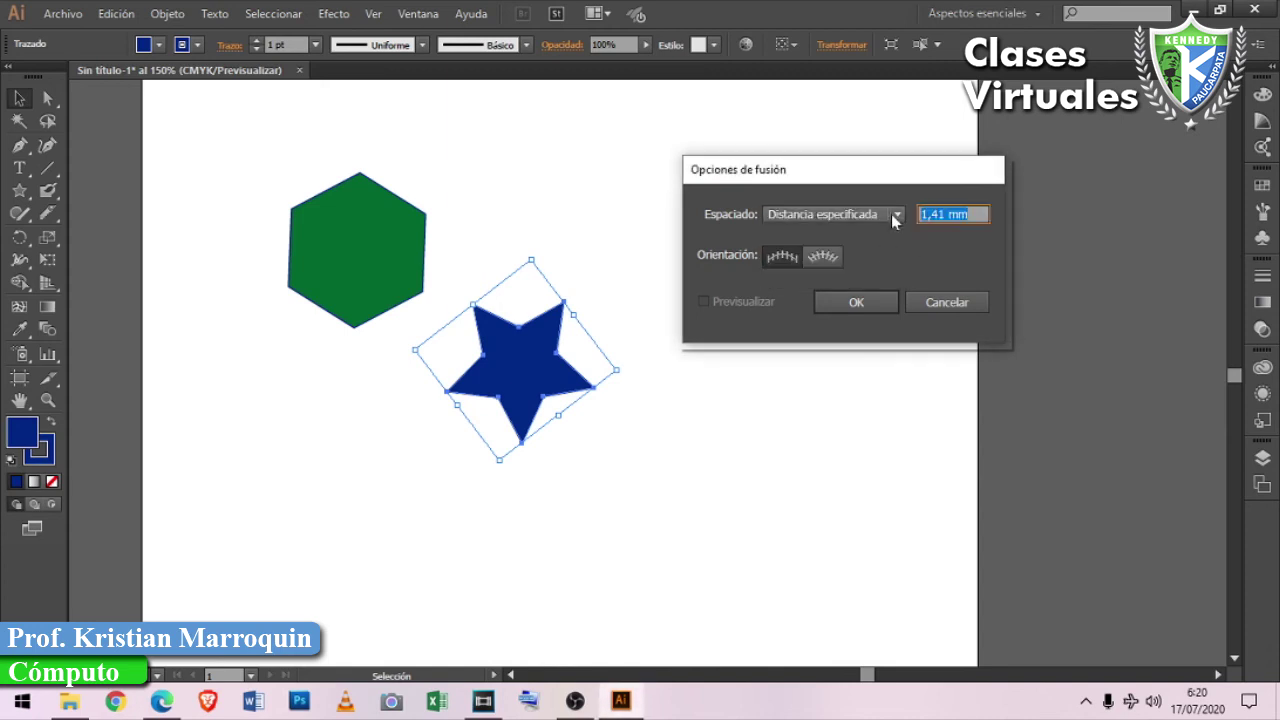
left_click(897, 216)
left_click(865, 249)
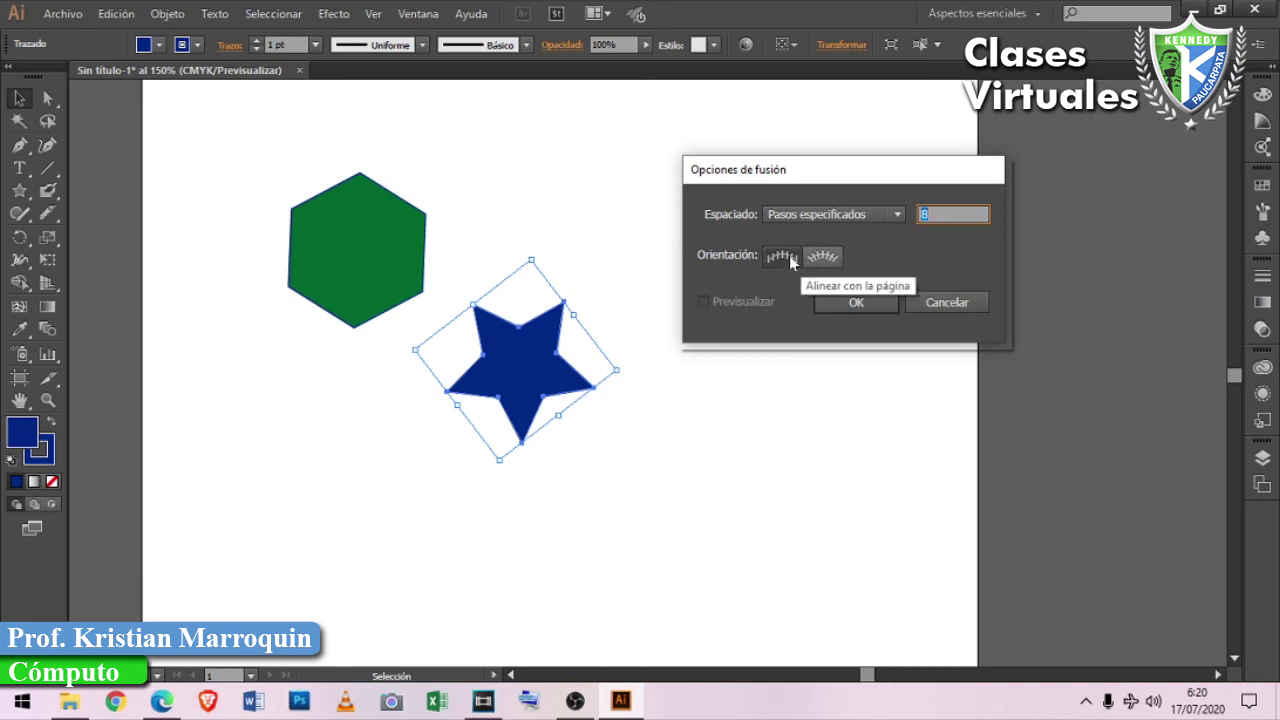
left_click(818, 260)
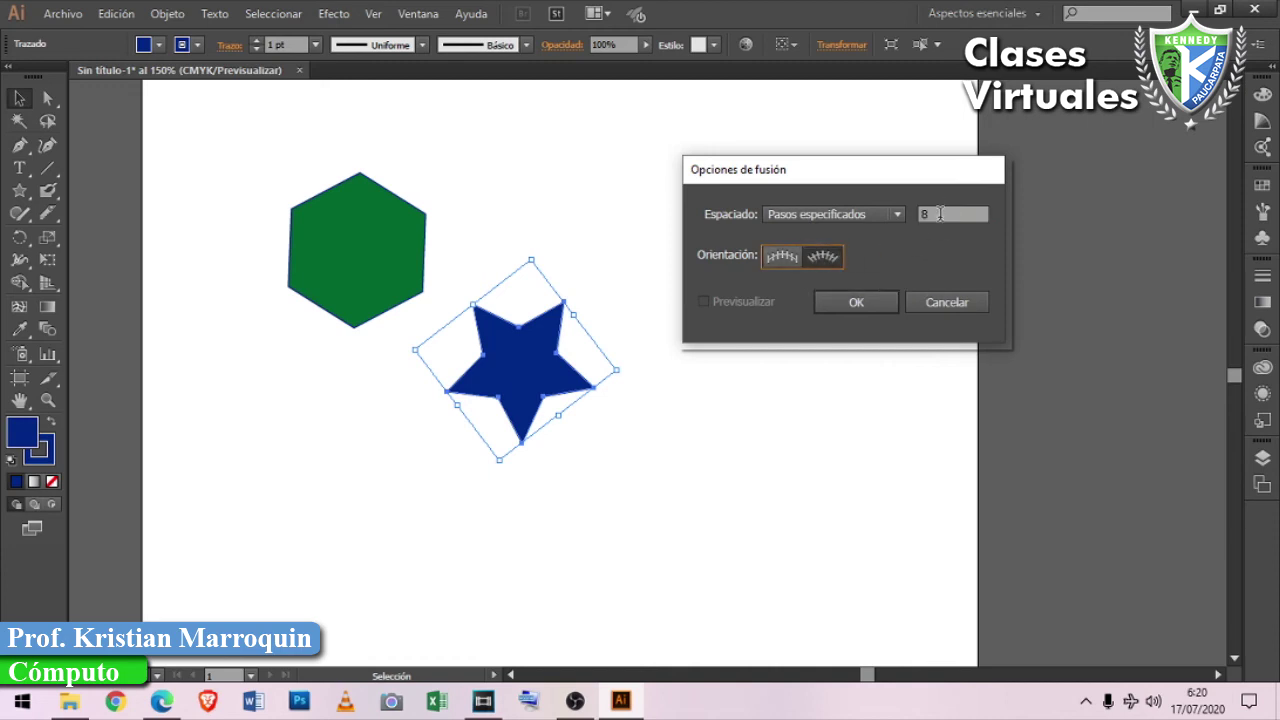
left_click(866, 302)
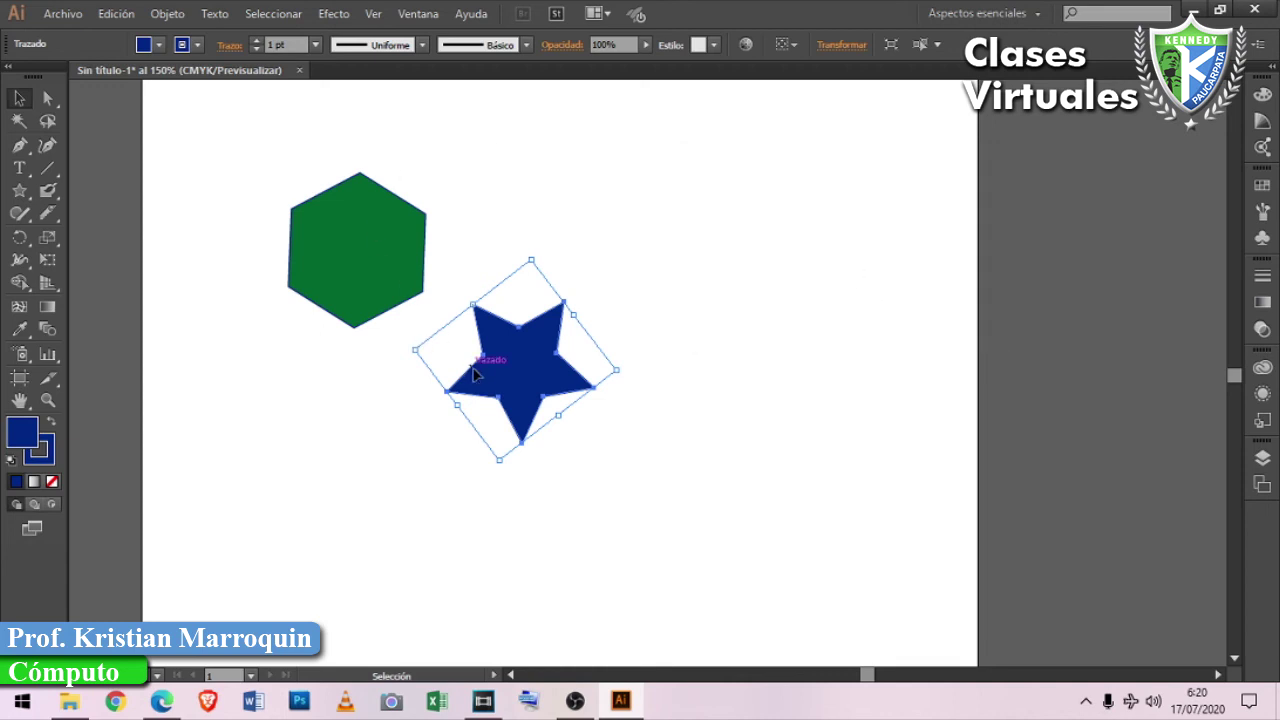
Blend the green hexagon into the blue star with the Blend tool.
left_click(48, 332)
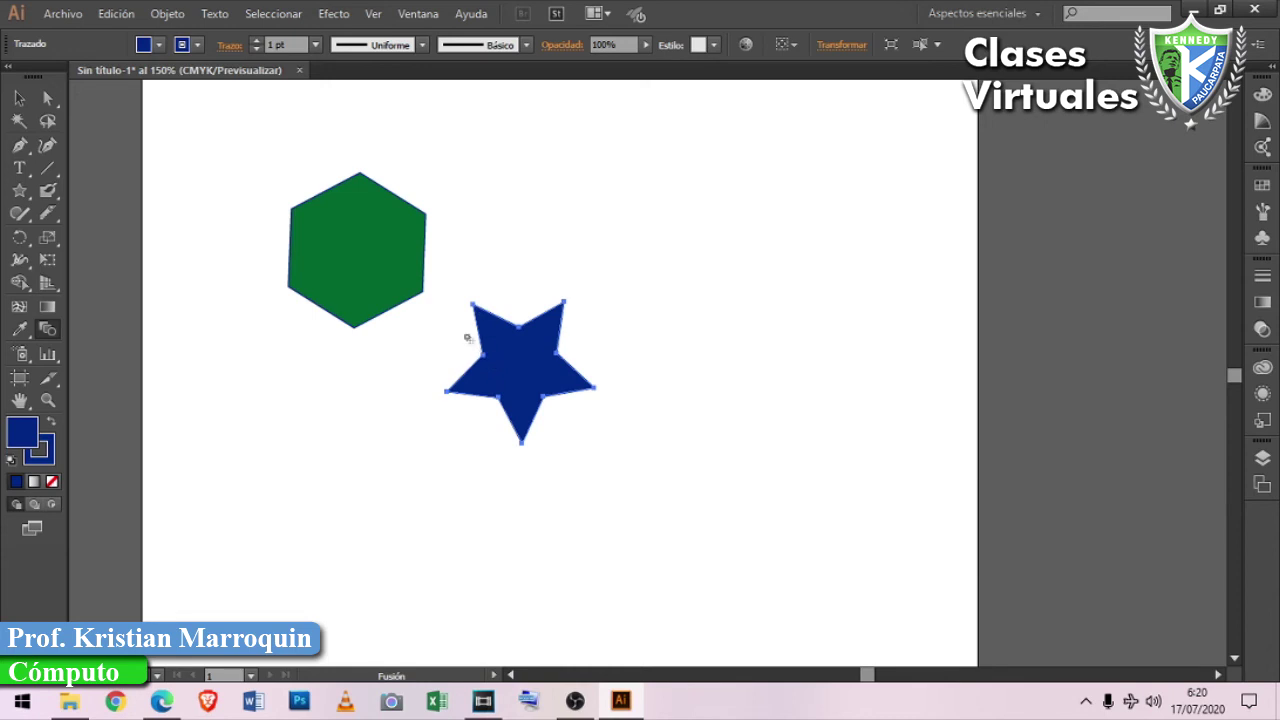
left_click(425, 292)
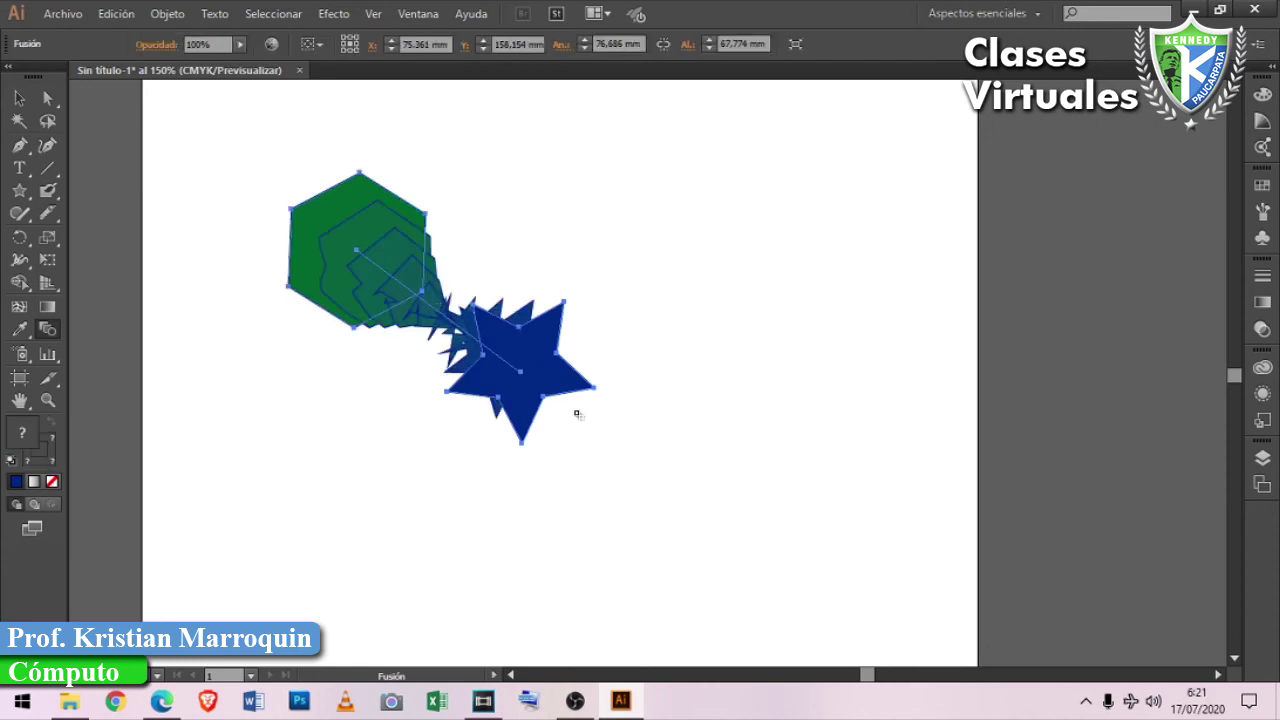
Undo the existing hexagon-to-star blend to separate the shapes again.
key("v")
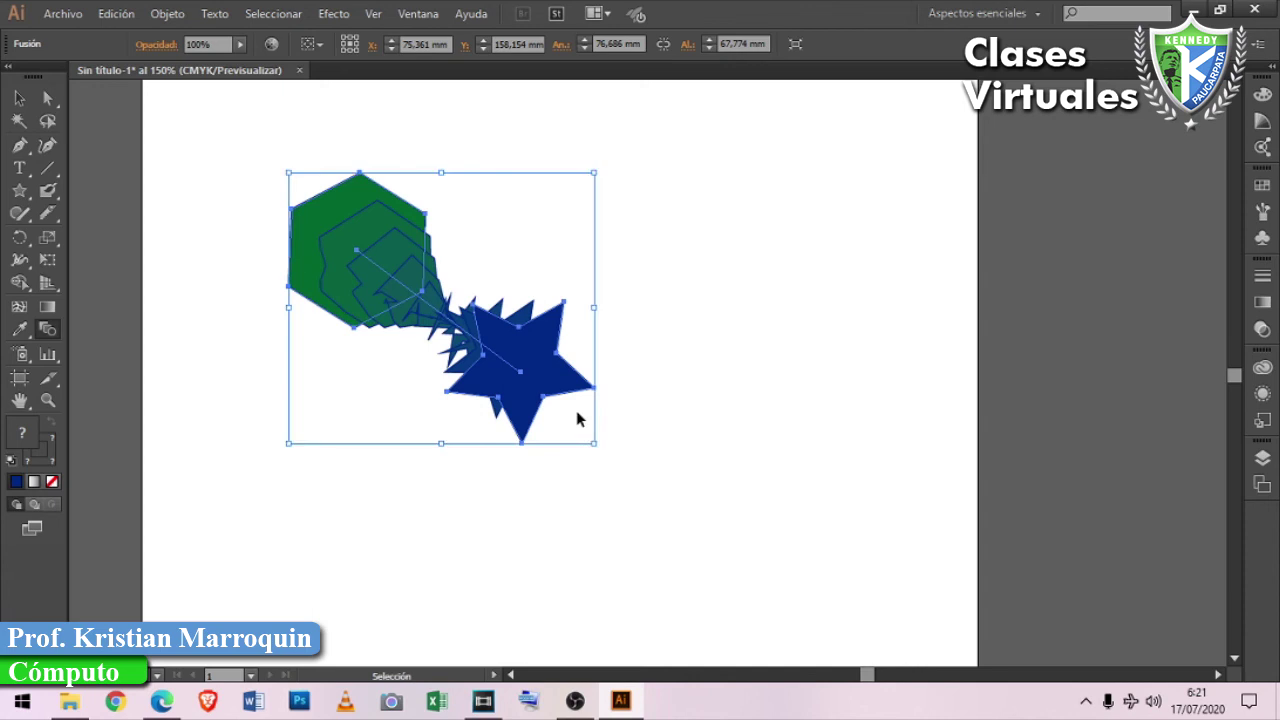
key("ctrl+z")
left_click(247, 206)
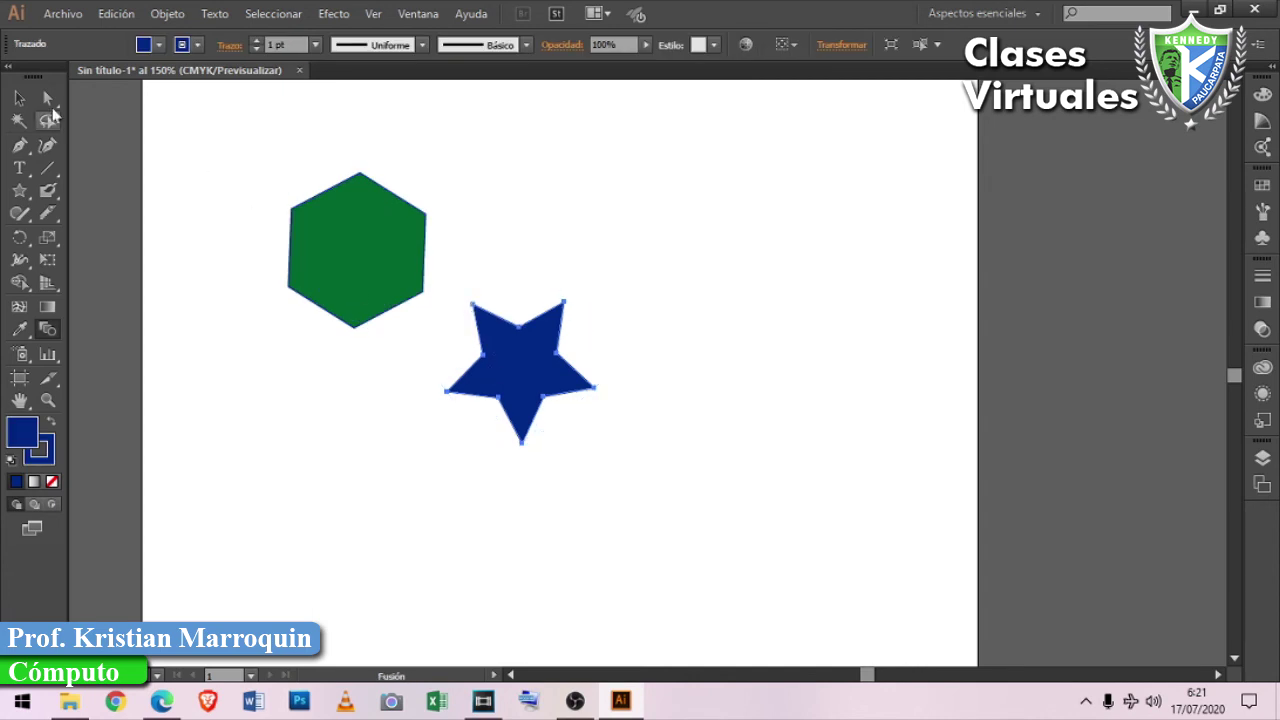
key("ctrl+z")
Select the hexagon, star and spiral together, blend them again, and deselect.
left_click_drag(247, 139, 706, 495)
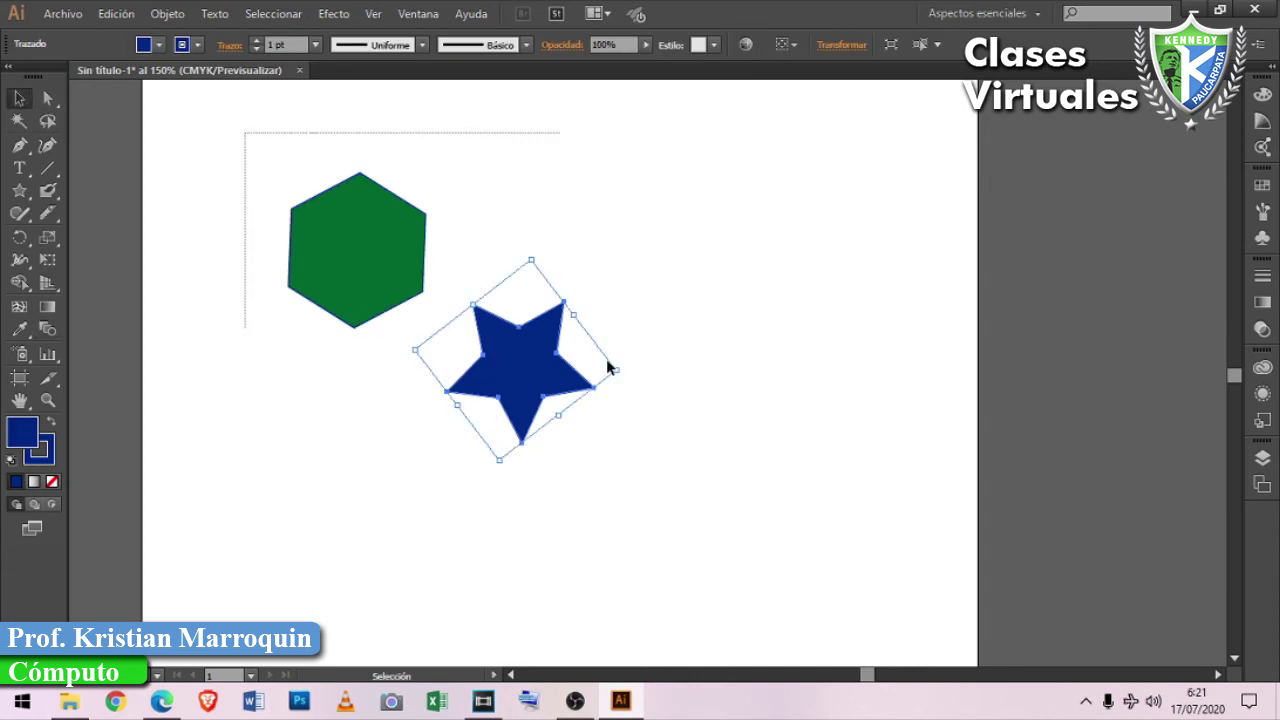
left_click(47, 329)
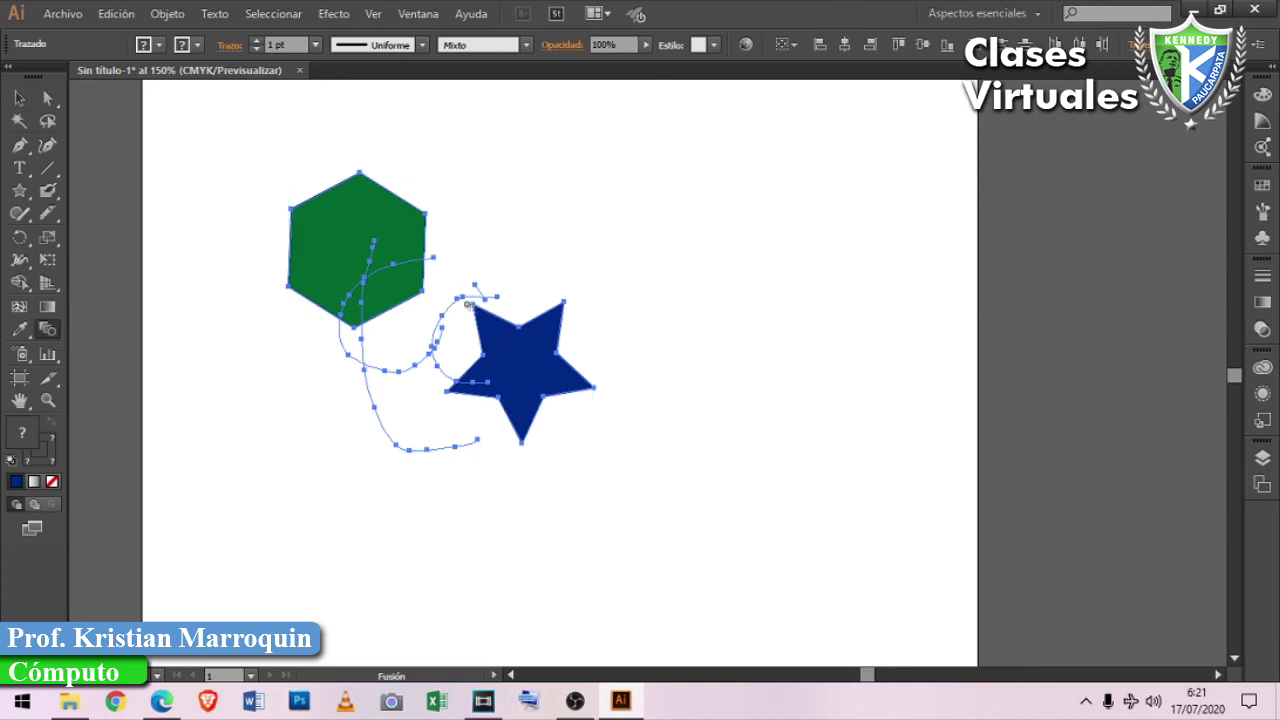
left_click(304, 222)
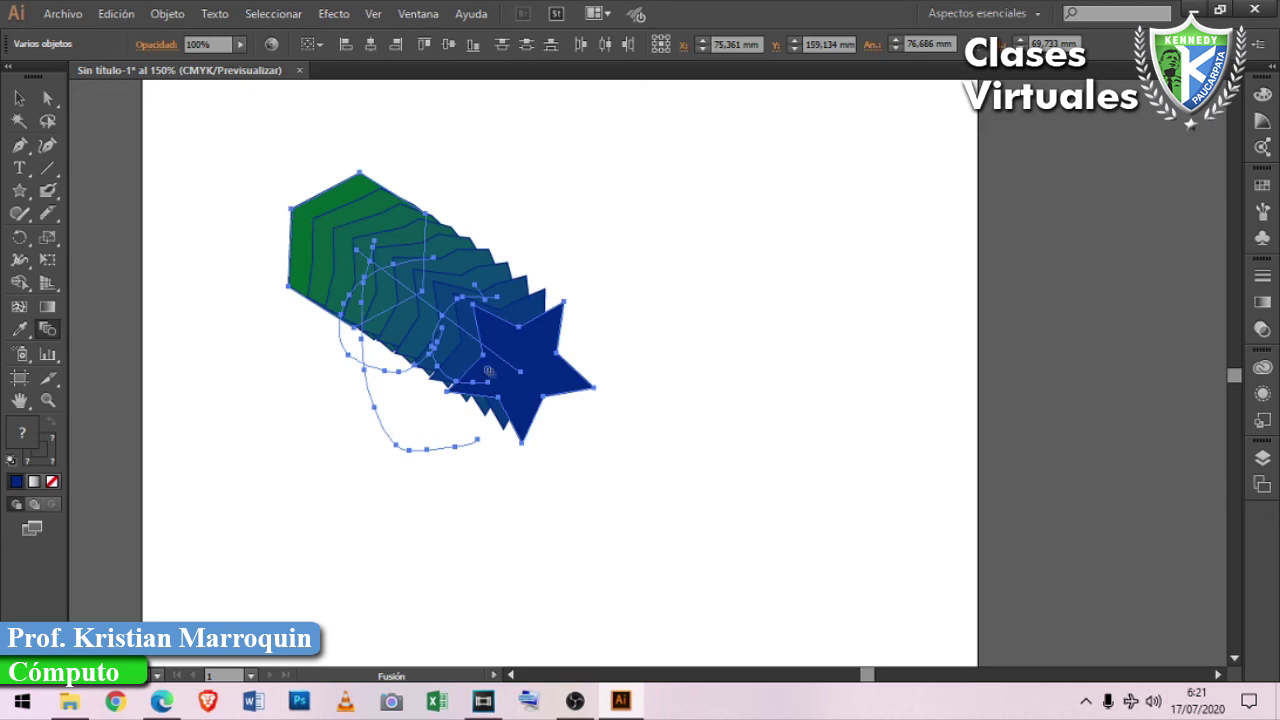
left_click(19, 98)
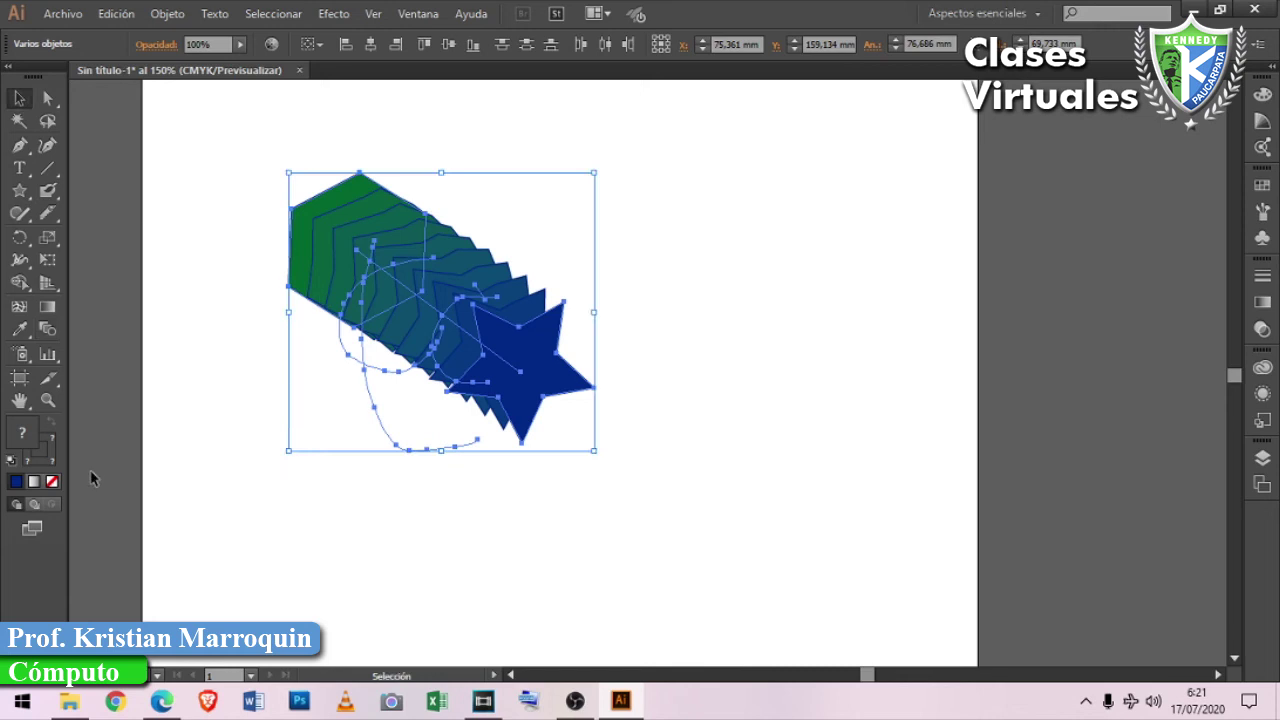
left_click(269, 147)
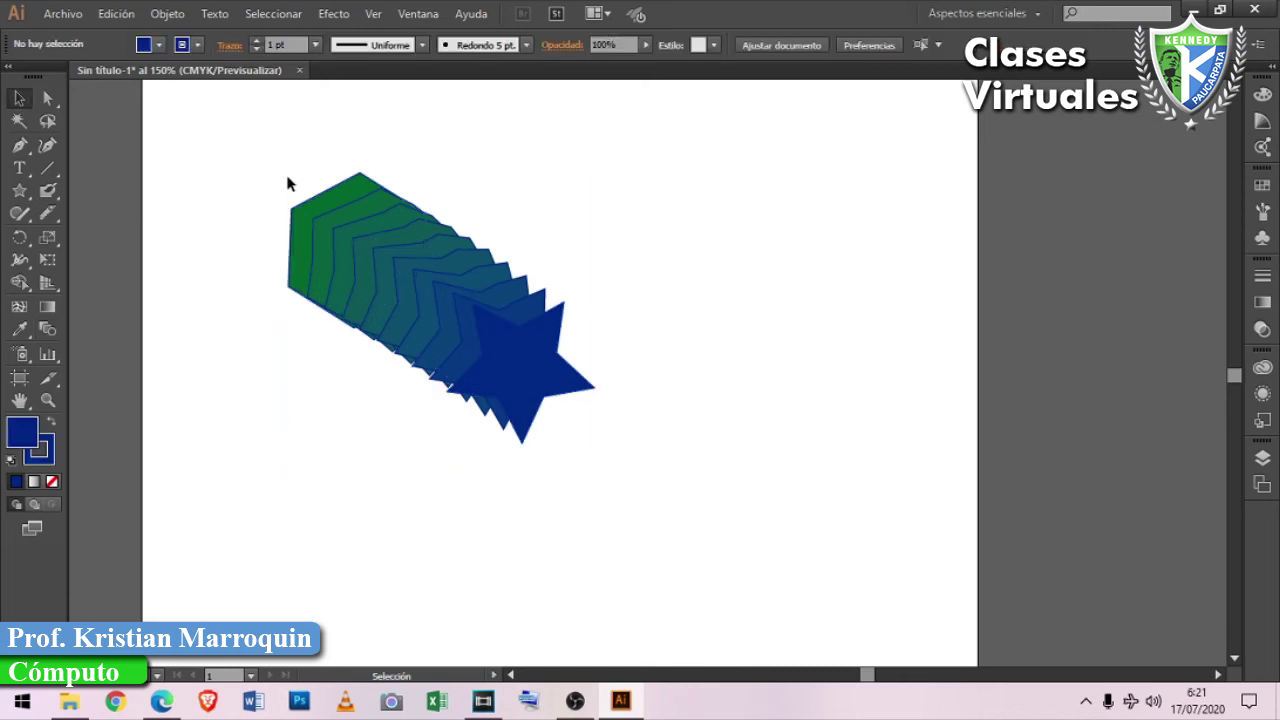
Send the blend to the back, behind the white spiral stroke.
left_click(509, 370)
right_click(510, 370)
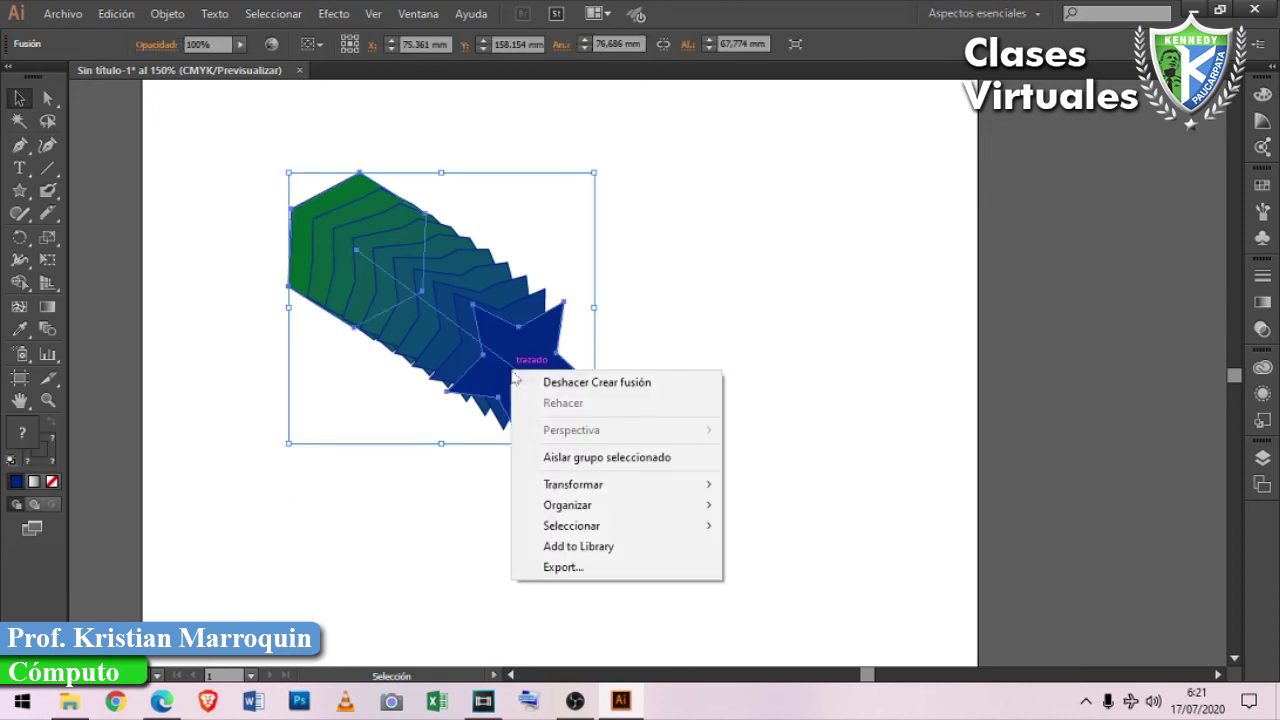
mouse_move(567, 505)
left_click(790, 566)
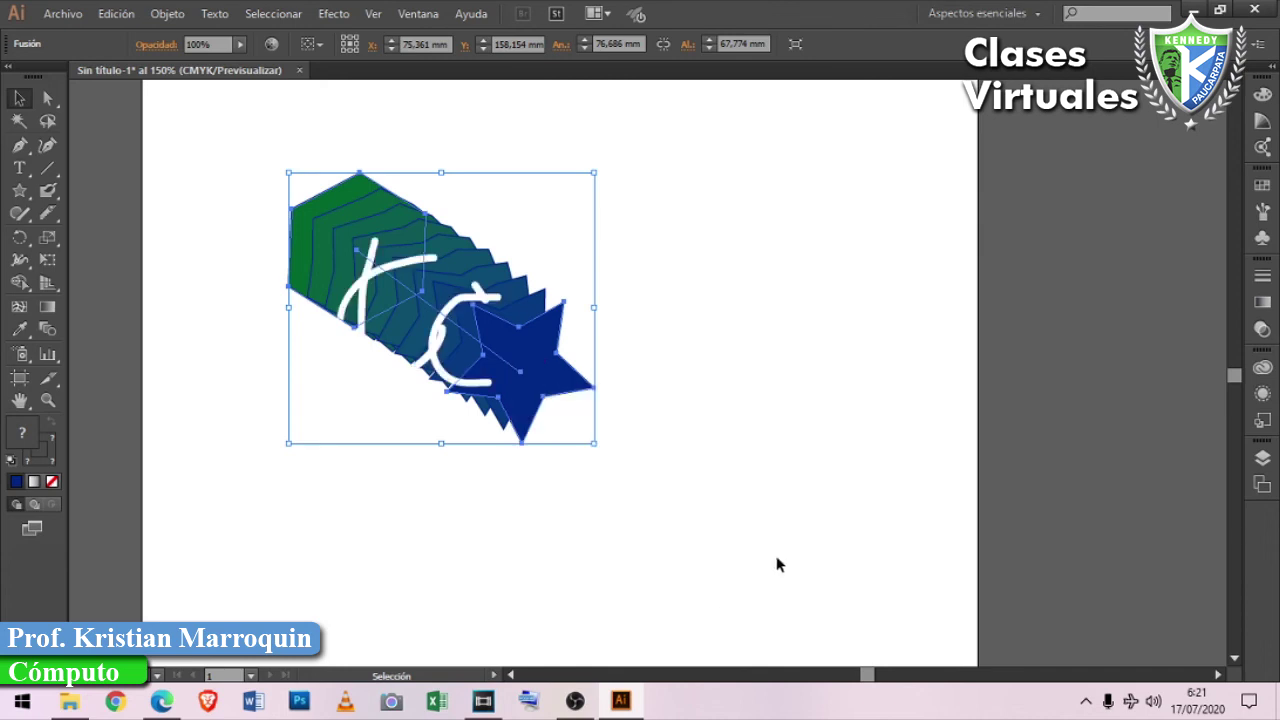
left_click(143, 140)
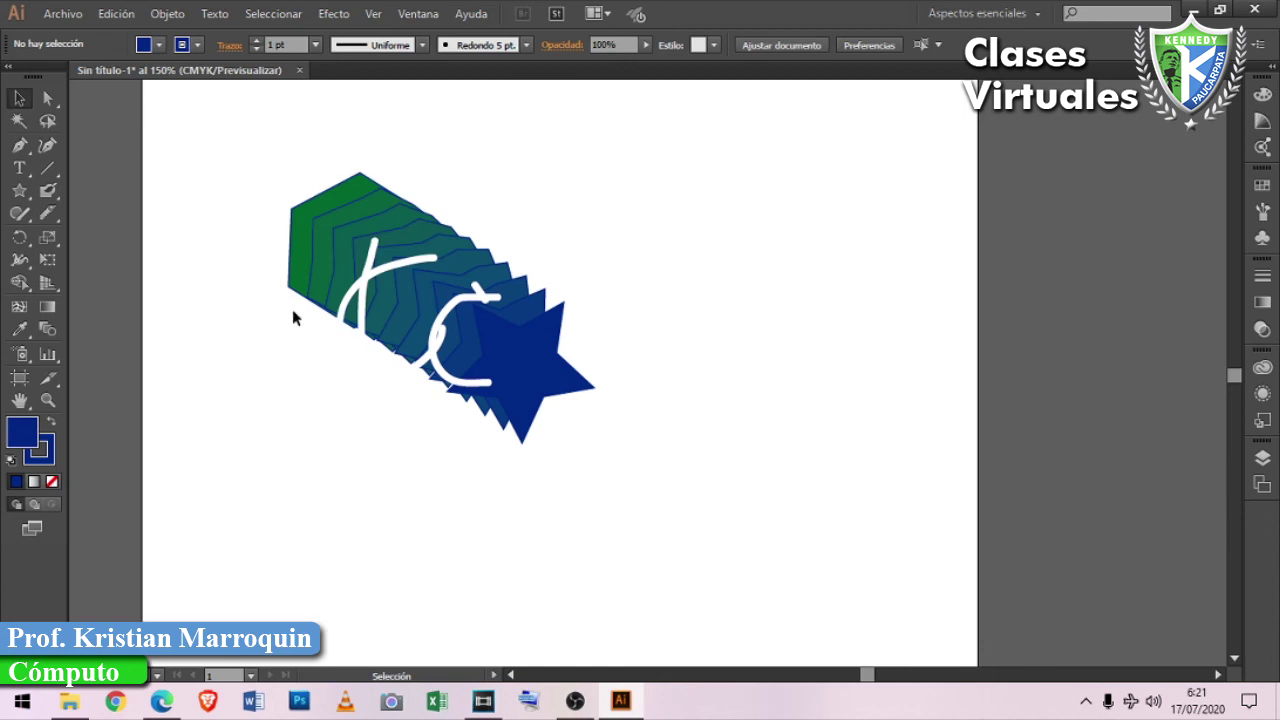
Marquee-select all the artwork on the artboard and delete it.
left_click(22, 100)
left_click_drag(250, 139, 700, 480)
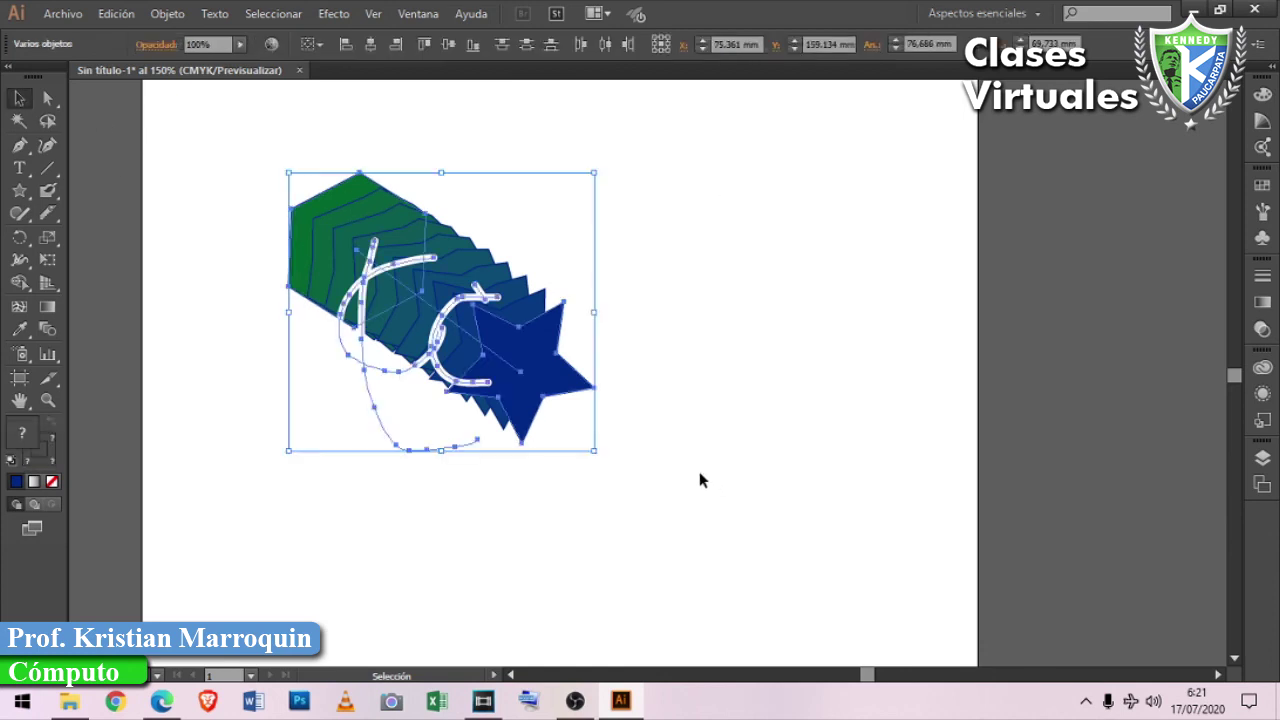
key("Delete")
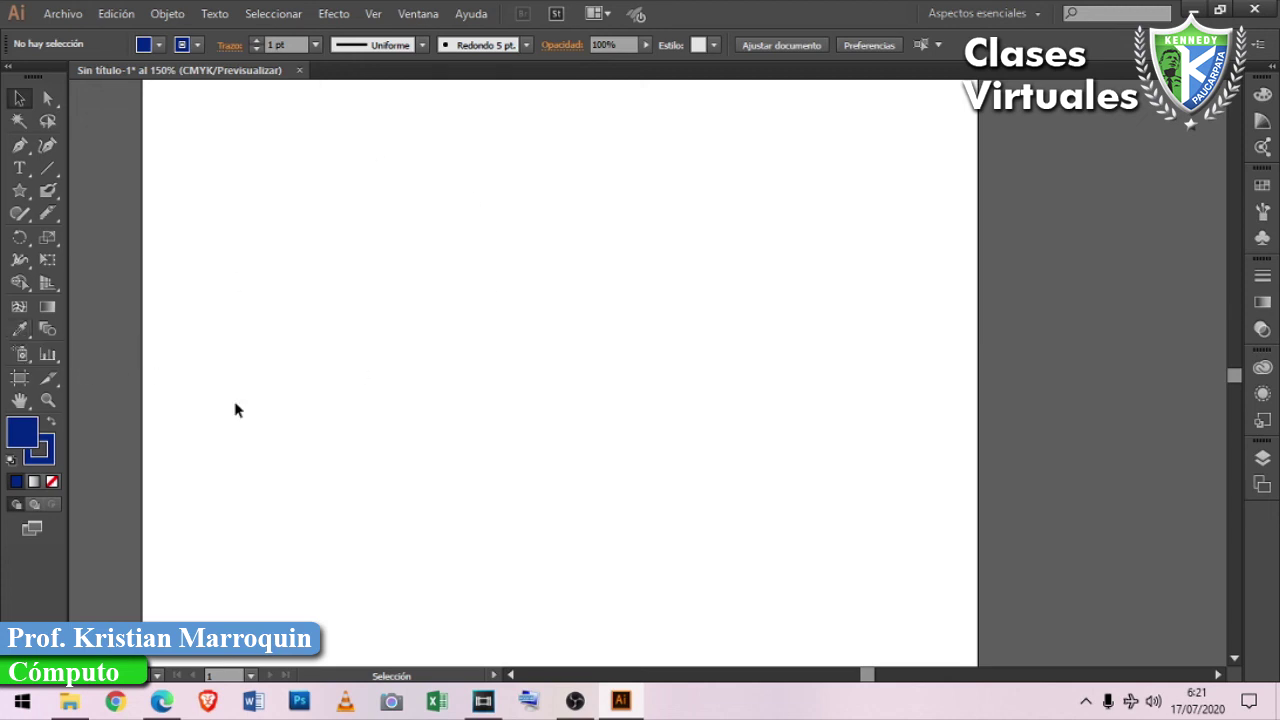
Place the t-shirt photo CI-01-1000x1000 from the Imágenes > imagenes variadas folder.
left_click(62, 14)
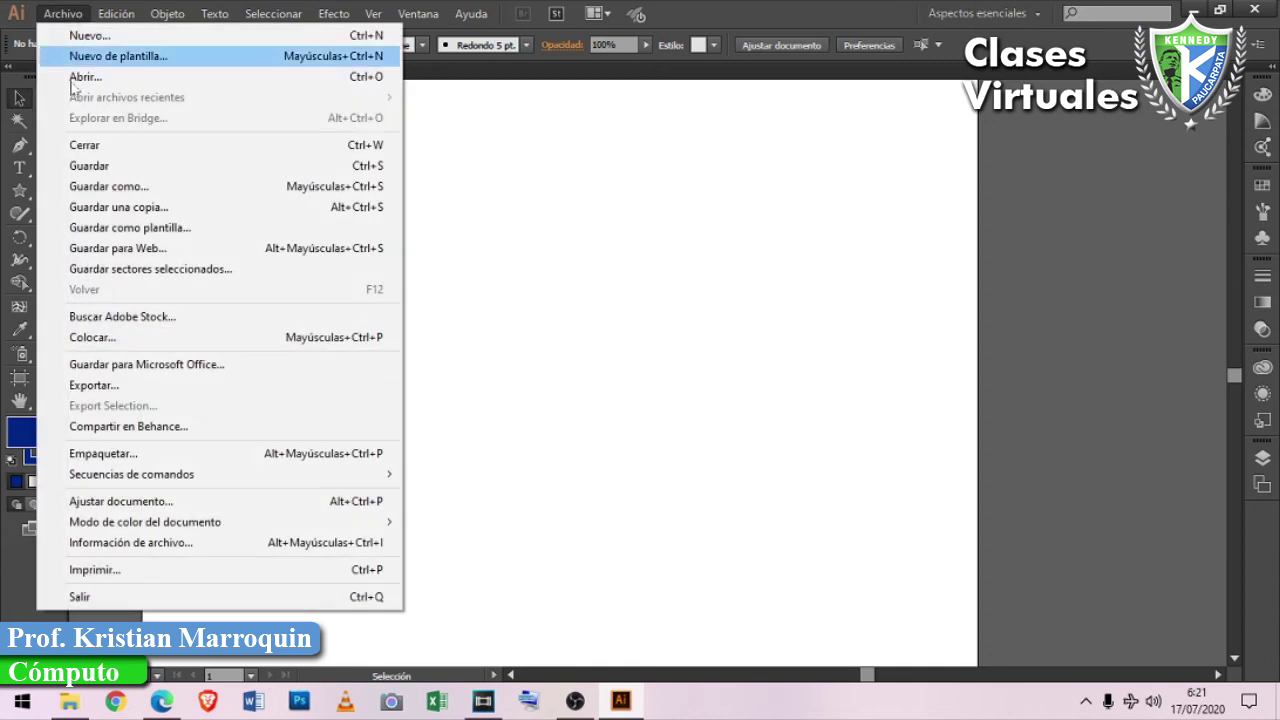
left_click(165, 340)
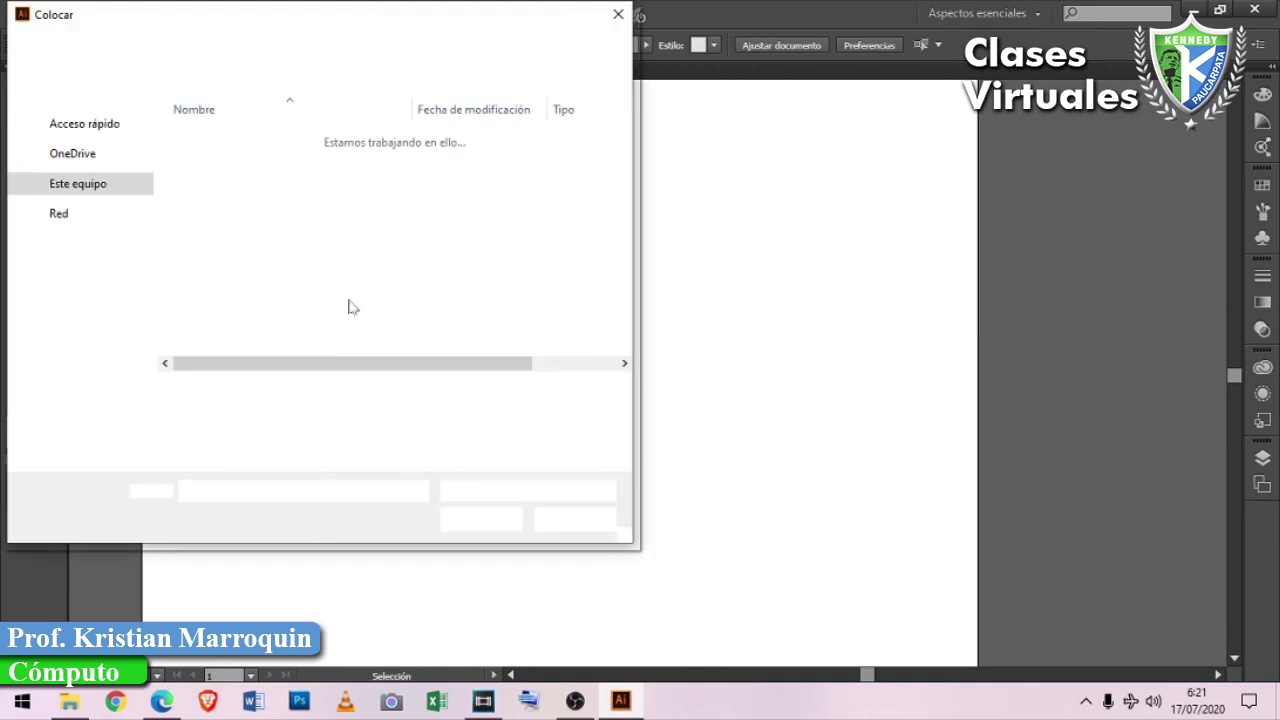
left_click(86, 238)
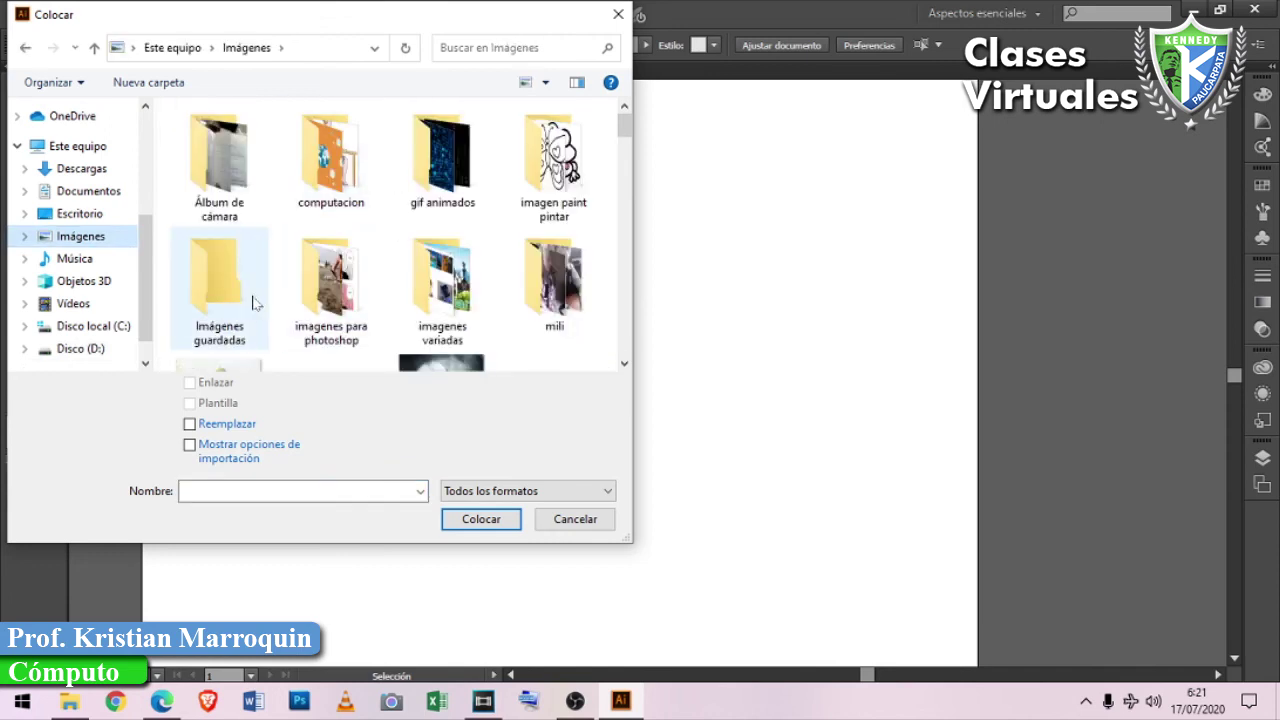
double_click(420, 292)
scroll(418, 288, "down", 3)
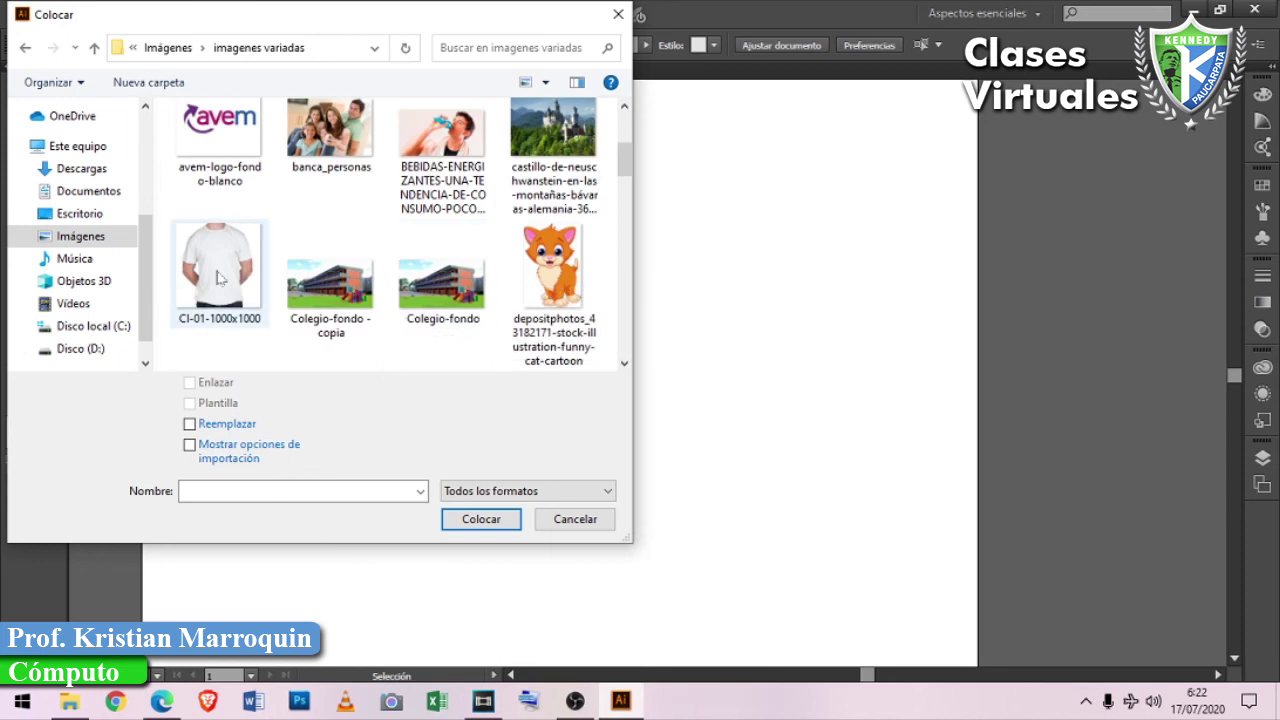
key("Escape")
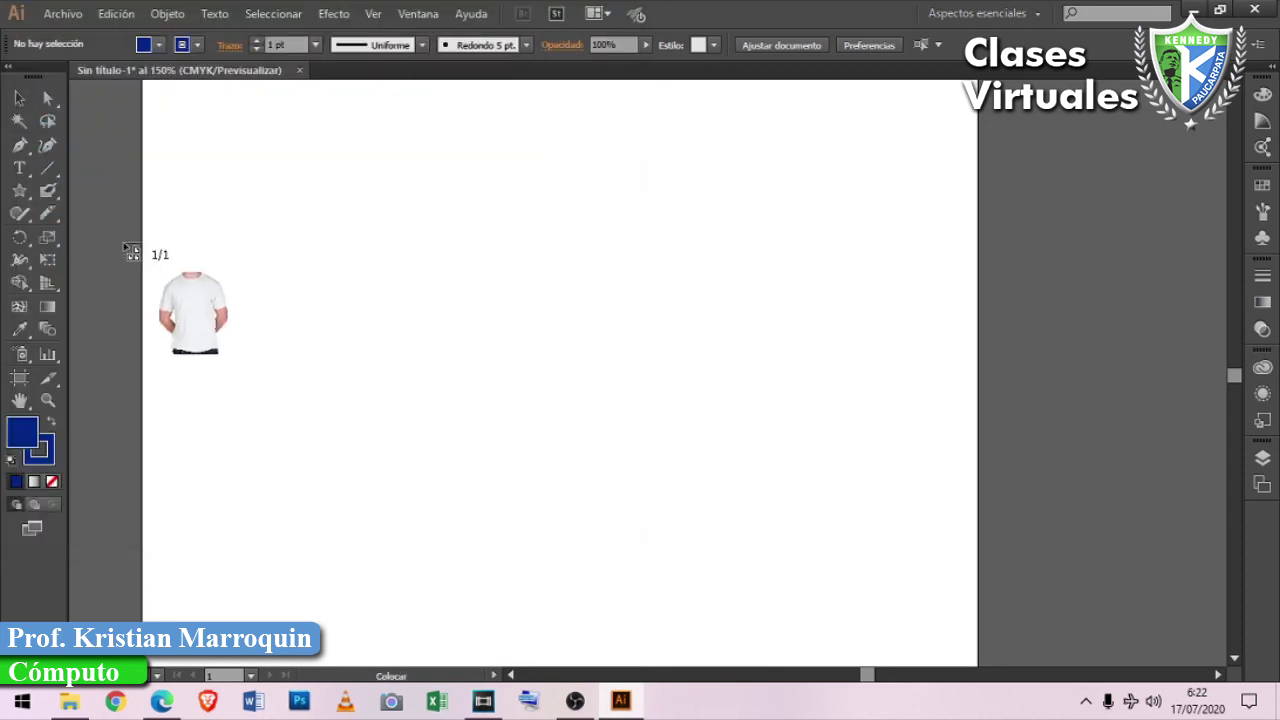
Drop the t-shirt photo as a large square and move it right and down toward centre.
mouse_move(246, 186)
left_mouse_down()
mouse_move(742, 516)
mouse_move(726, 537)
left_mouse_up()
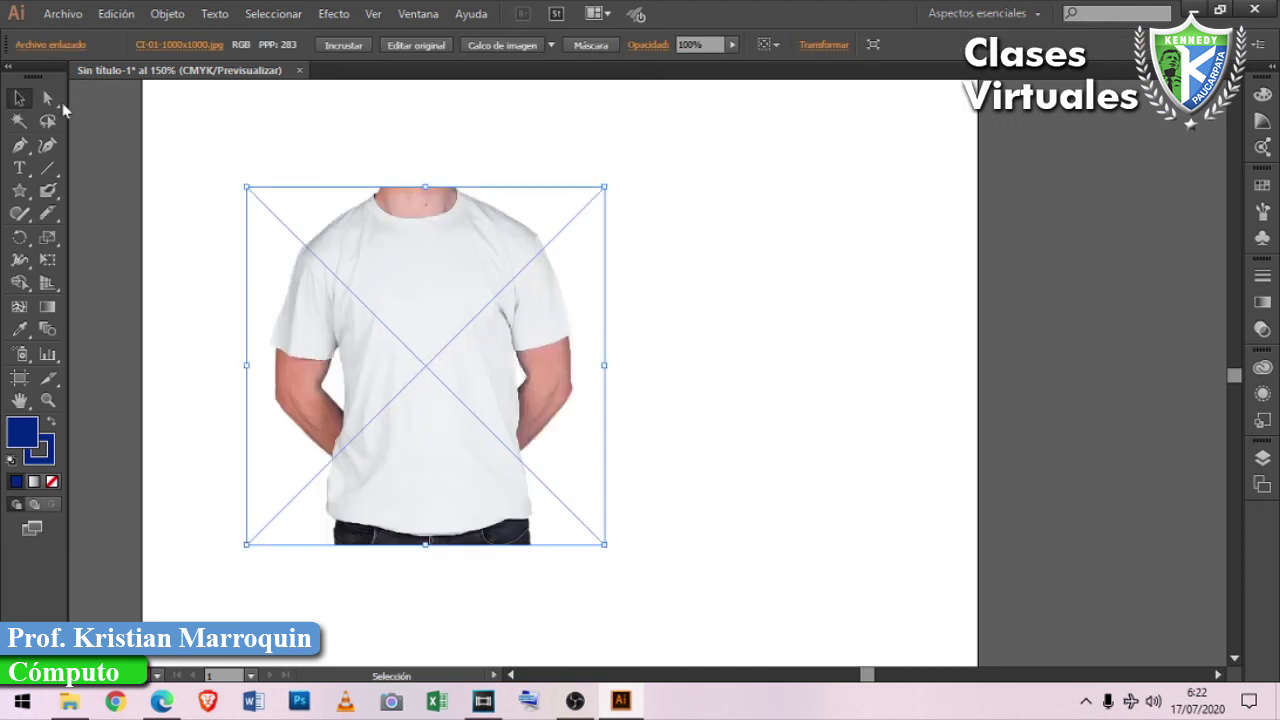
left_click(20, 146)
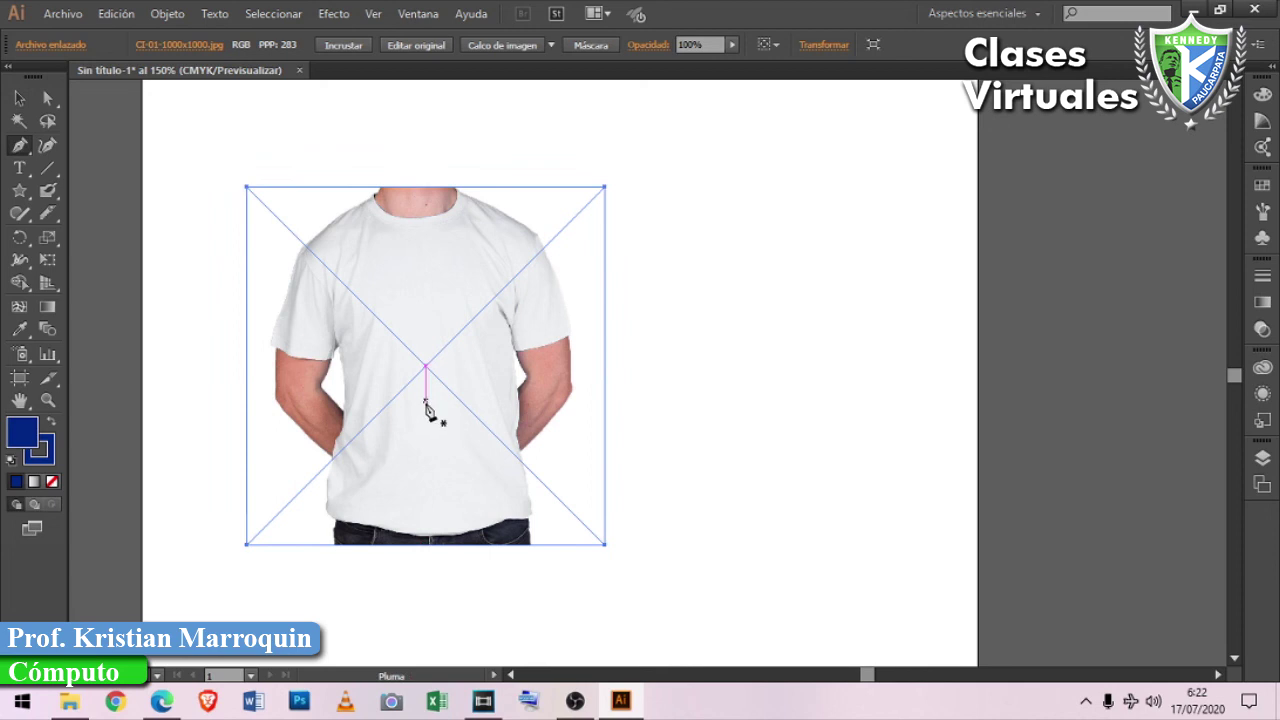
left_click(19, 98)
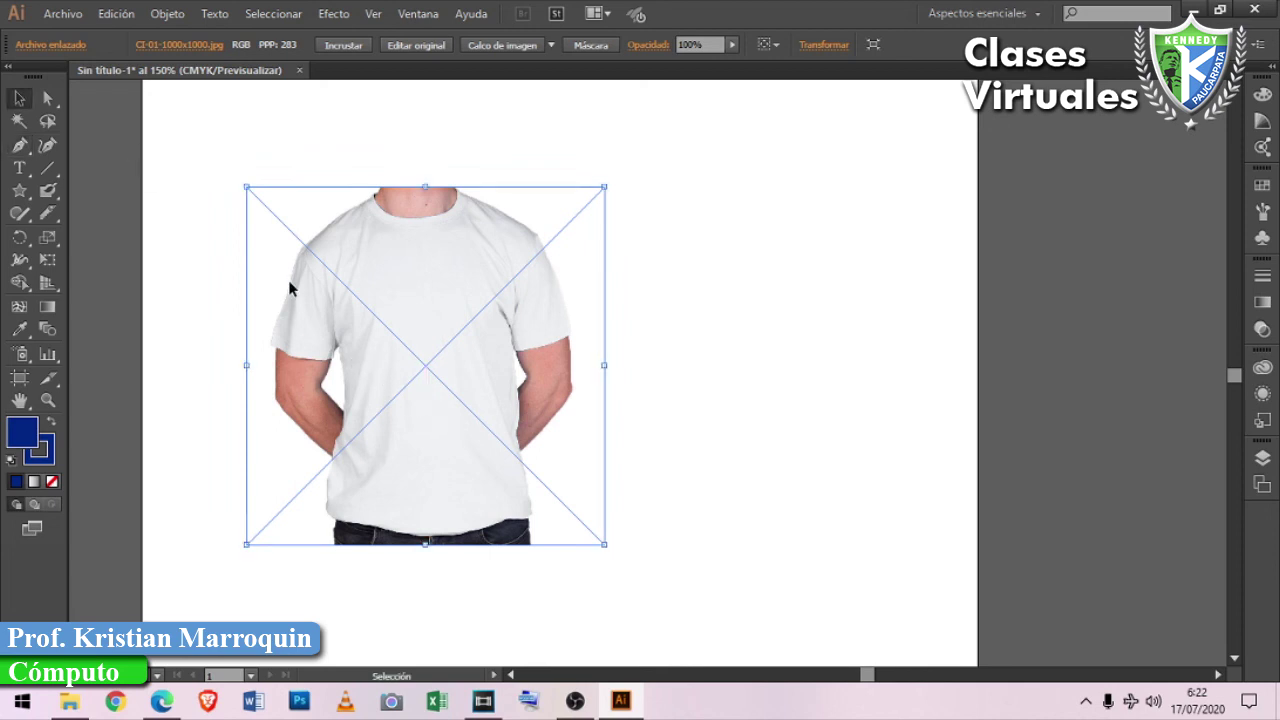
key("Return")
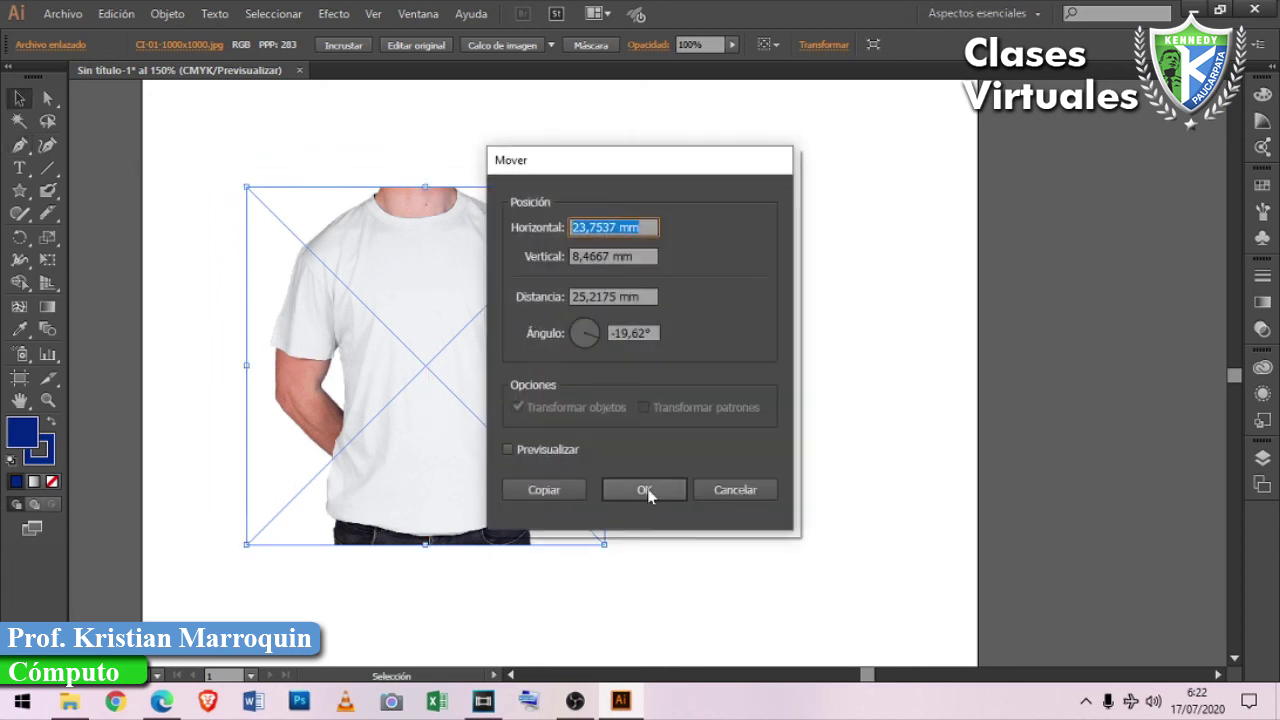
left_click(644, 490)
left_click(20, 146)
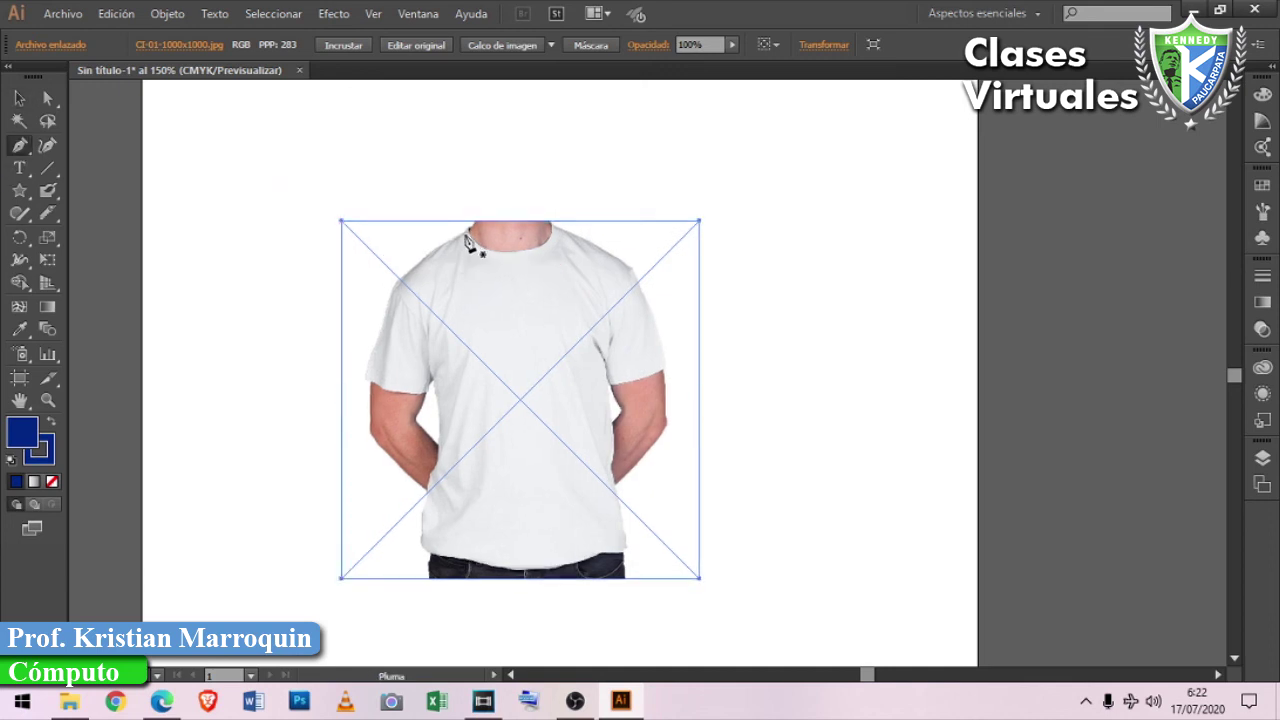
Trace a closed shape over the left shoulder and sleeve and fill it with the arm's skin tone.
left_click(467, 230)
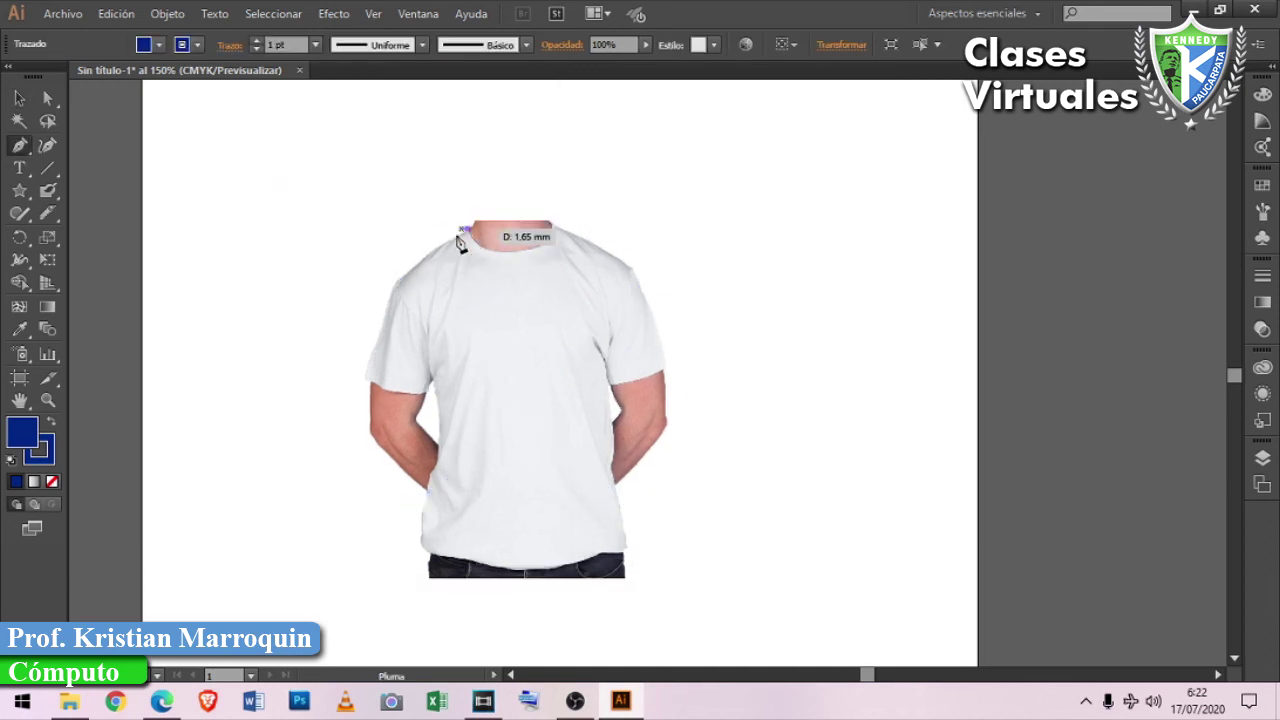
left_click(402, 280)
left_click(370, 375)
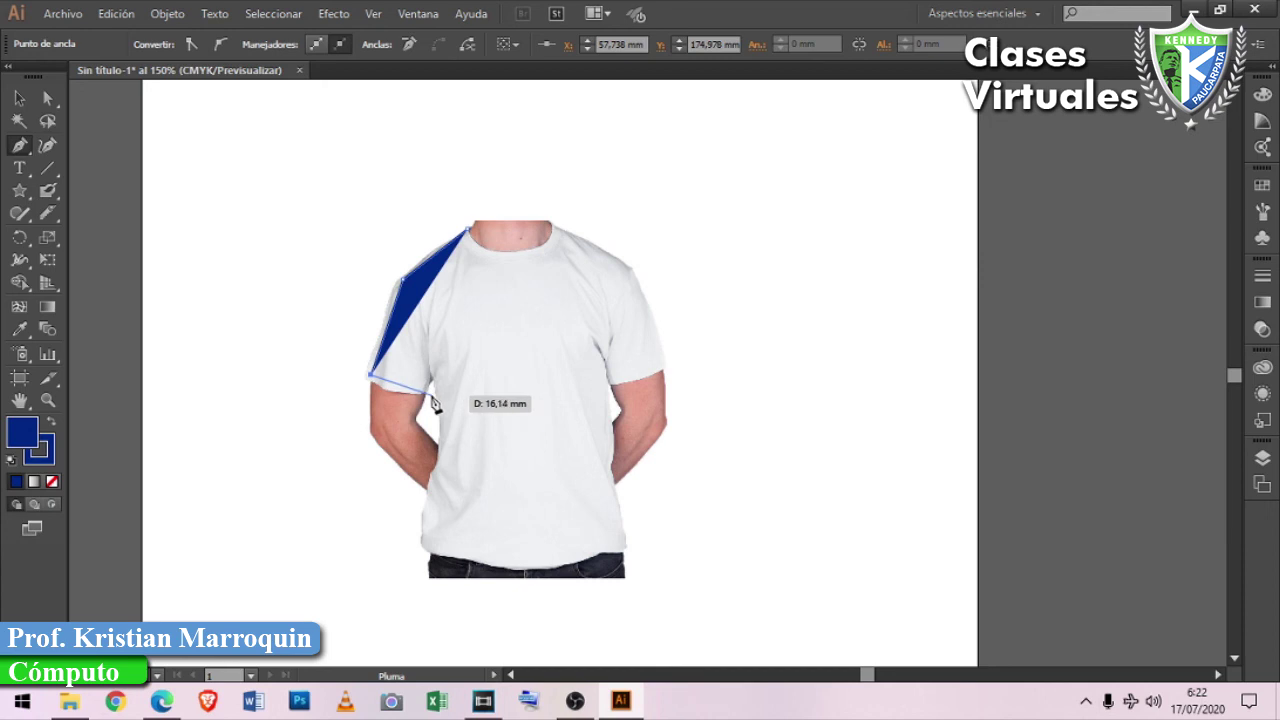
left_click(430, 395)
left_click(487, 302)
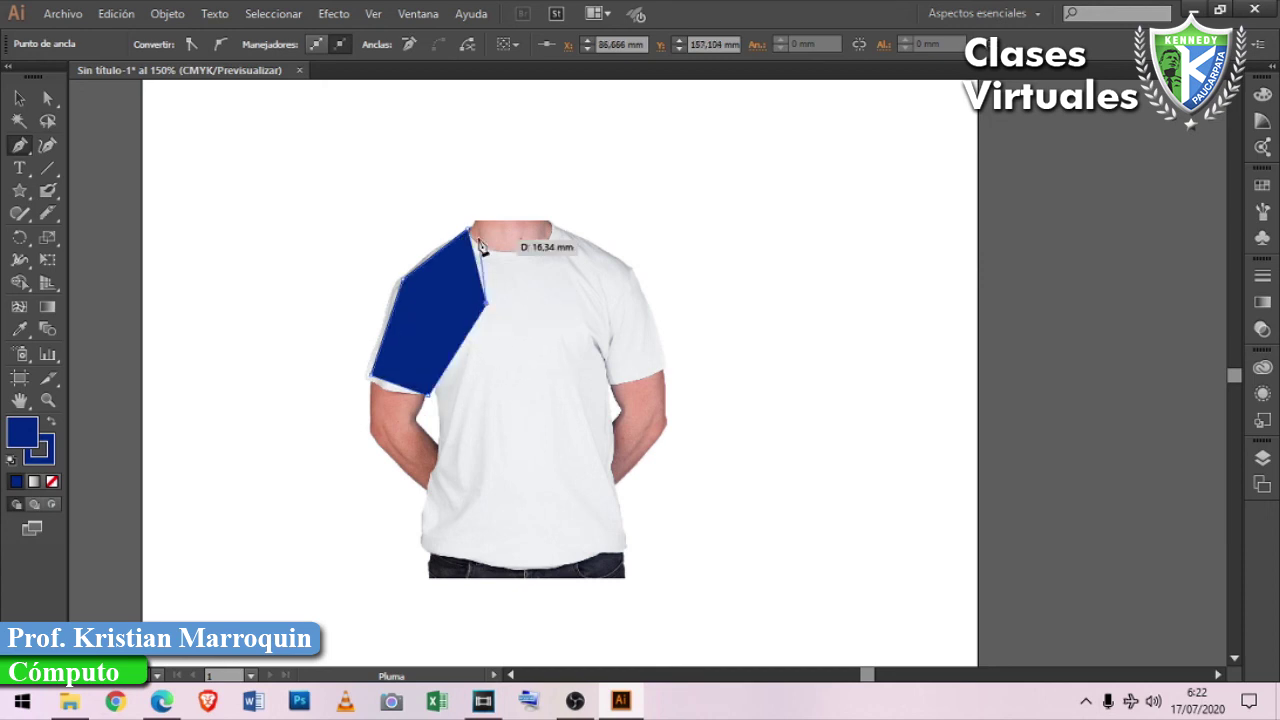
left_click(469, 232)
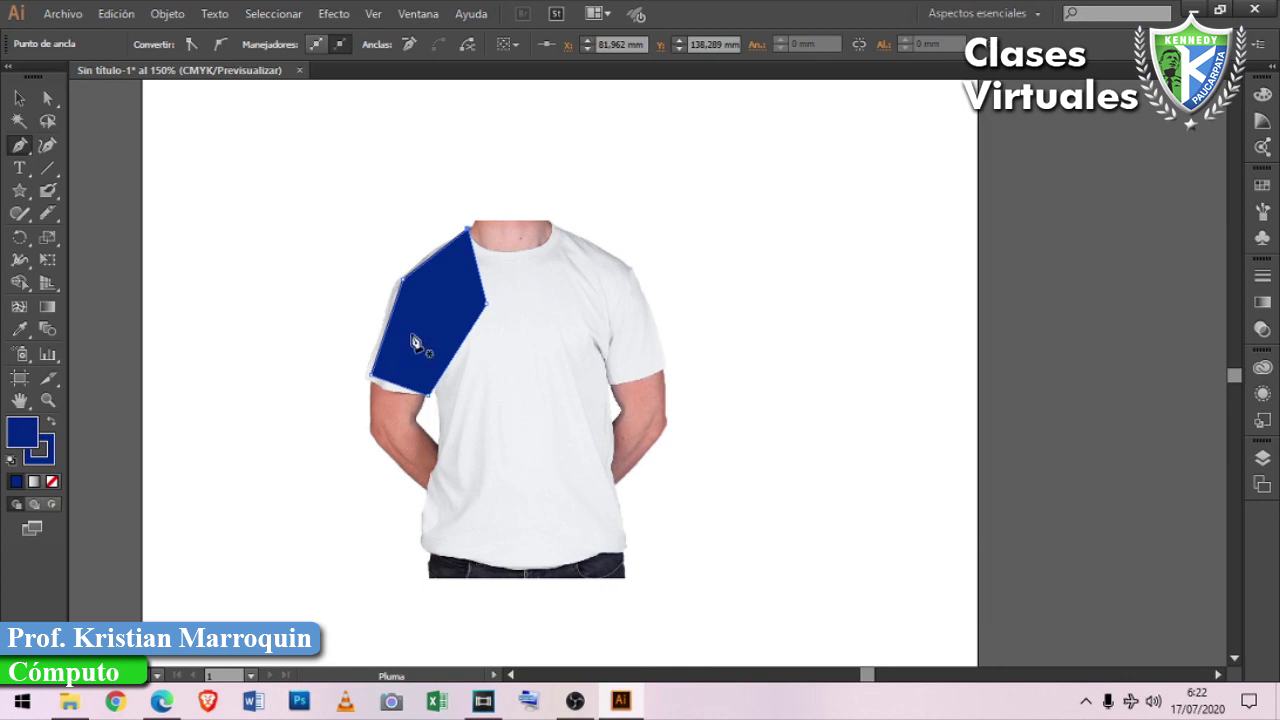
left_click(394, 436)
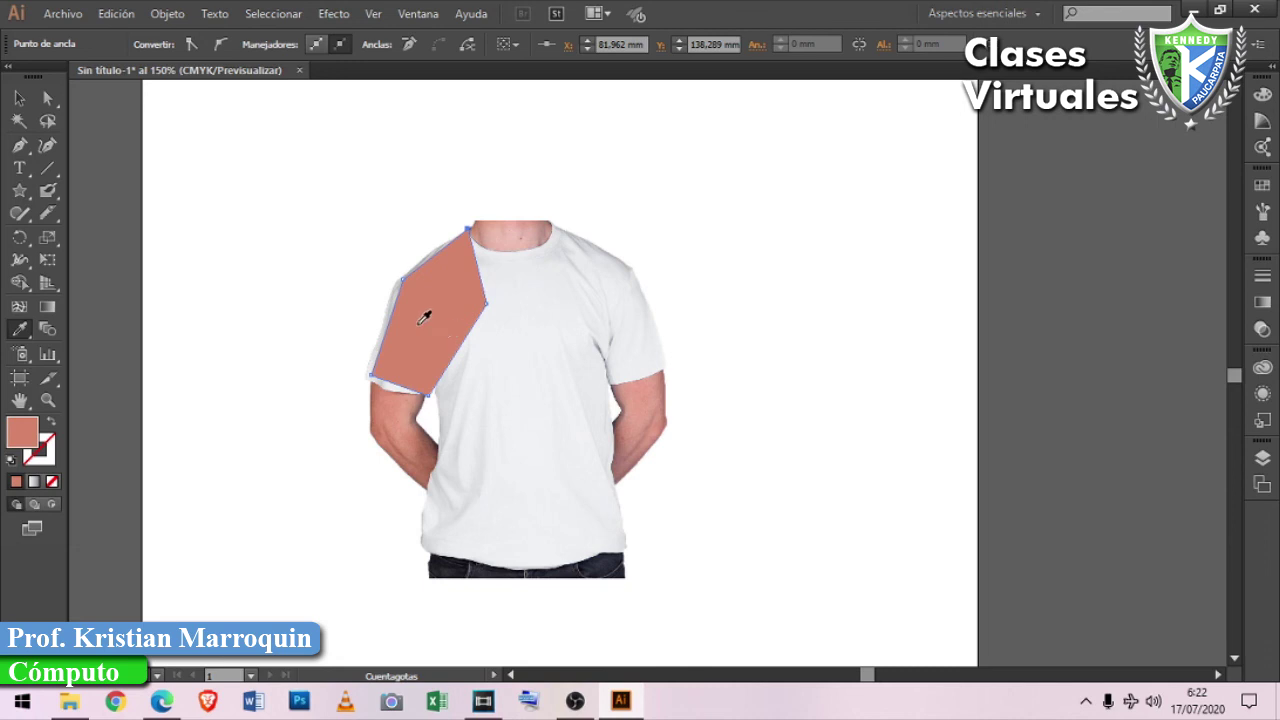
left_click(21, 356)
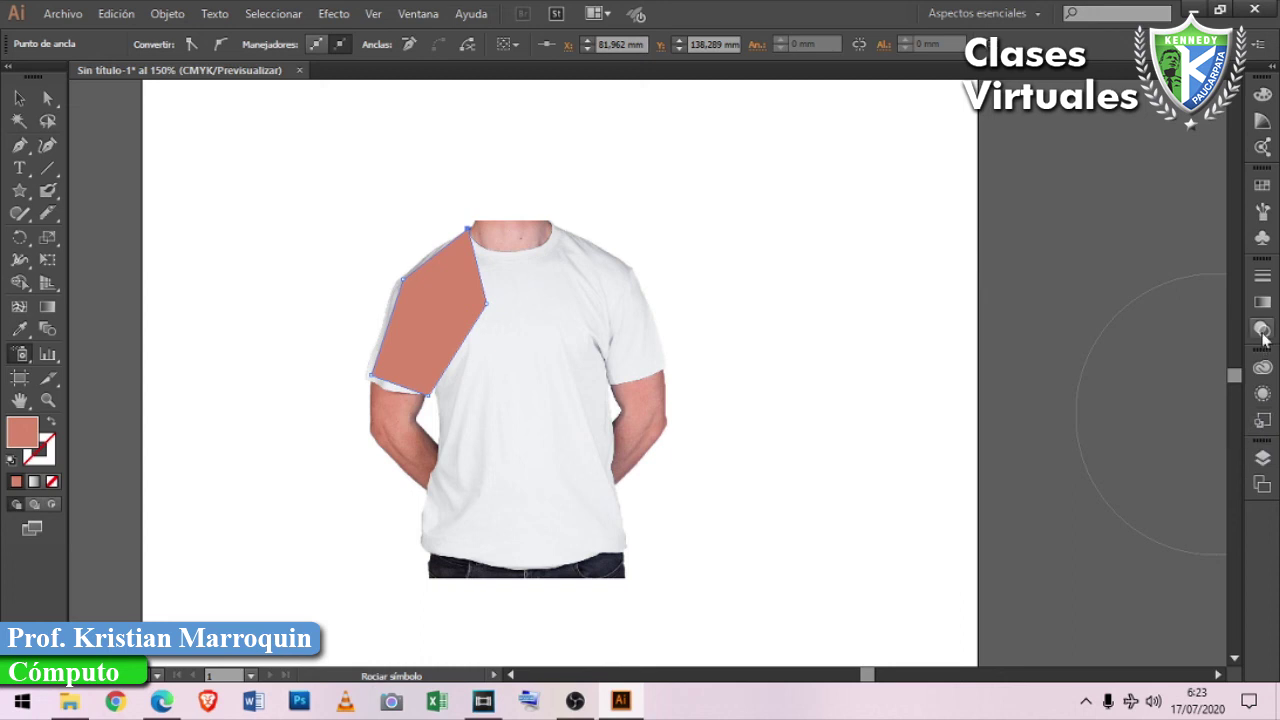
Spray a pink gerbera flower, black ink splatters and an orange sphere around the T-shirt.
left_click(1262, 237)
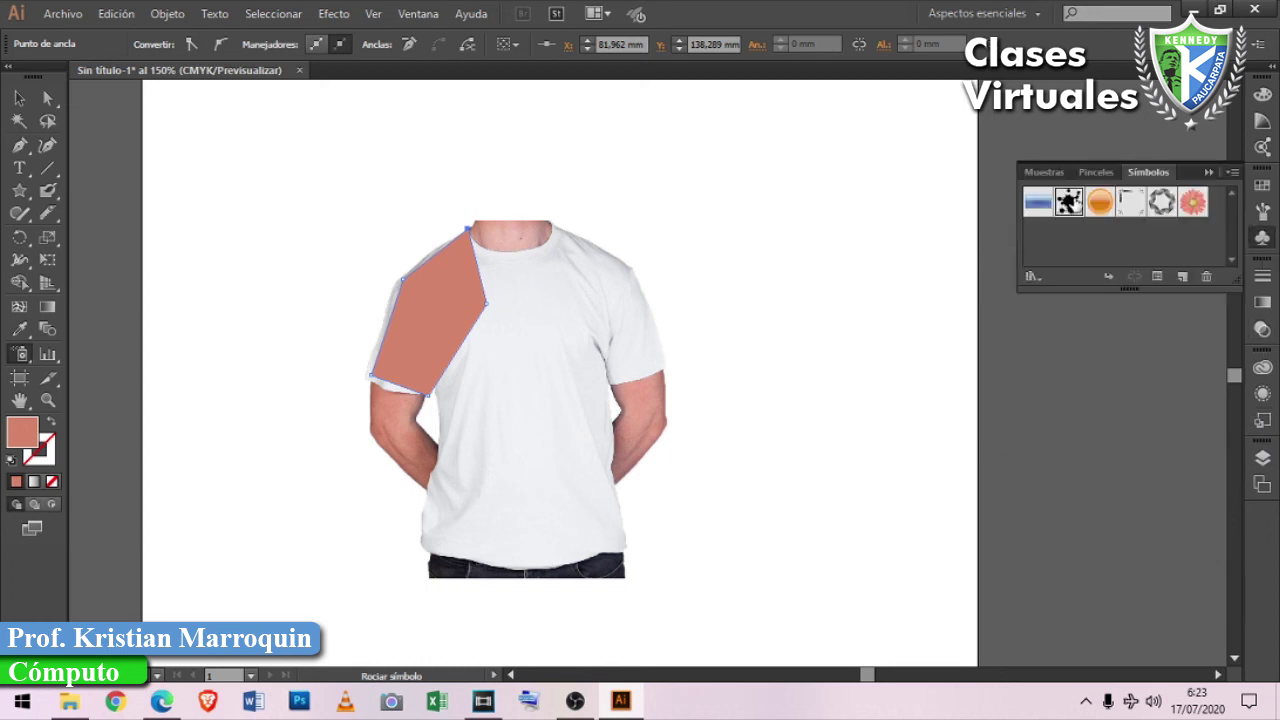
left_click(1194, 204)
left_click(755, 266)
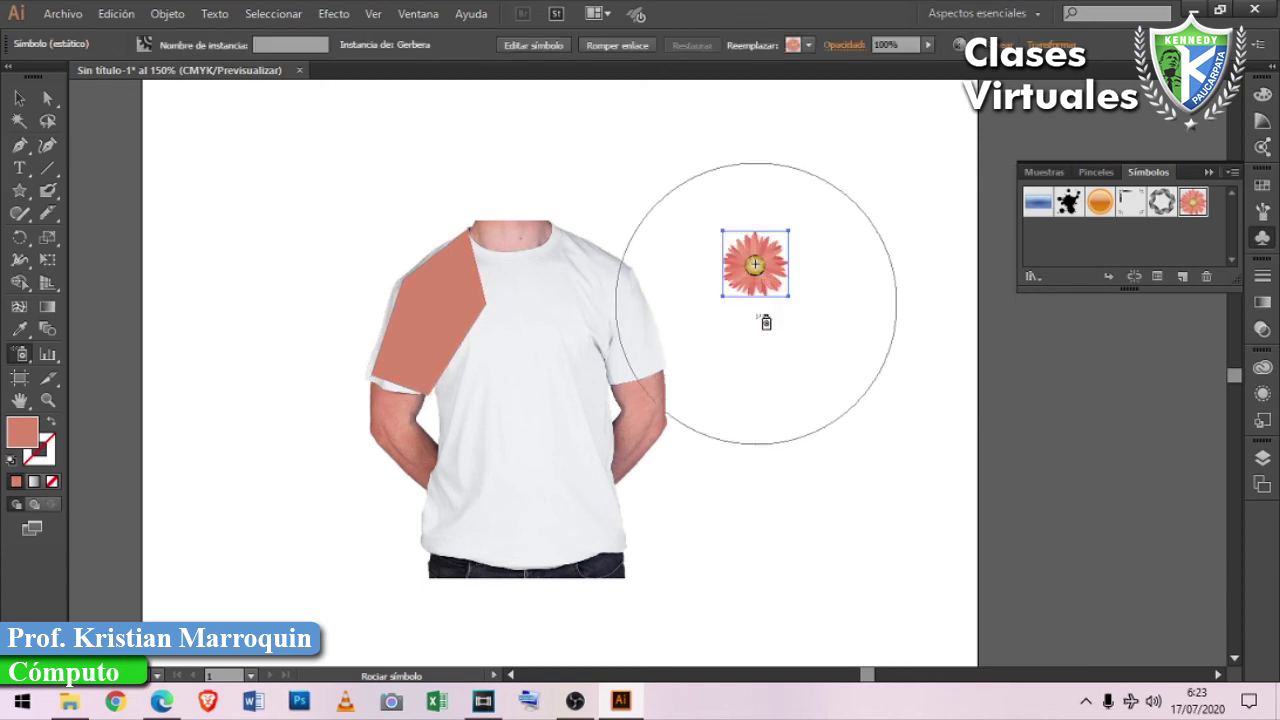
left_click(1068, 201)
left_click_drag(771, 450, 771, 457)
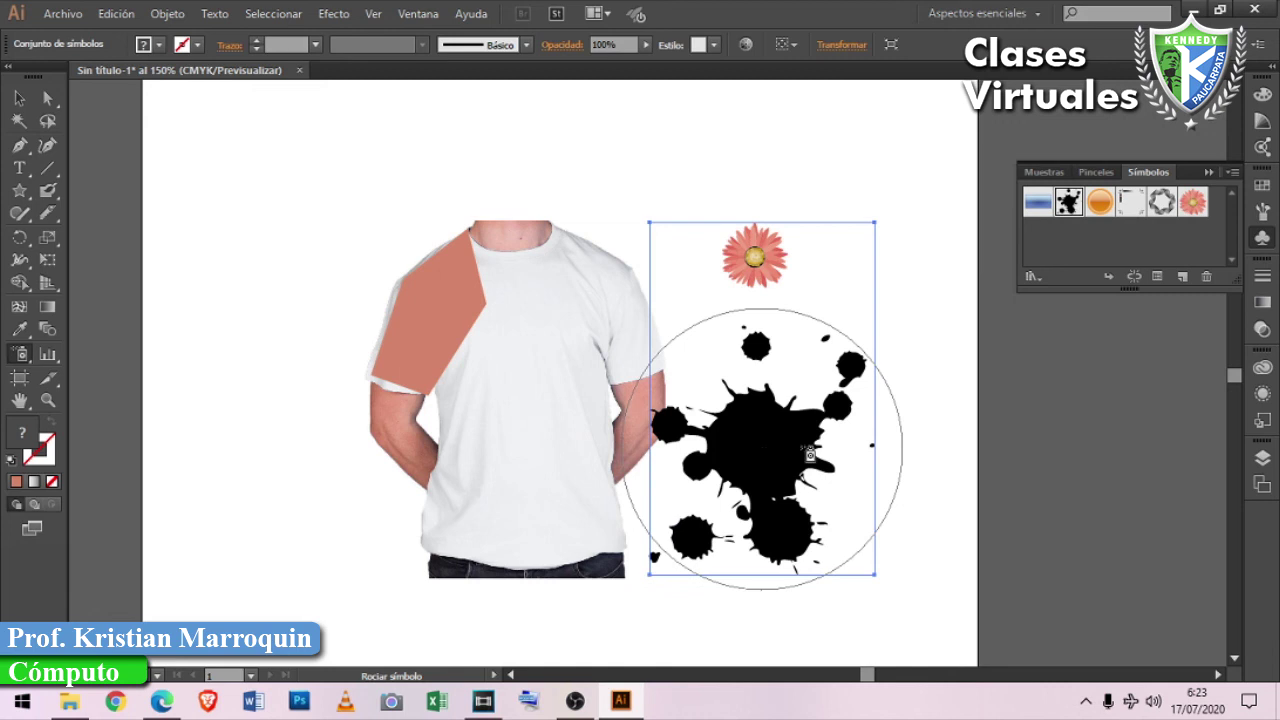
left_click(1100, 201)
left_click(299, 237)
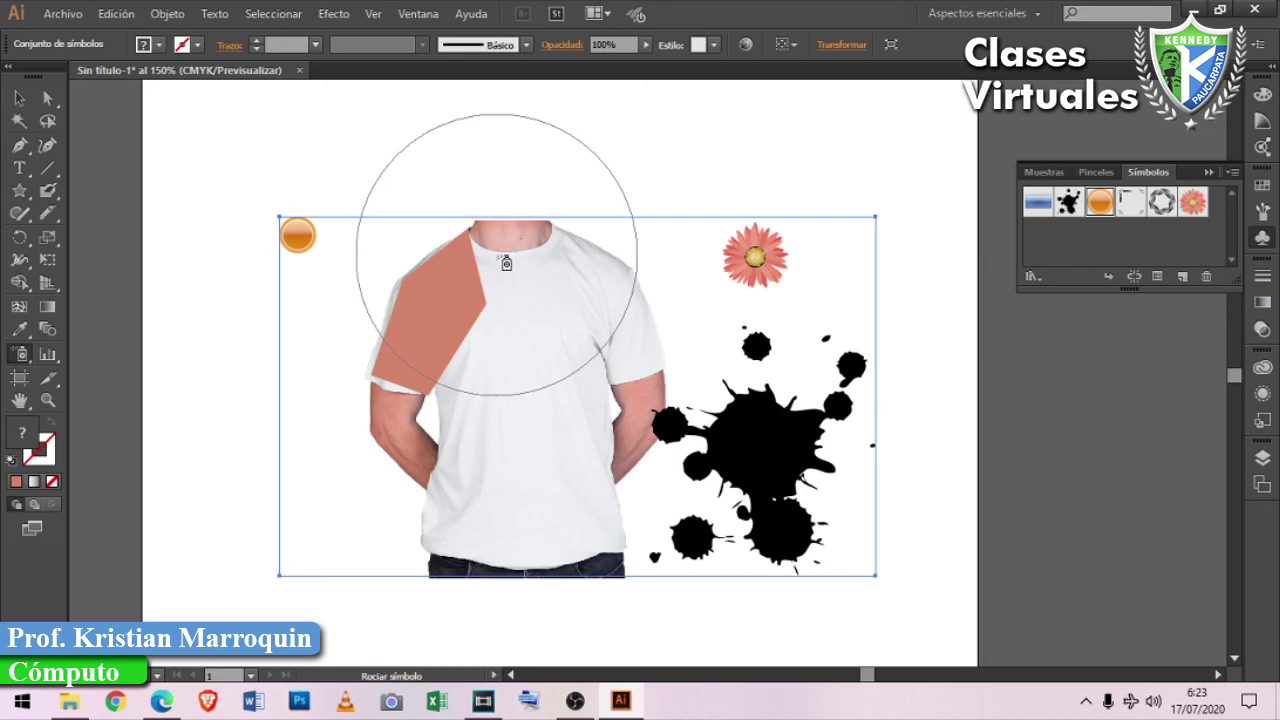
left_click(16, 100)
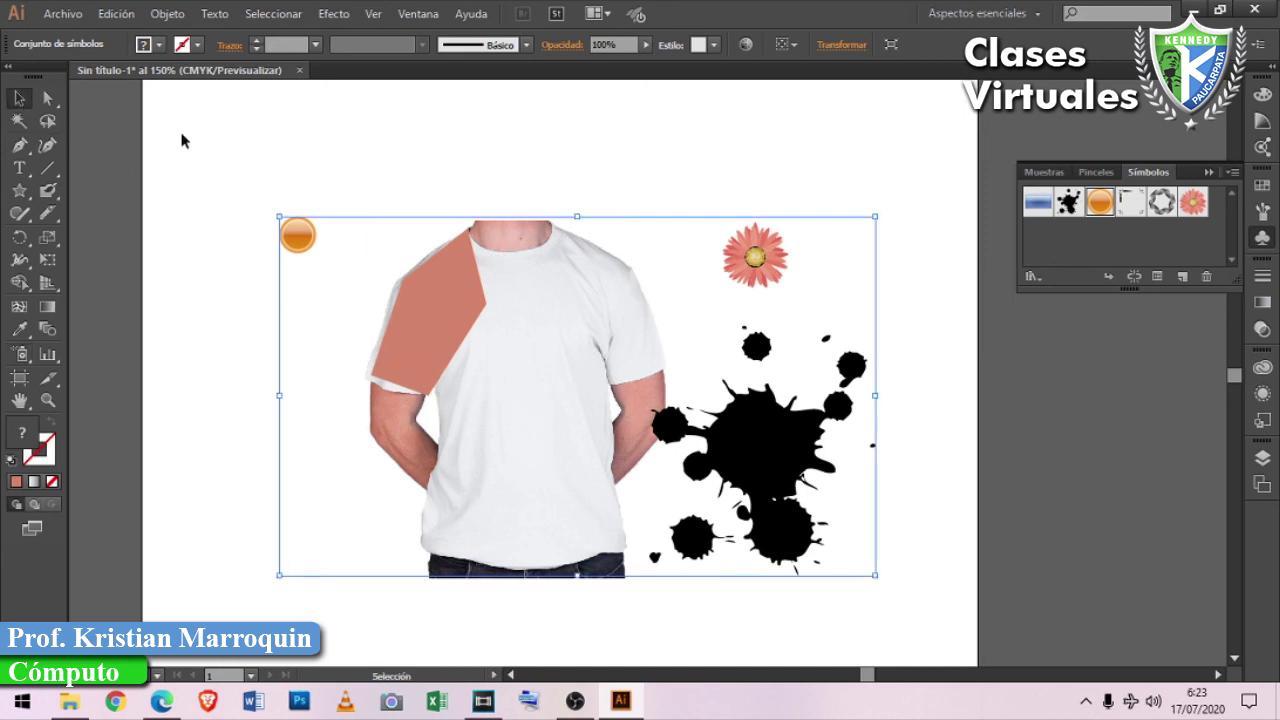
Collapse the Symbols panel, leaving the Essentials workspace unchanged.
left_click(1207, 174)
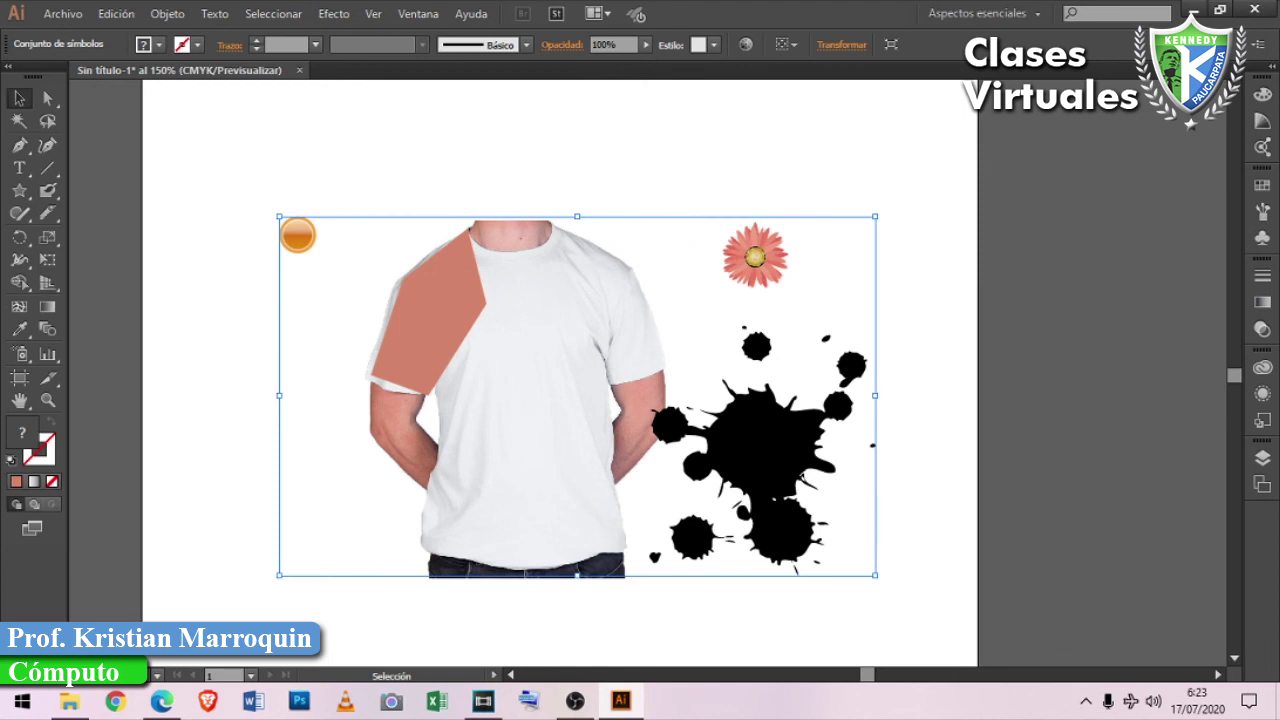
left_click(1035, 14)
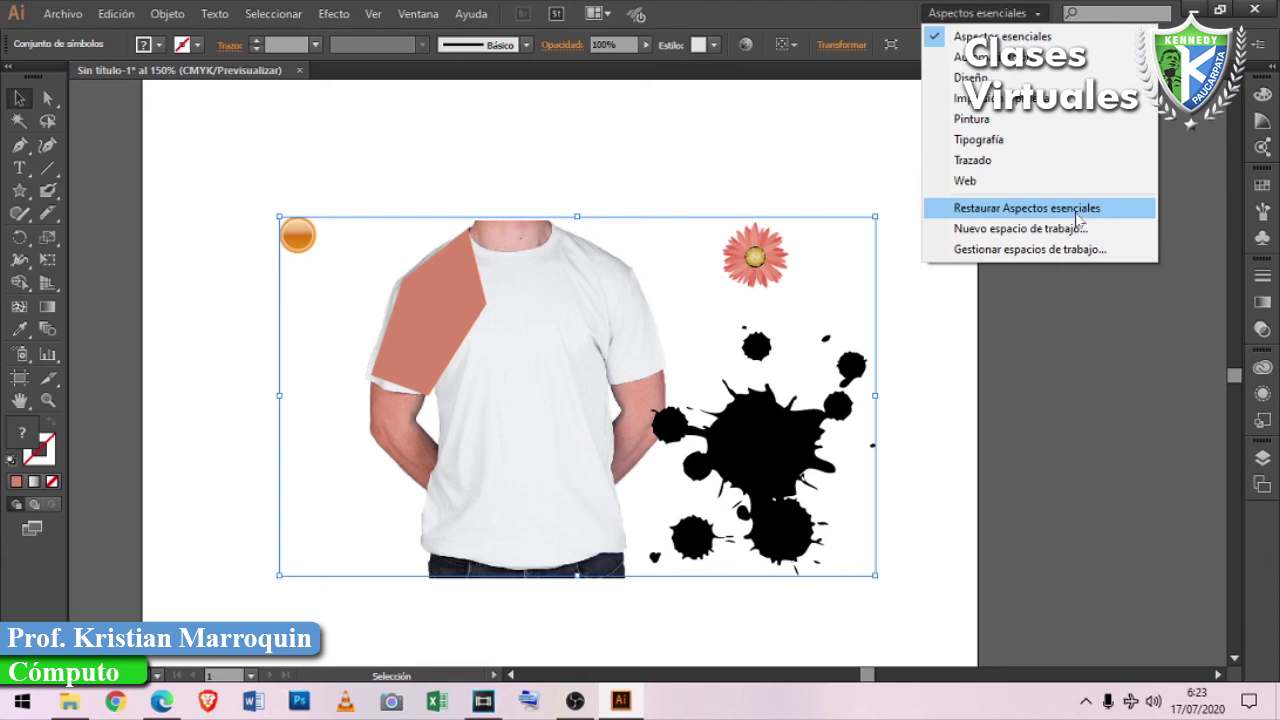
left_click(1043, 14)
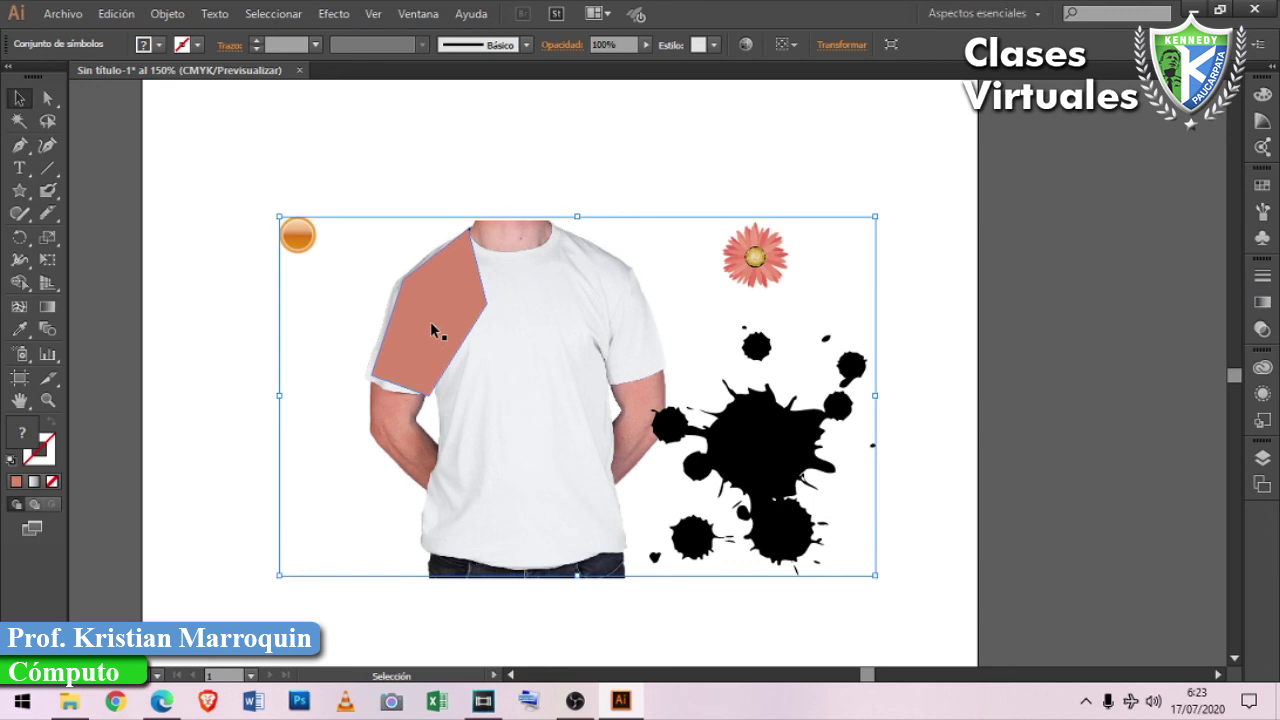
Add curve points along the shoulder shape's left edge to bend it outward.
left_click(47, 146)
left_click(437, 259)
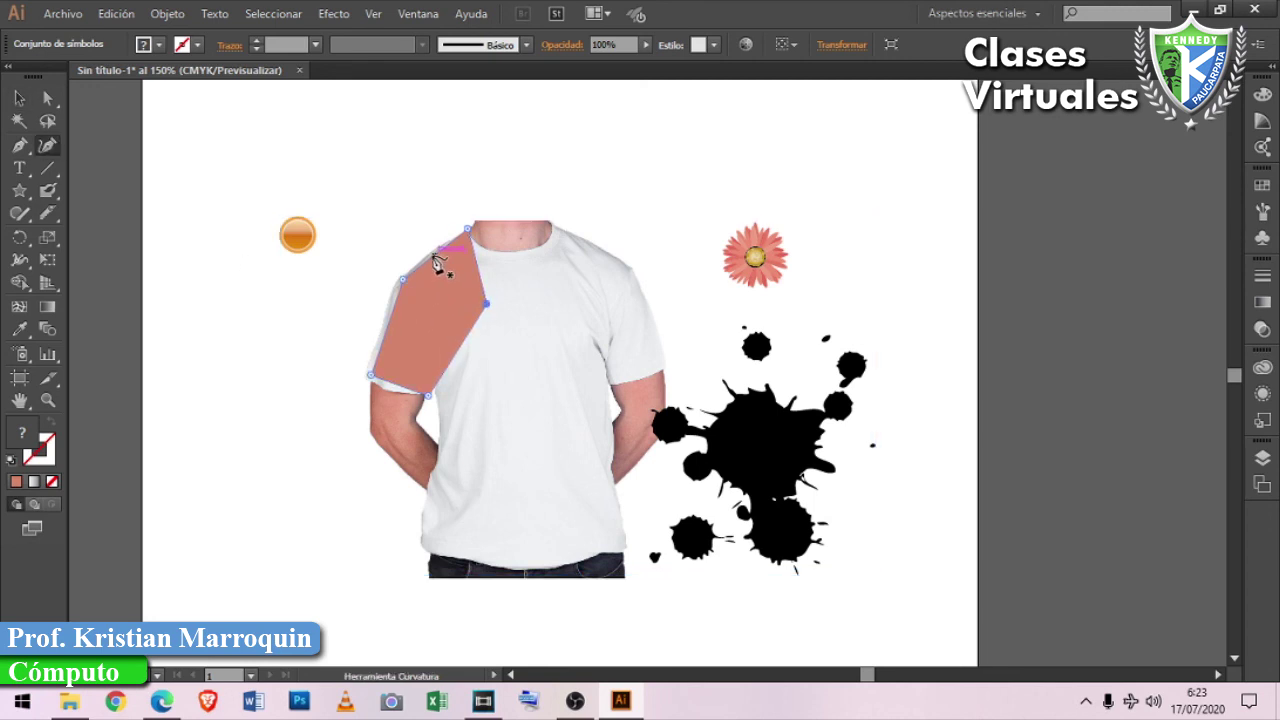
left_click(435, 261)
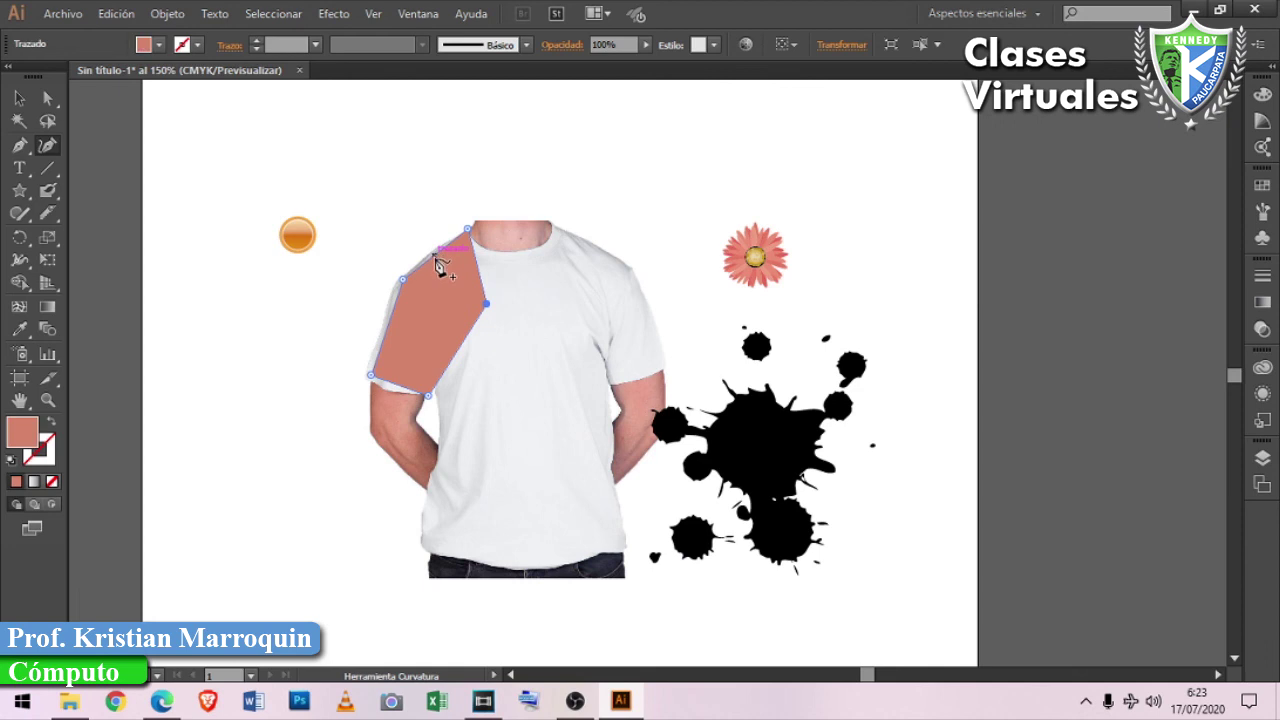
left_click(431, 253)
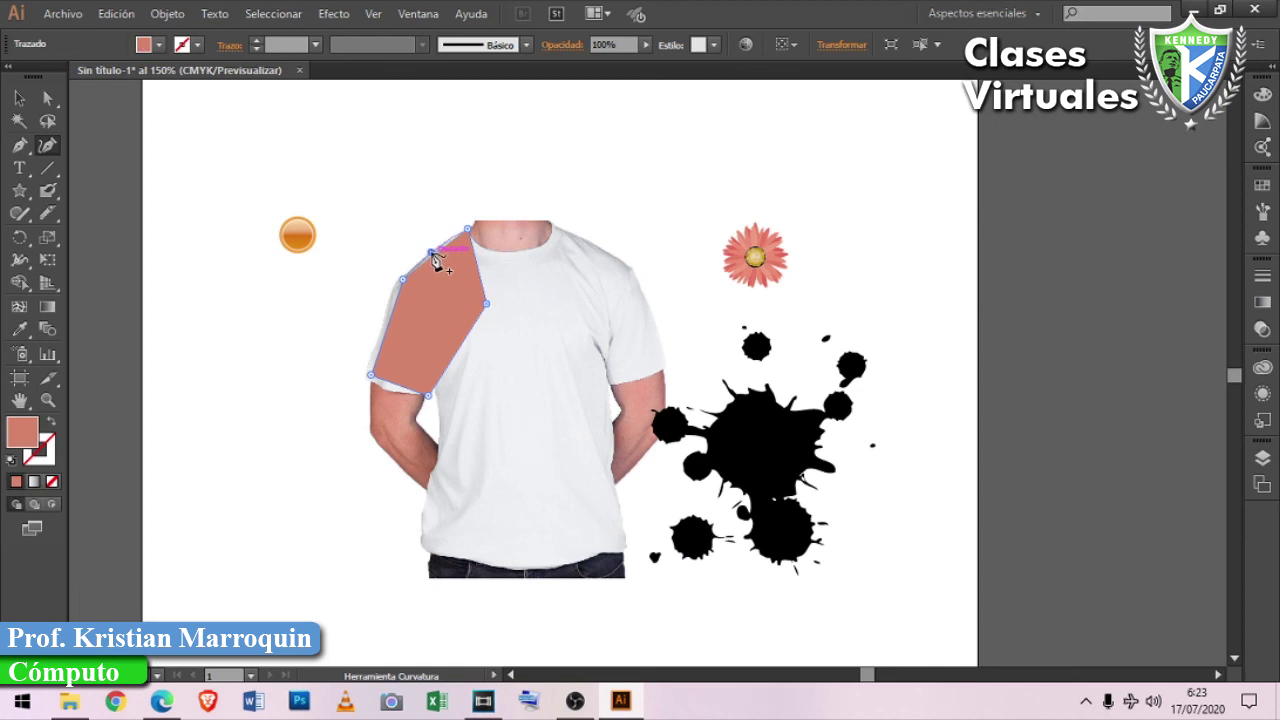
left_click(388, 311)
left_click(388, 388)
Try pulling a curve handle from the top anchor, then undo it and deselect.
left_click(20, 146)
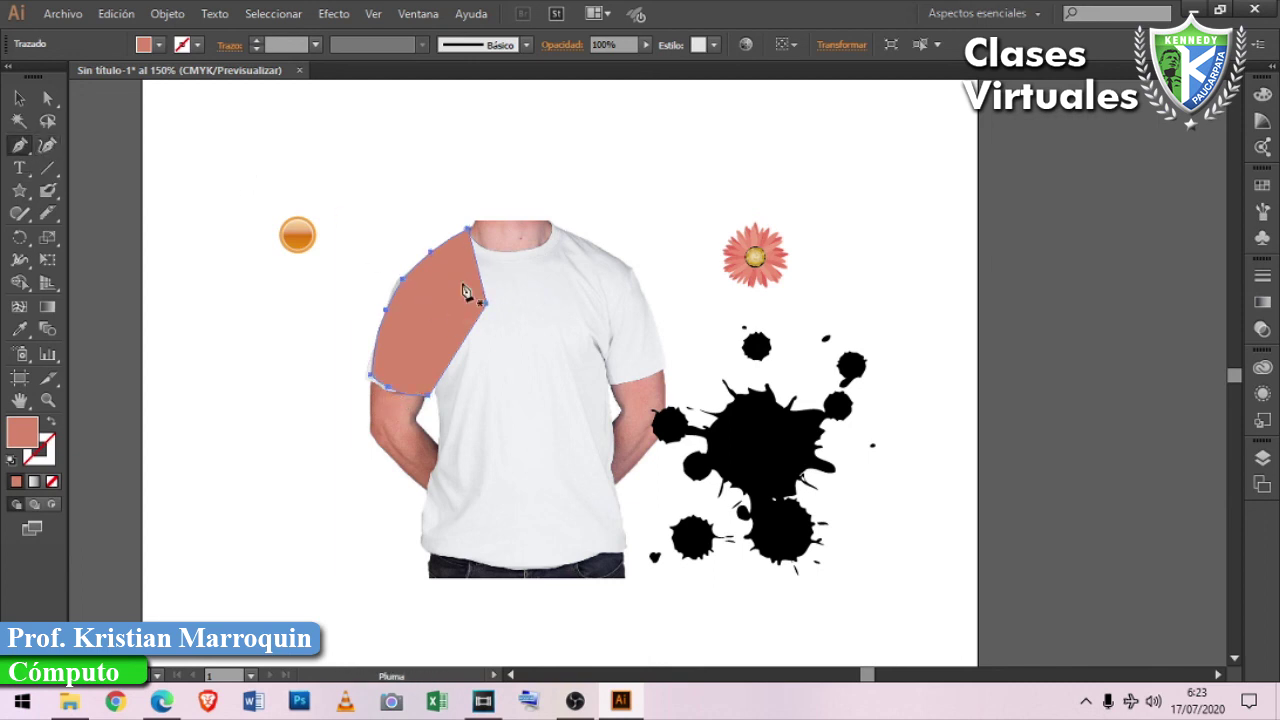
left_click(470, 230)
key("ctrl+z")
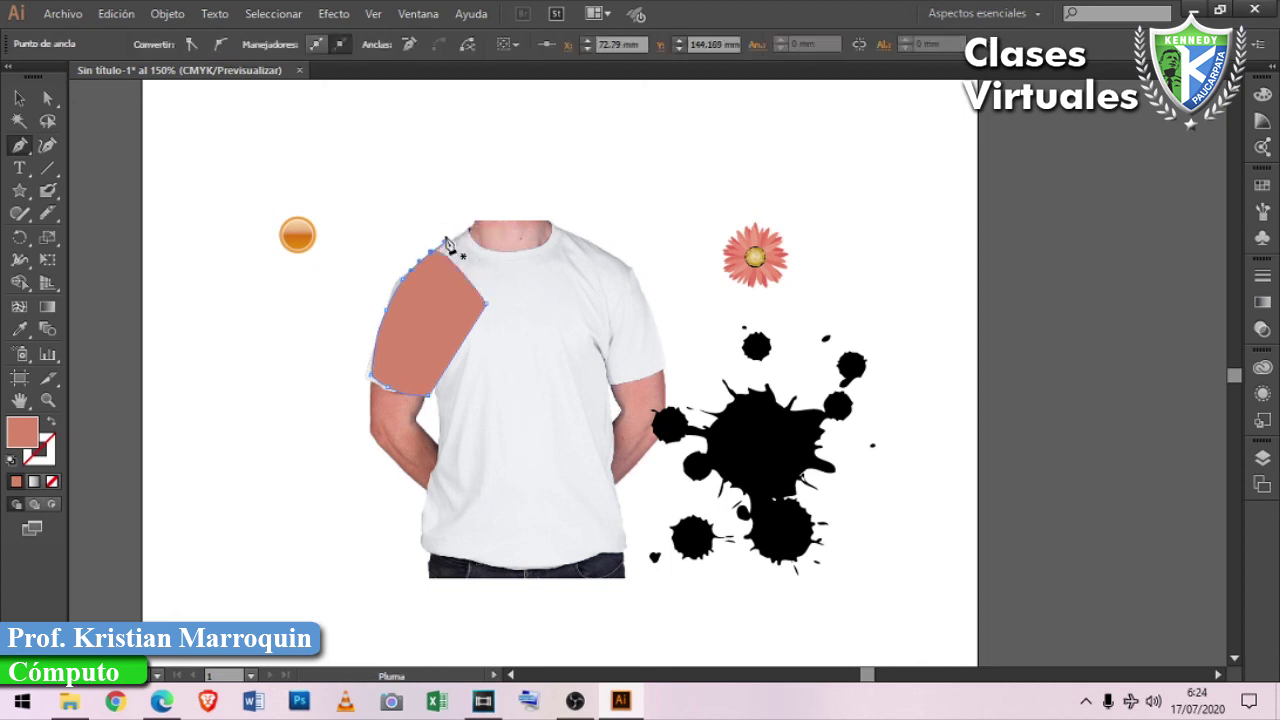
key("ctrl")
key("ctrl+shift+z")
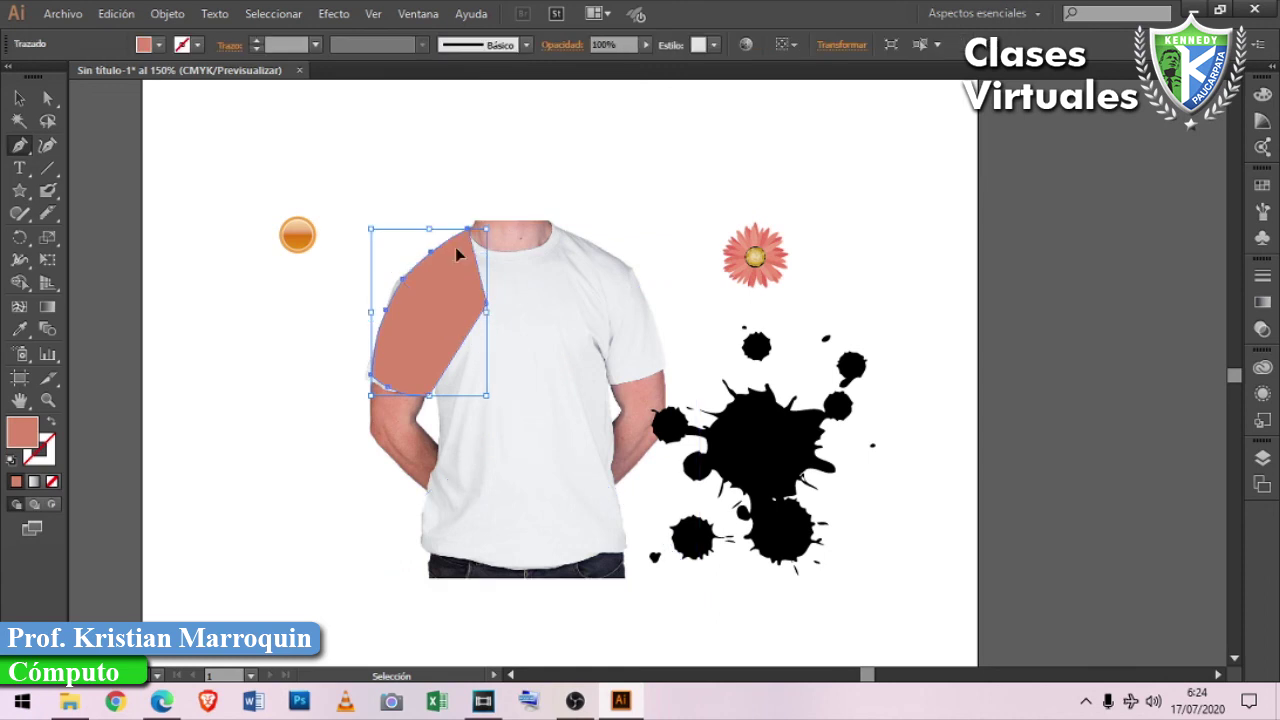
key("v")
left_click(320, 196)
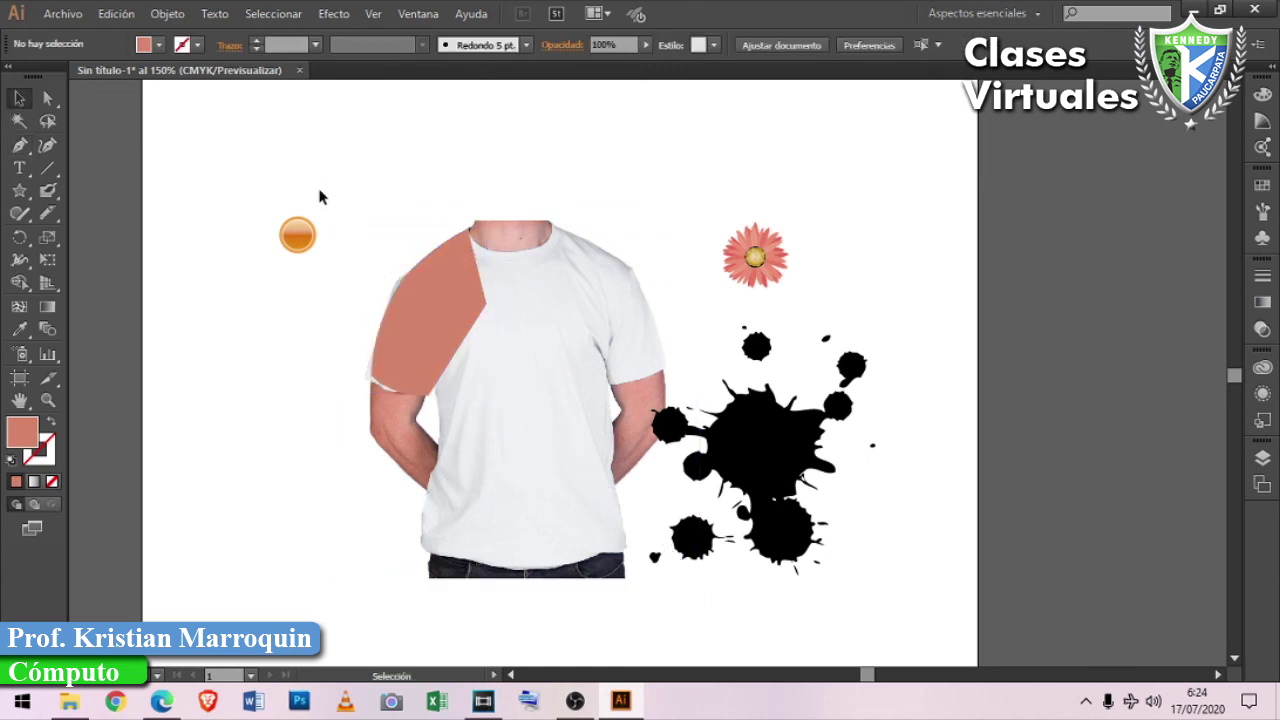
left_click(19, 145)
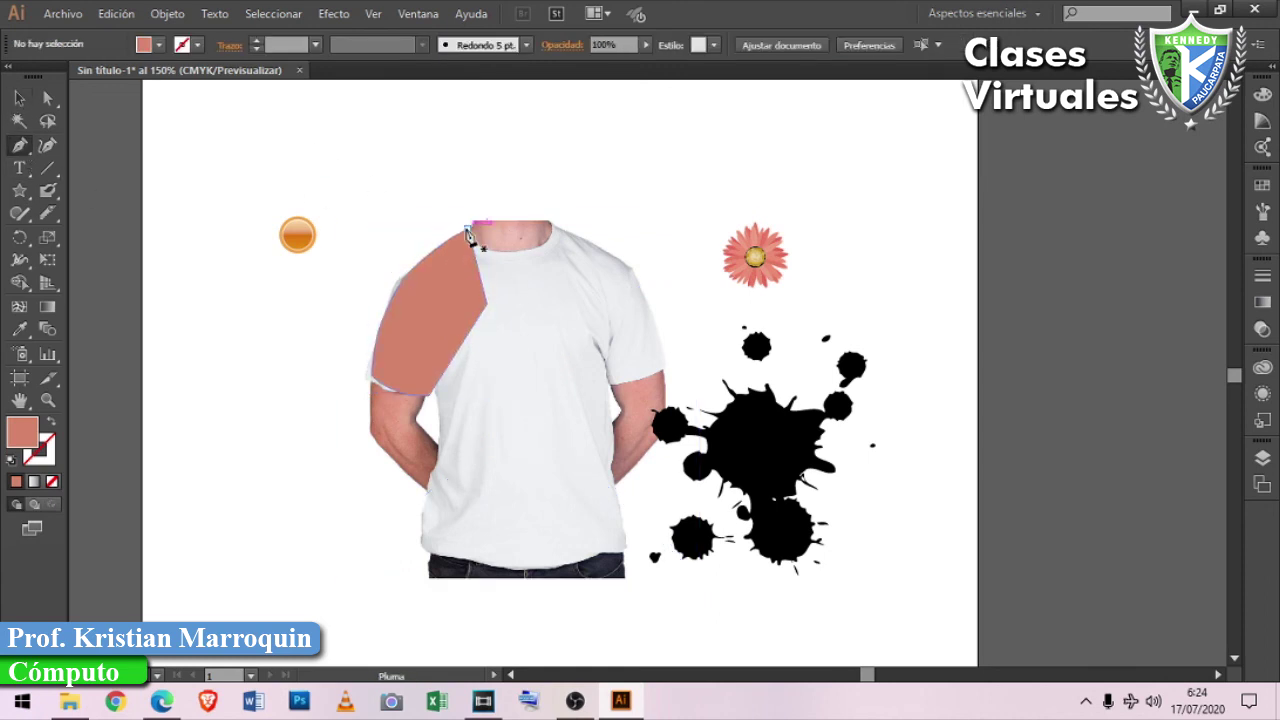
Draw a closed triangle over the shoulder top and fill it purple.
left_click_drag(461, 247, 408, 284)
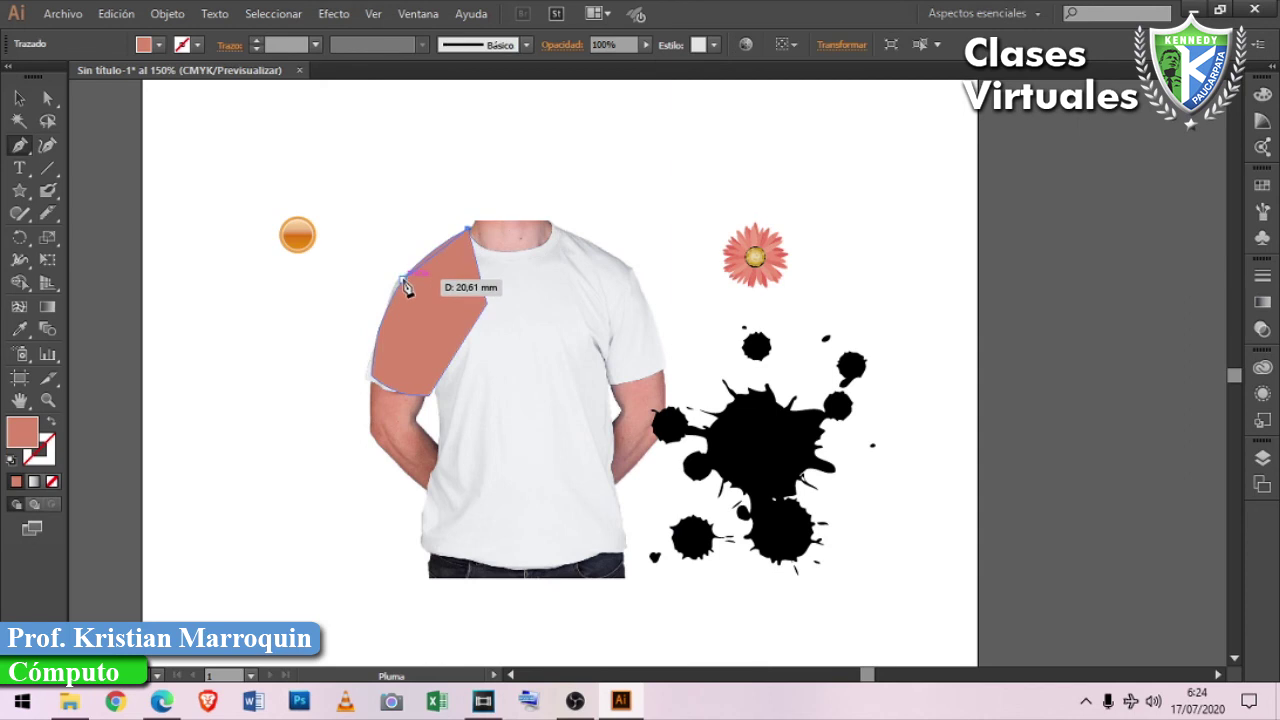
left_click(408, 284)
left_click(486, 302)
left_click(469, 232)
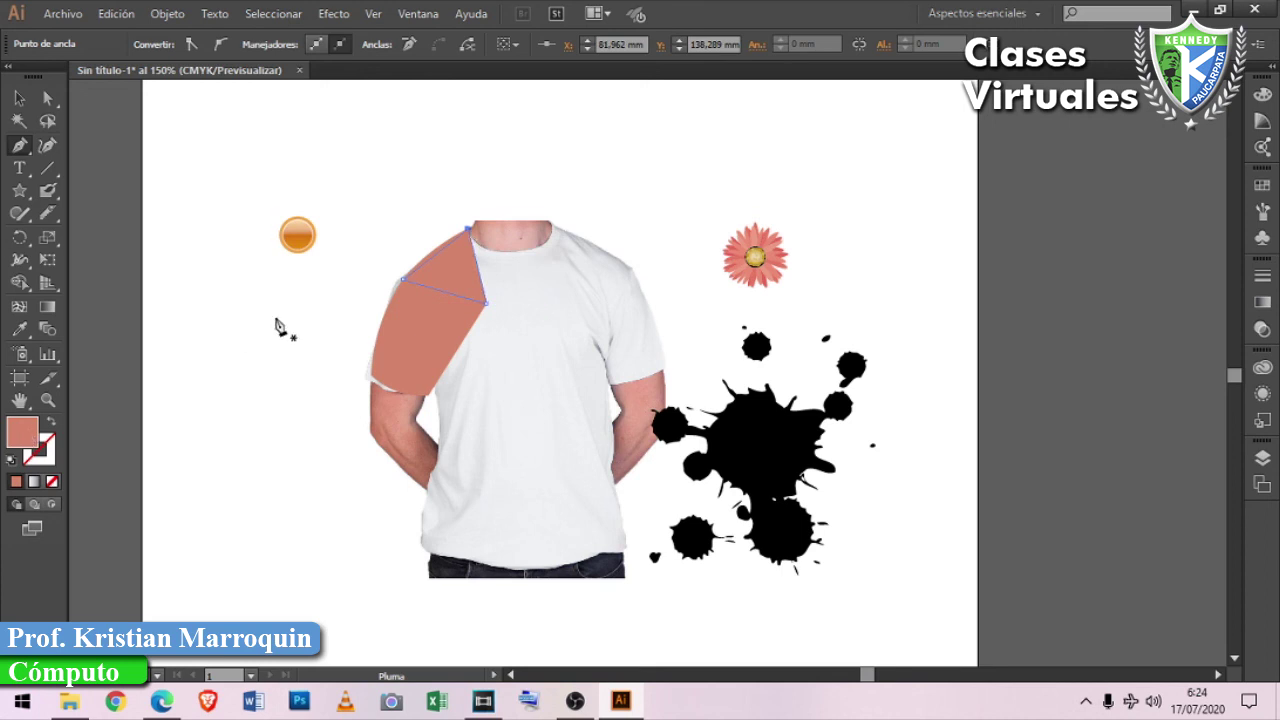
double_click(22, 431)
left_click(656, 290)
left_click(577, 297)
left_click(805, 231)
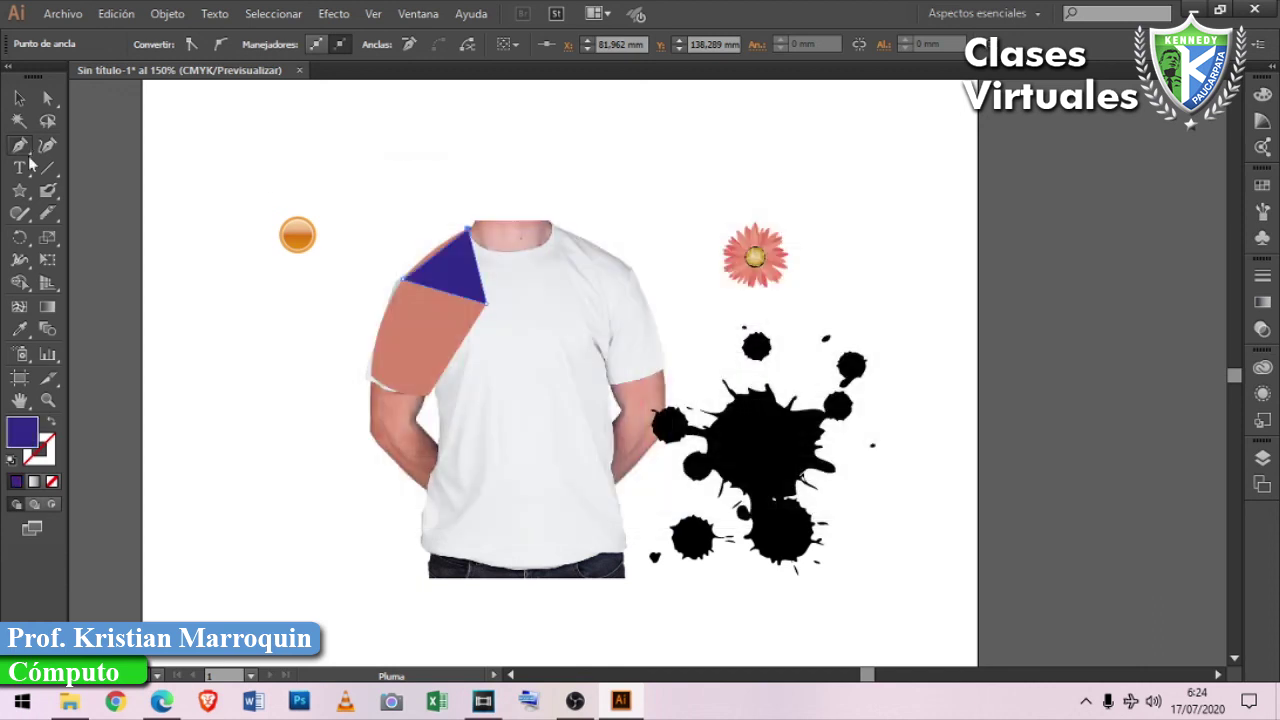
Curve the triangle's upper-left edge slightly outward.
left_click(47, 145)
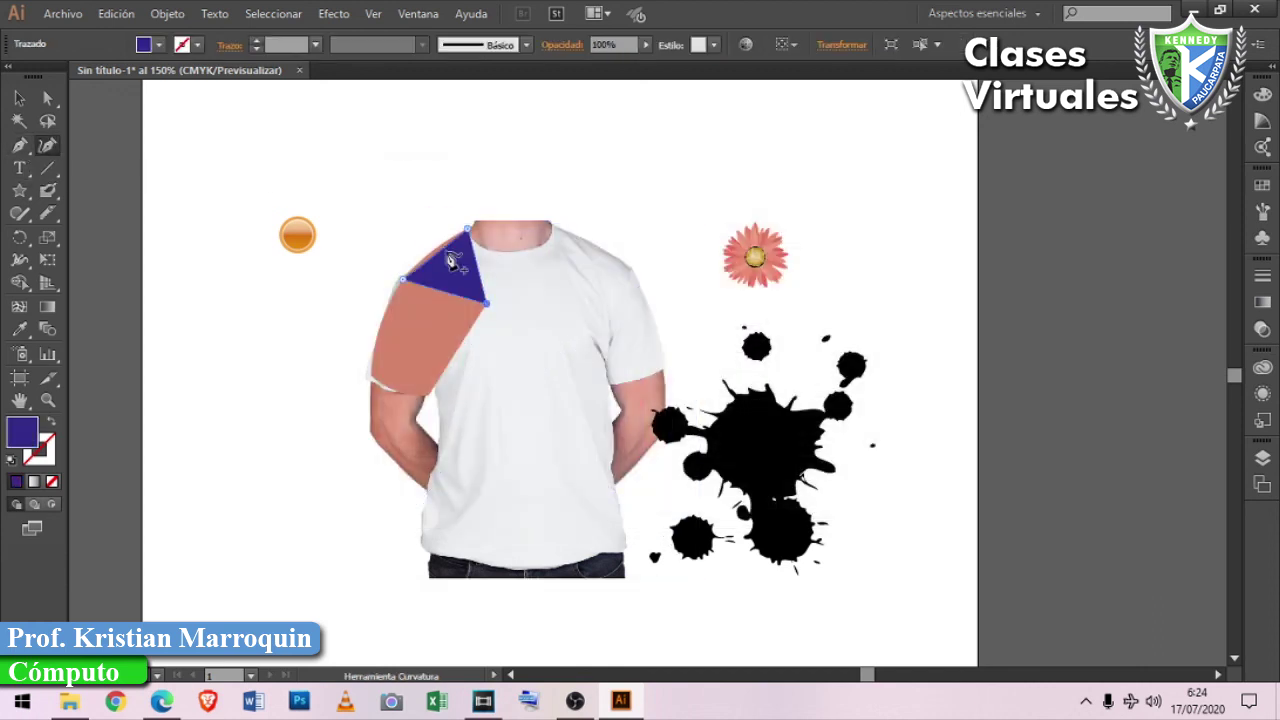
left_click_drag(445, 256, 434, 245)
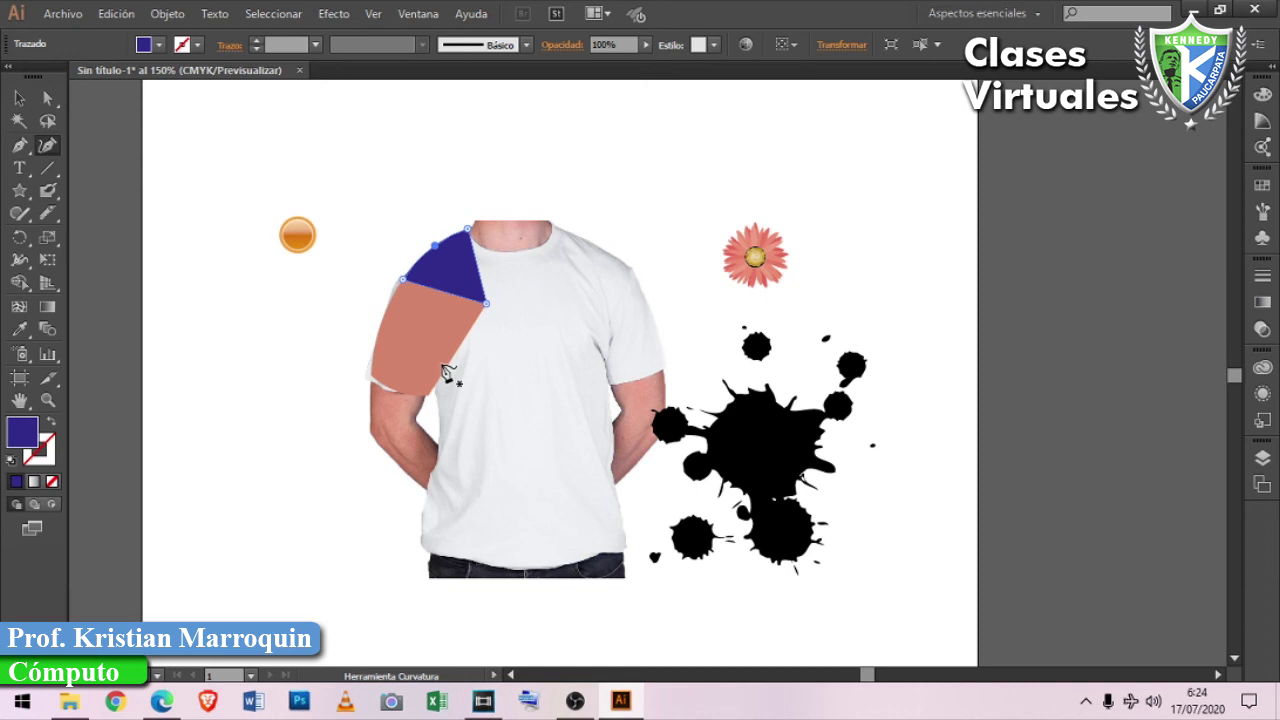
left_click(420, 14)
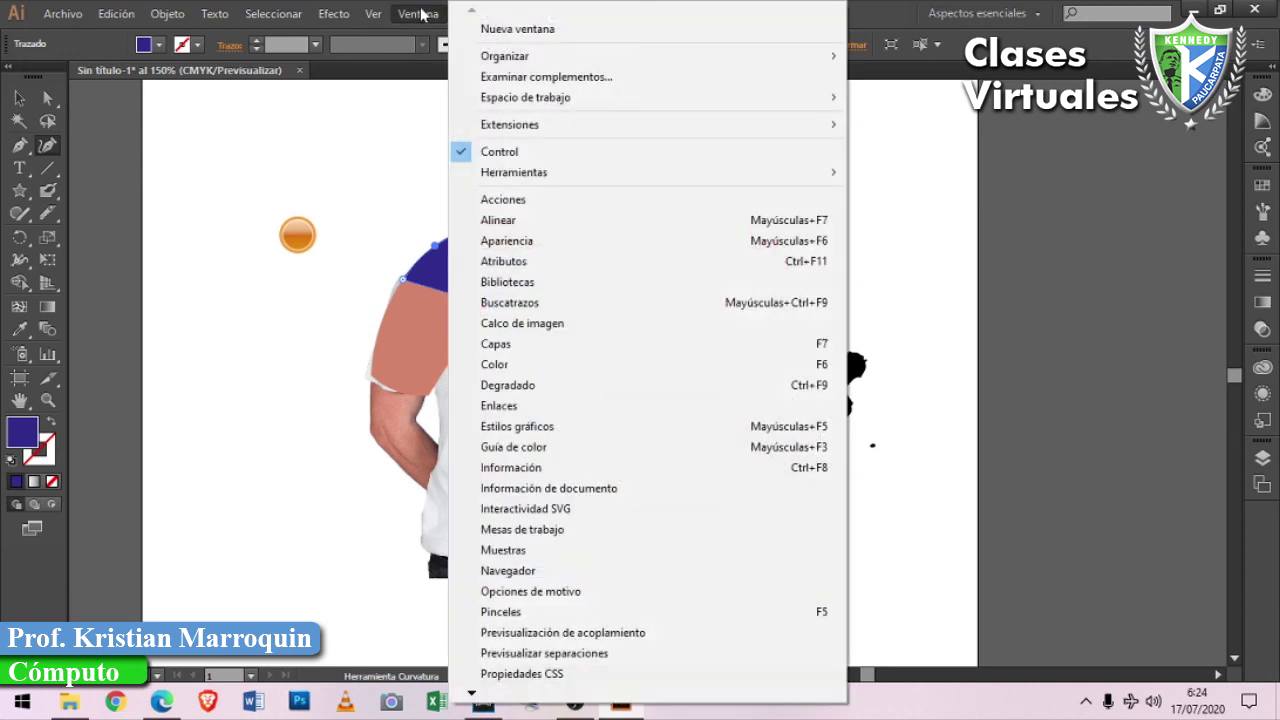
Show the rulers along the canvas edges.
left_click(420, 14)
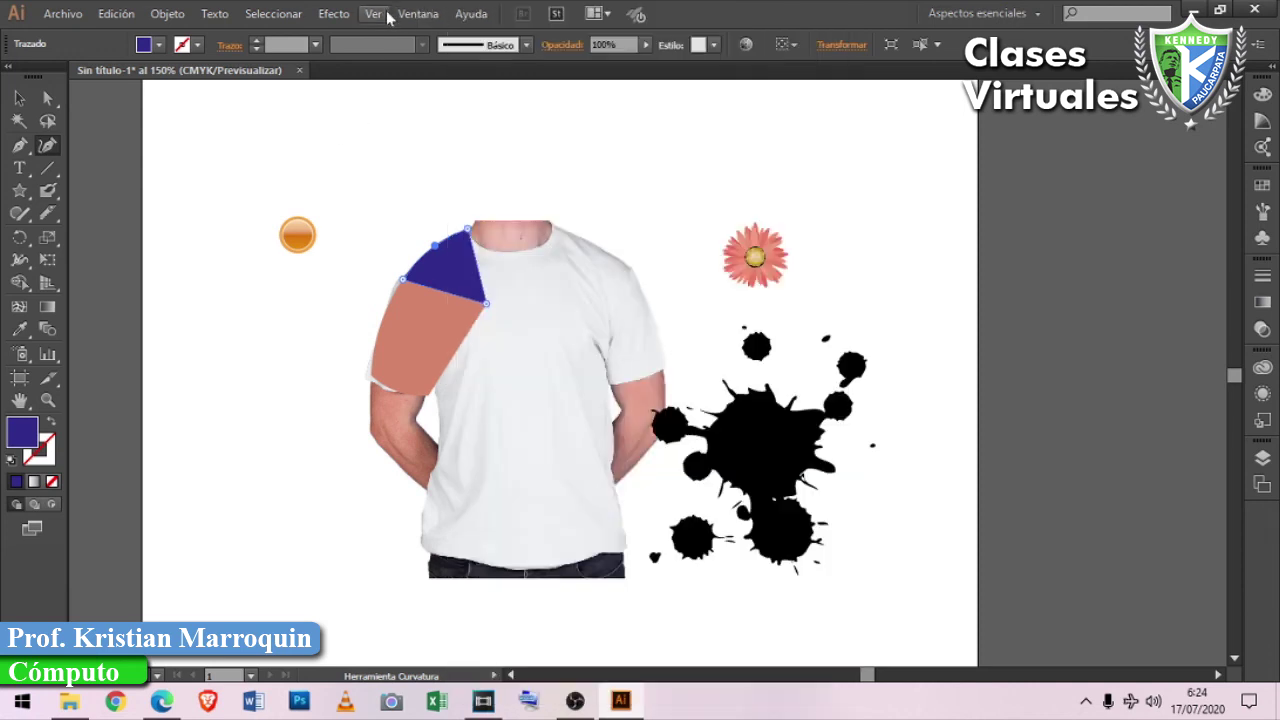
left_click(380, 14)
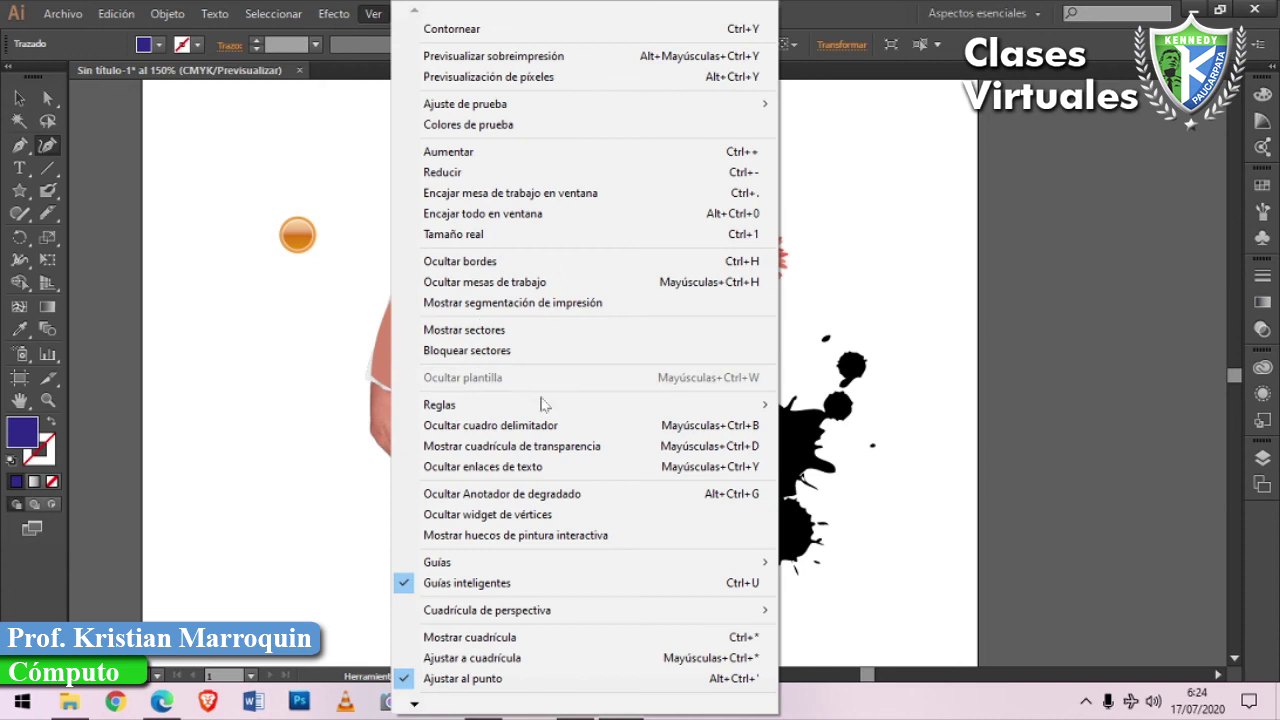
left_click(818, 405)
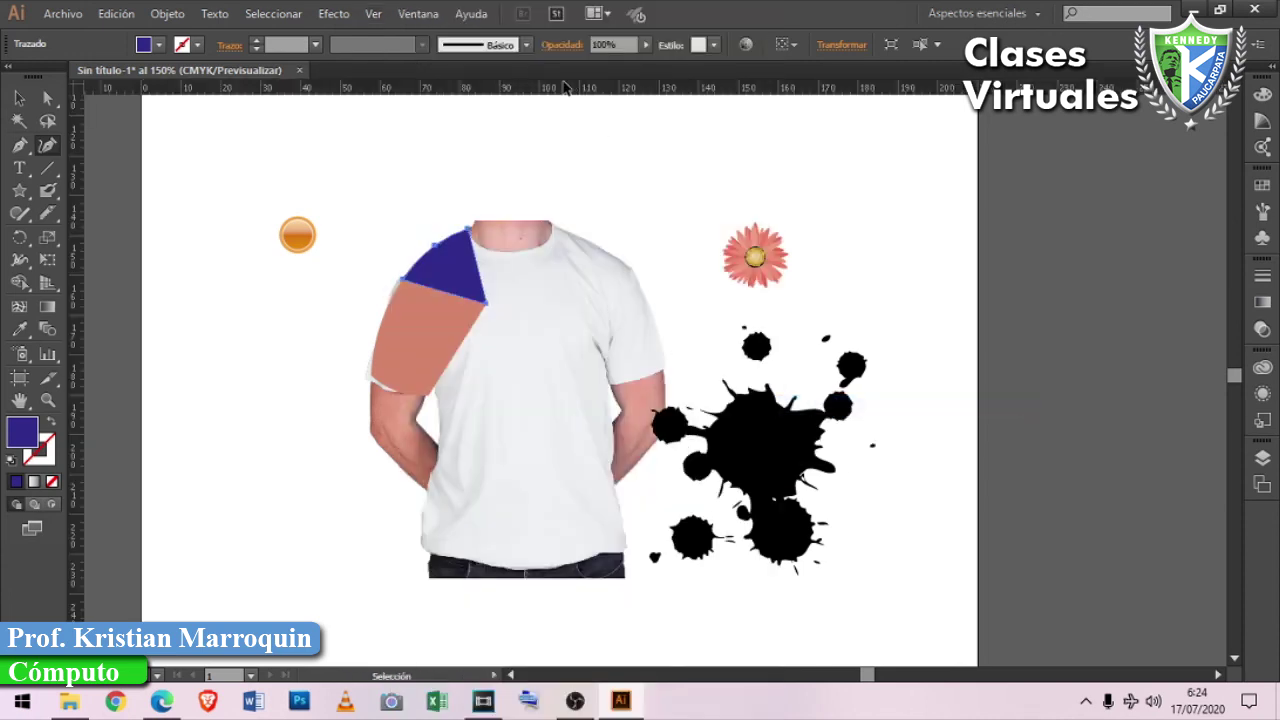
Add guides around the shirt: one above, two vertical, one at its bottom edge.
left_click_drag(566, 88, 555, 206)
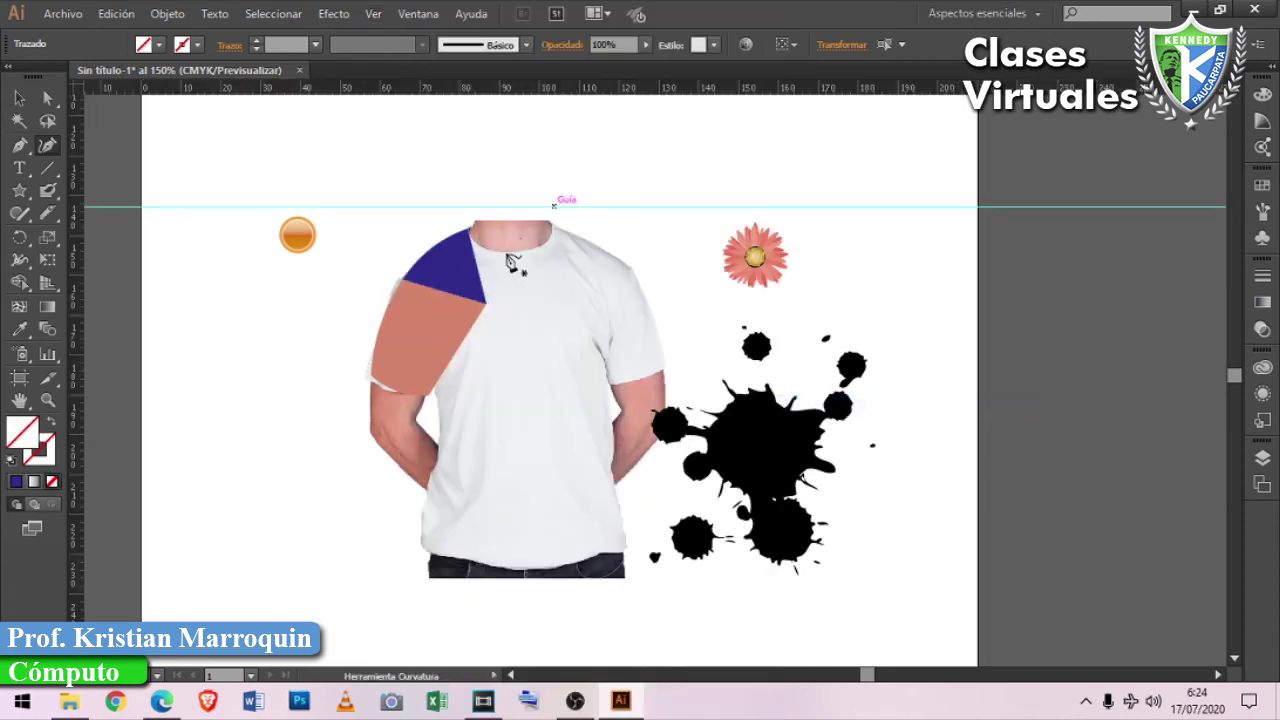
left_click_drag(78, 350, 365, 357)
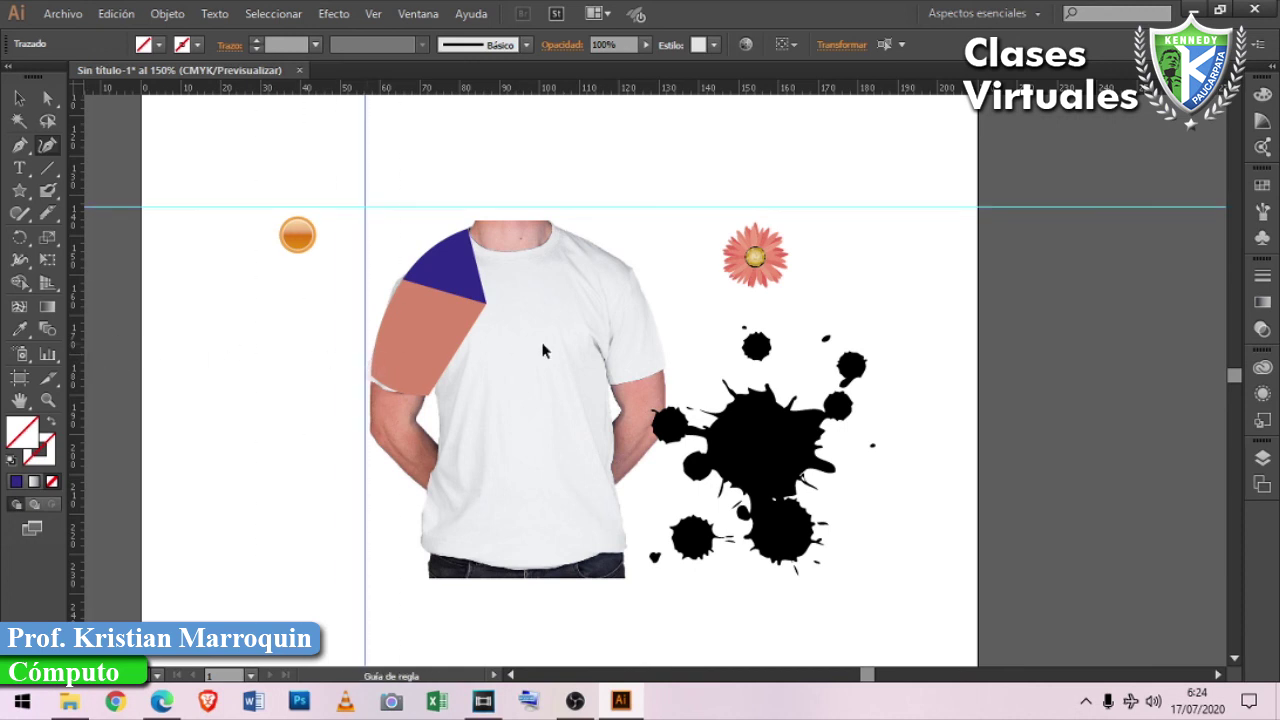
left_click_drag(515, 350, 666, 352)
left_click_drag(575, 90, 515, 591)
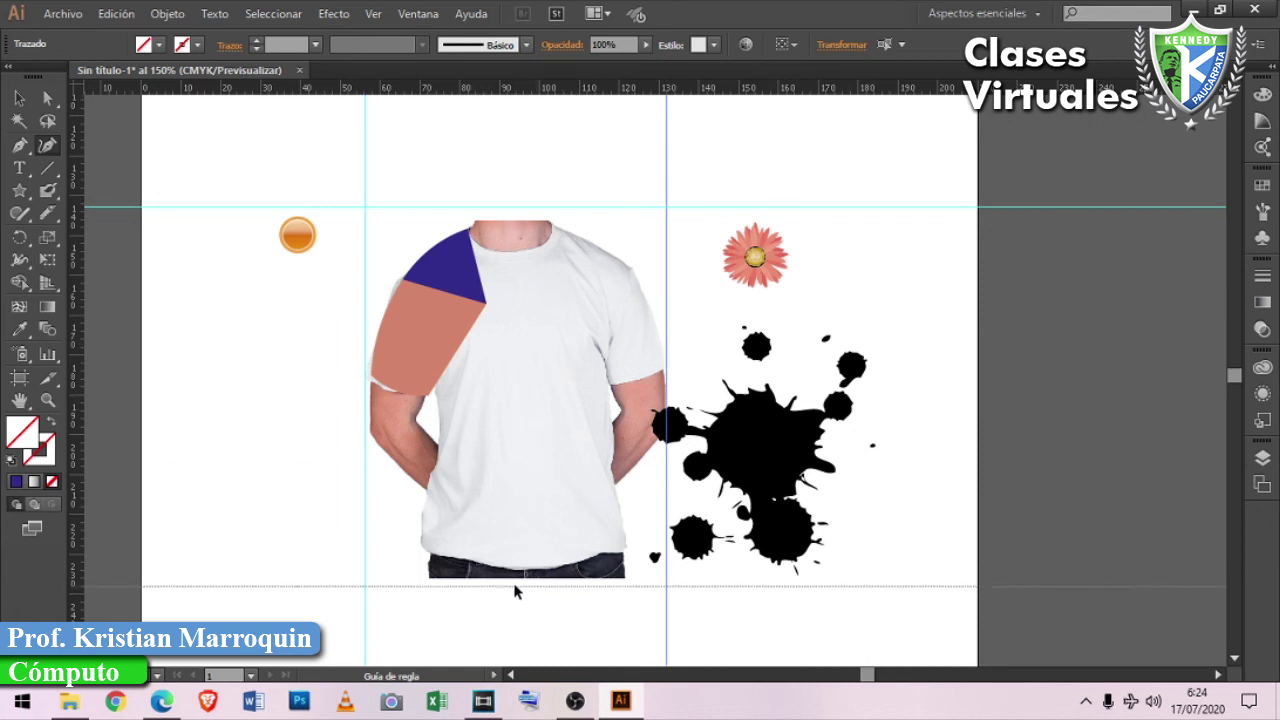
left_click(515, 586)
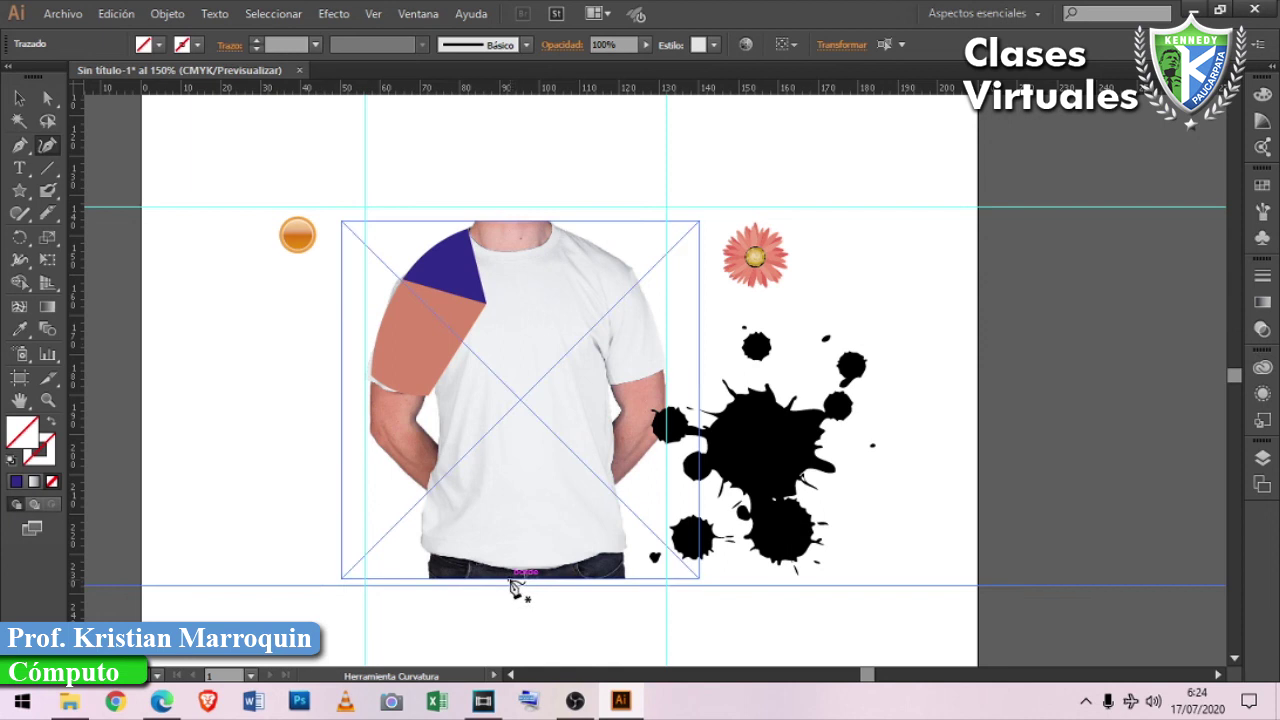
left_click(18, 100)
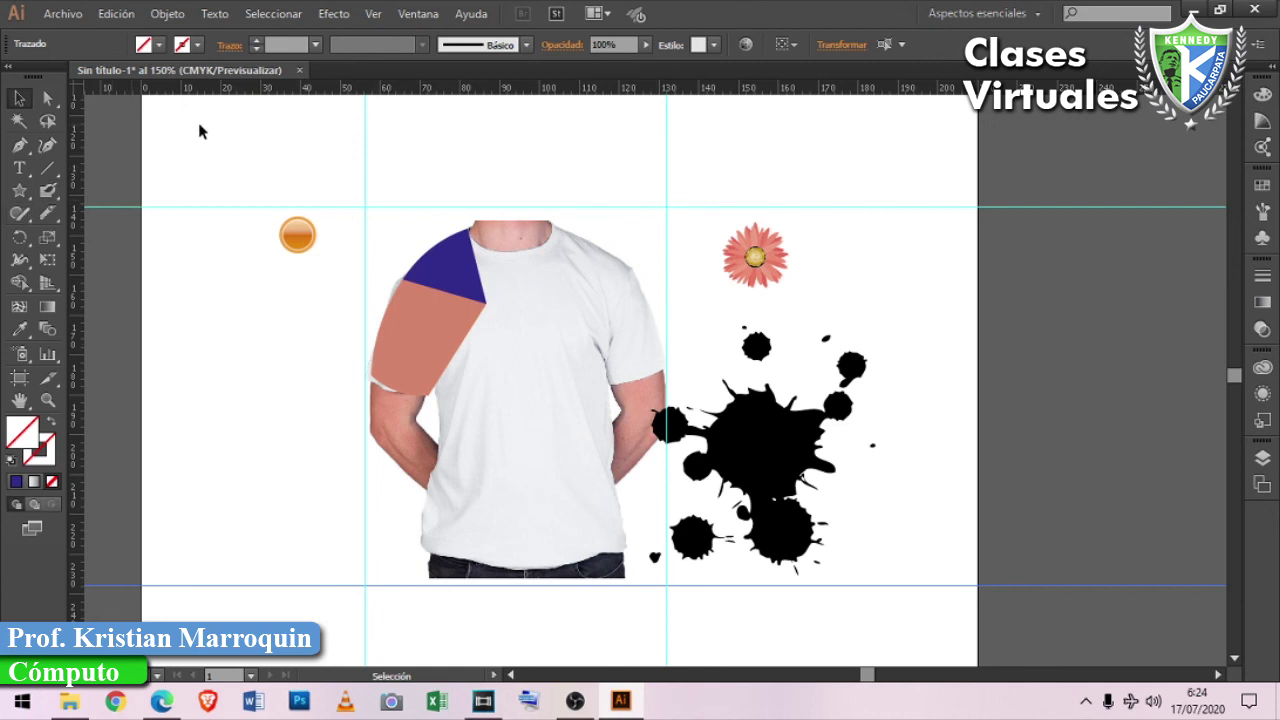
left_click_drag(198, 120, 924, 619)
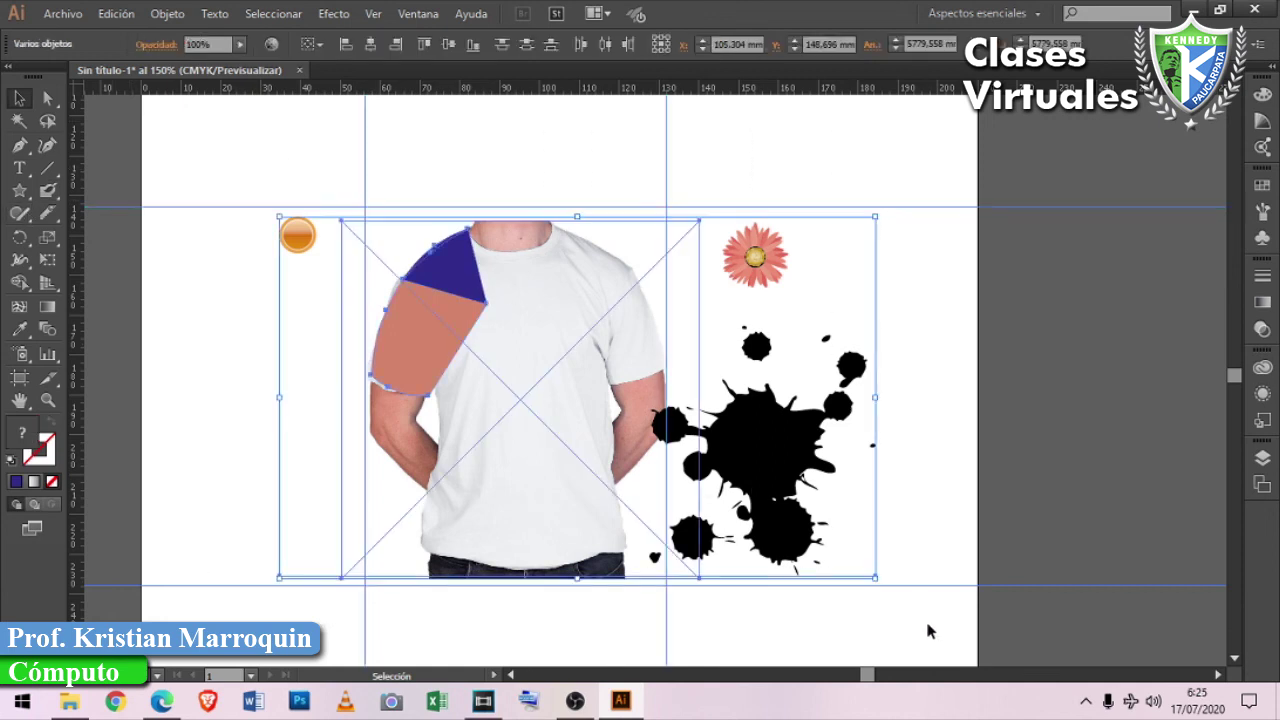
Delete all the artwork and open the Pathfinder (Buscatrazos) panel, moved to the right.
key("Delete")
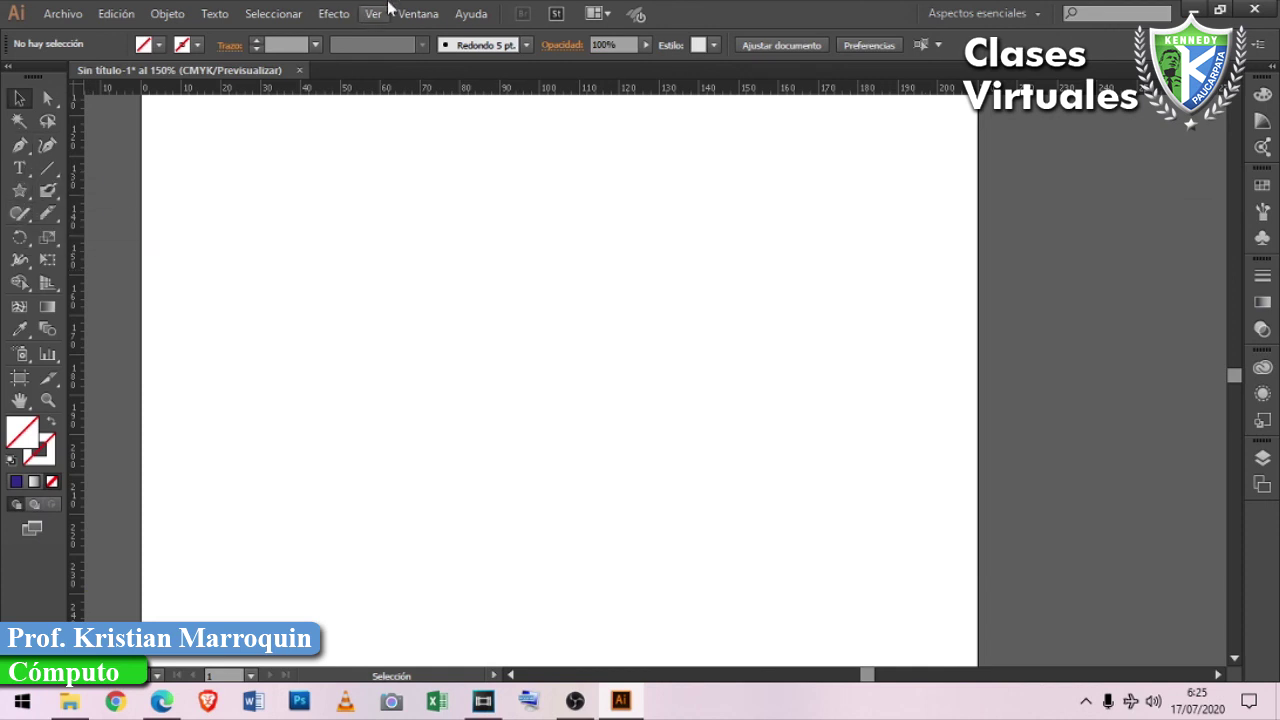
left_click(420, 14)
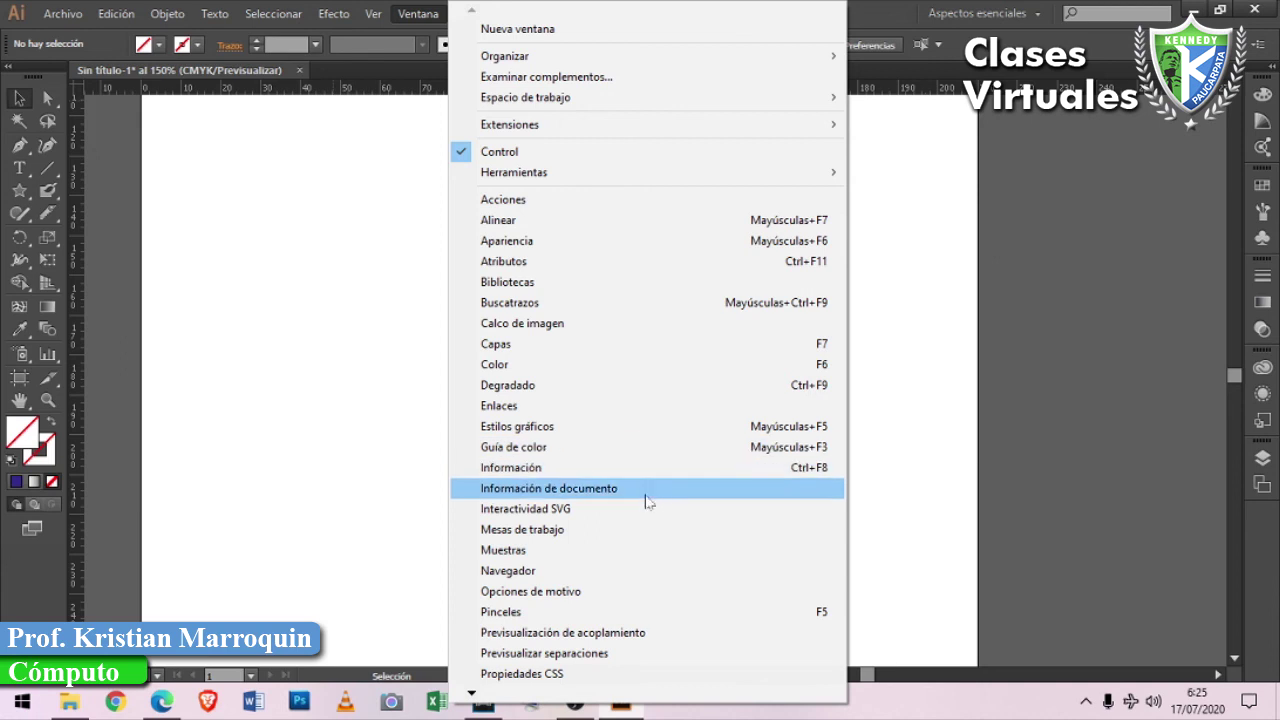
left_click(631, 306)
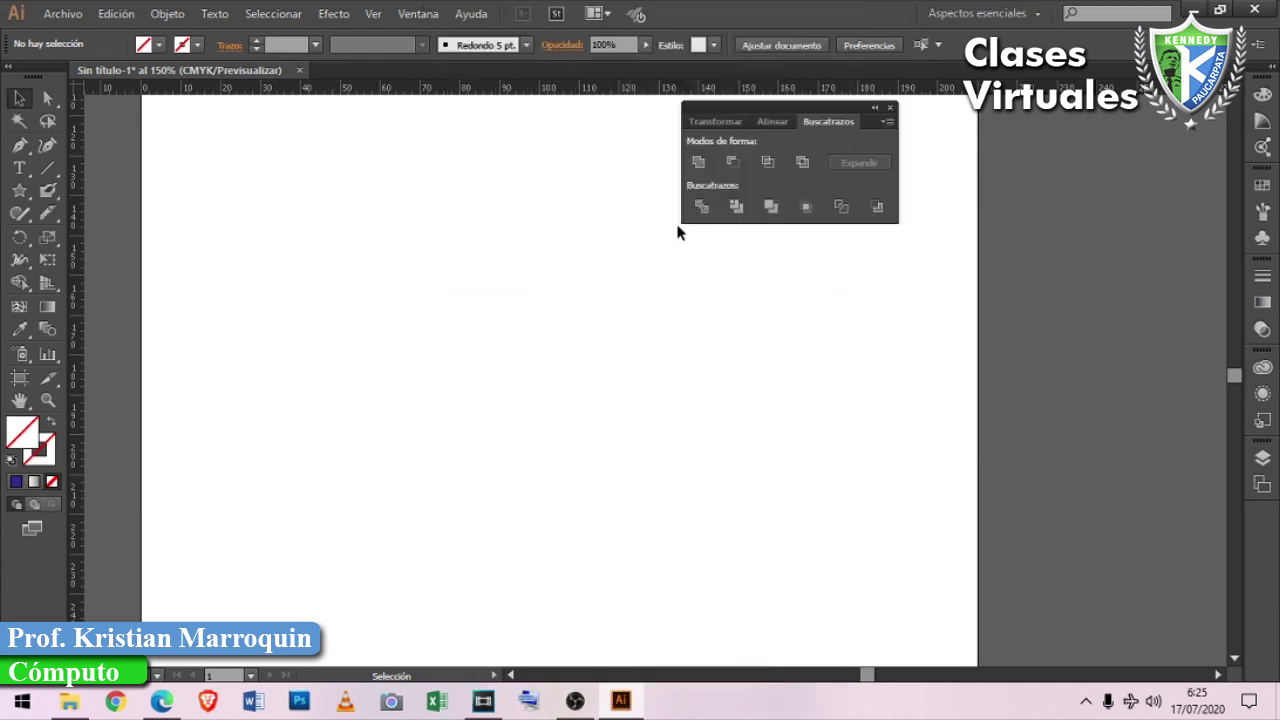
left_click_drag(726, 105, 880, 127)
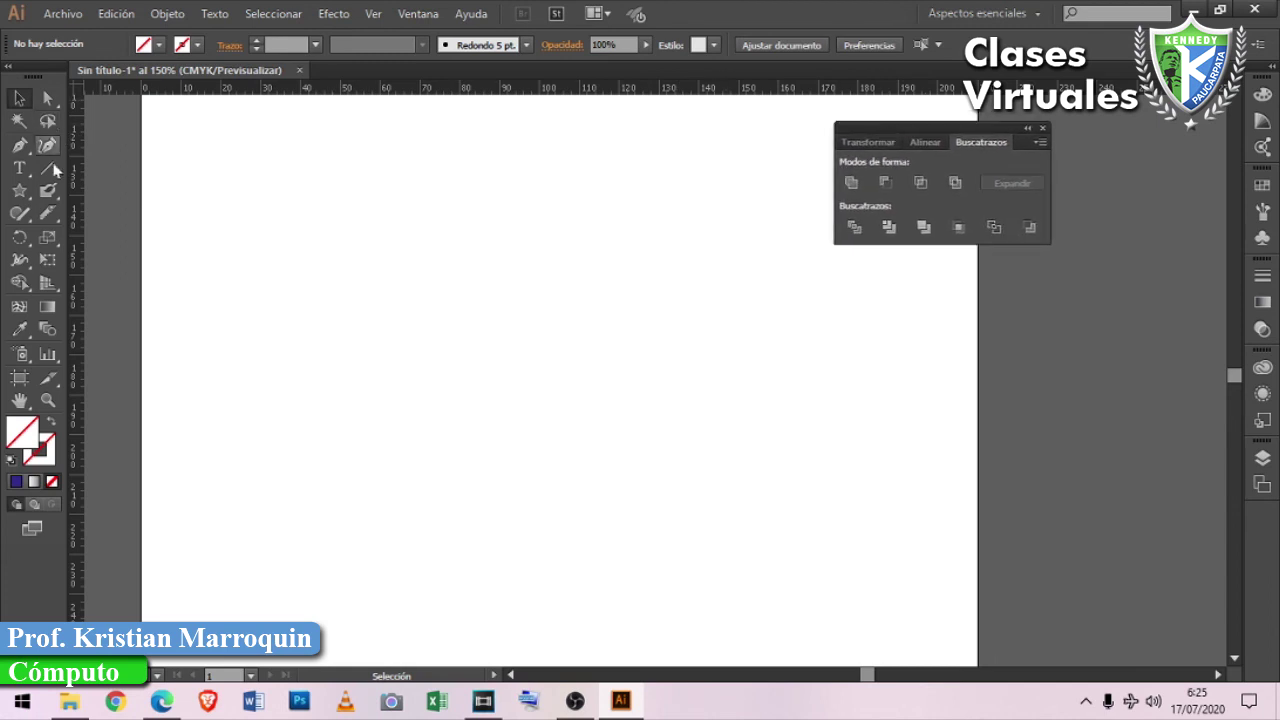
Draw the first rectangle and fill it dark blue.
left_click(19, 192)
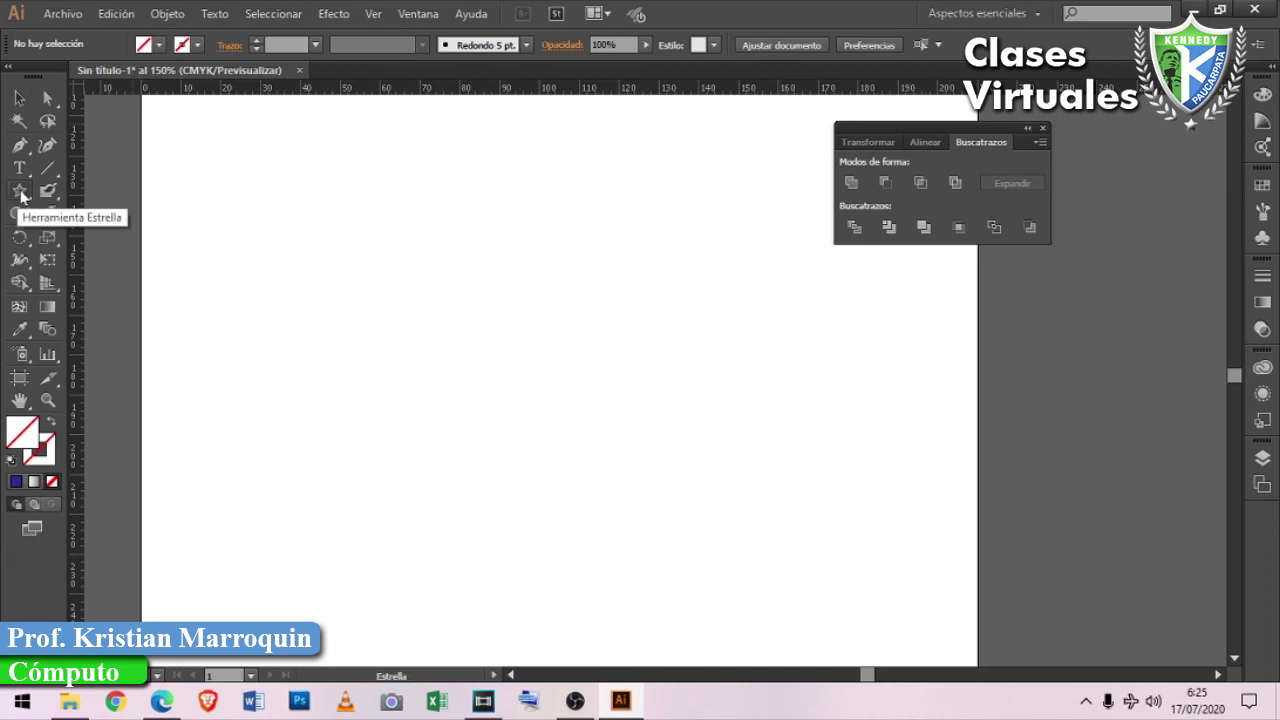
left_click_drag(19, 195, 66, 193)
left_click_drag(305, 230, 442, 337)
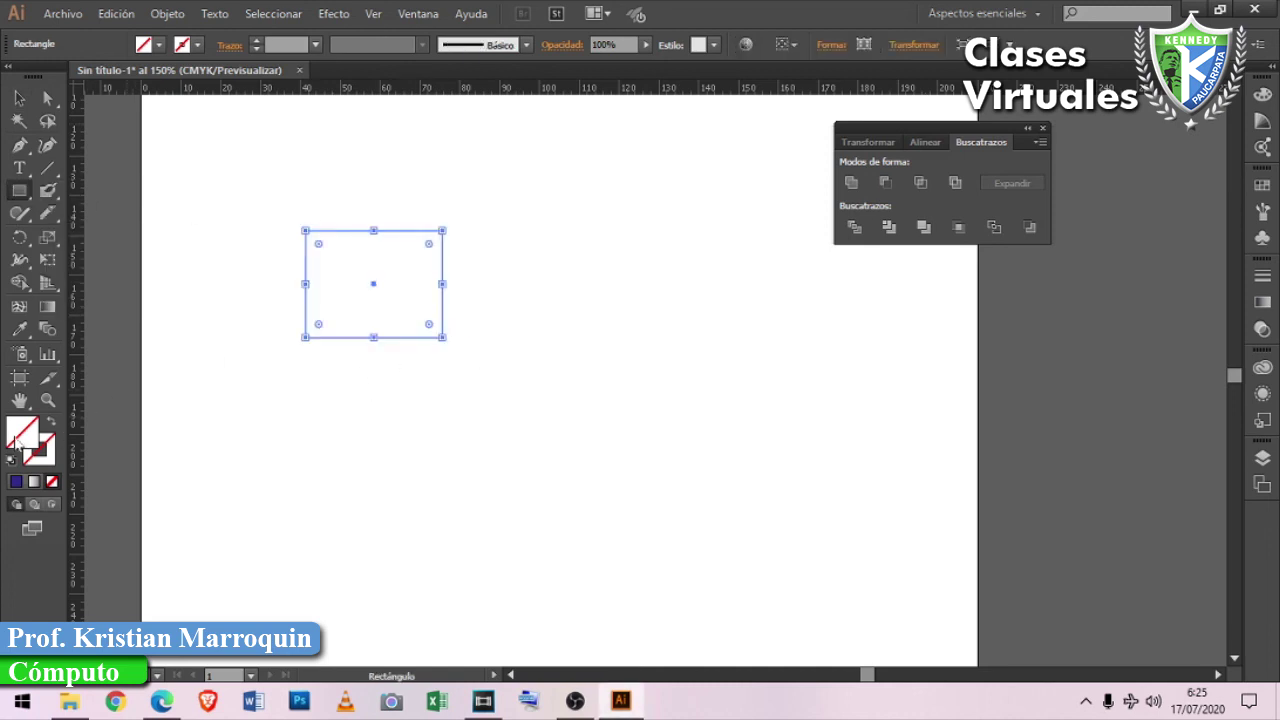
left_click(158, 44)
left_click(153, 91)
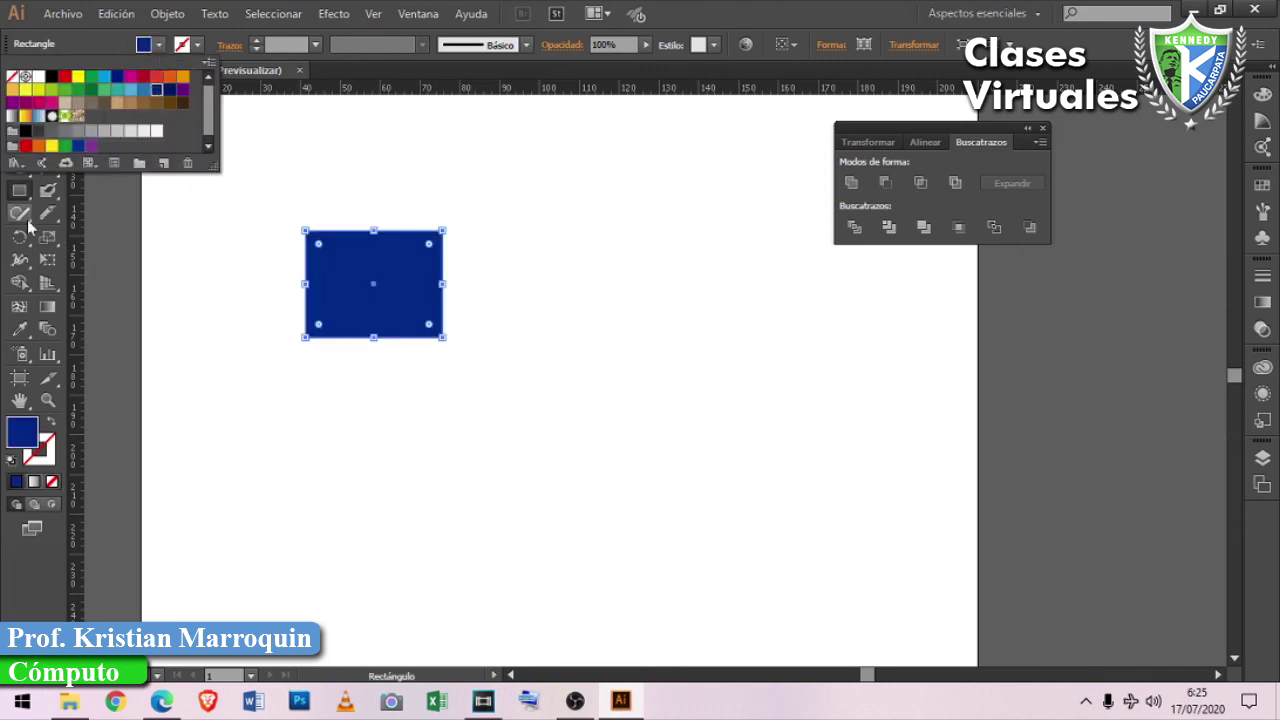
left_click(19, 190)
Draw a green rectangle overlapping its lower-right corner, then select both.
left_click_drag(514, 269, 379, 388)
left_click(158, 44)
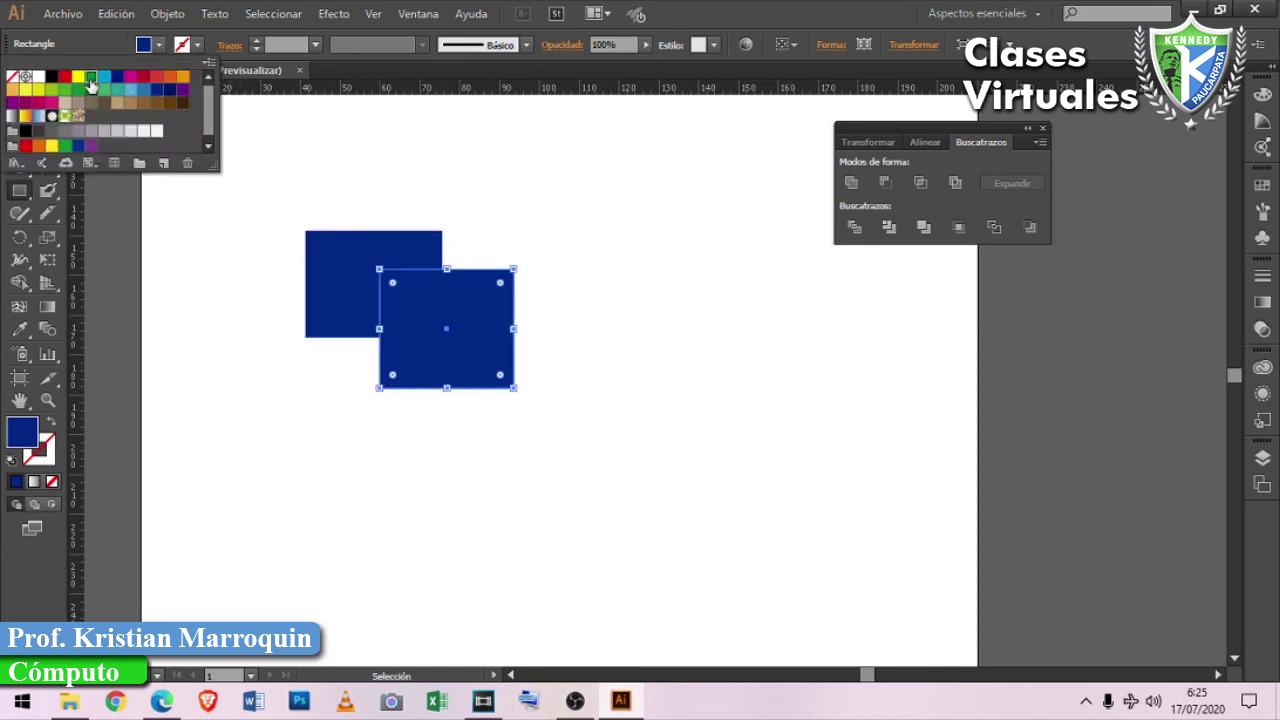
left_click(91, 76)
left_click(112, 44)
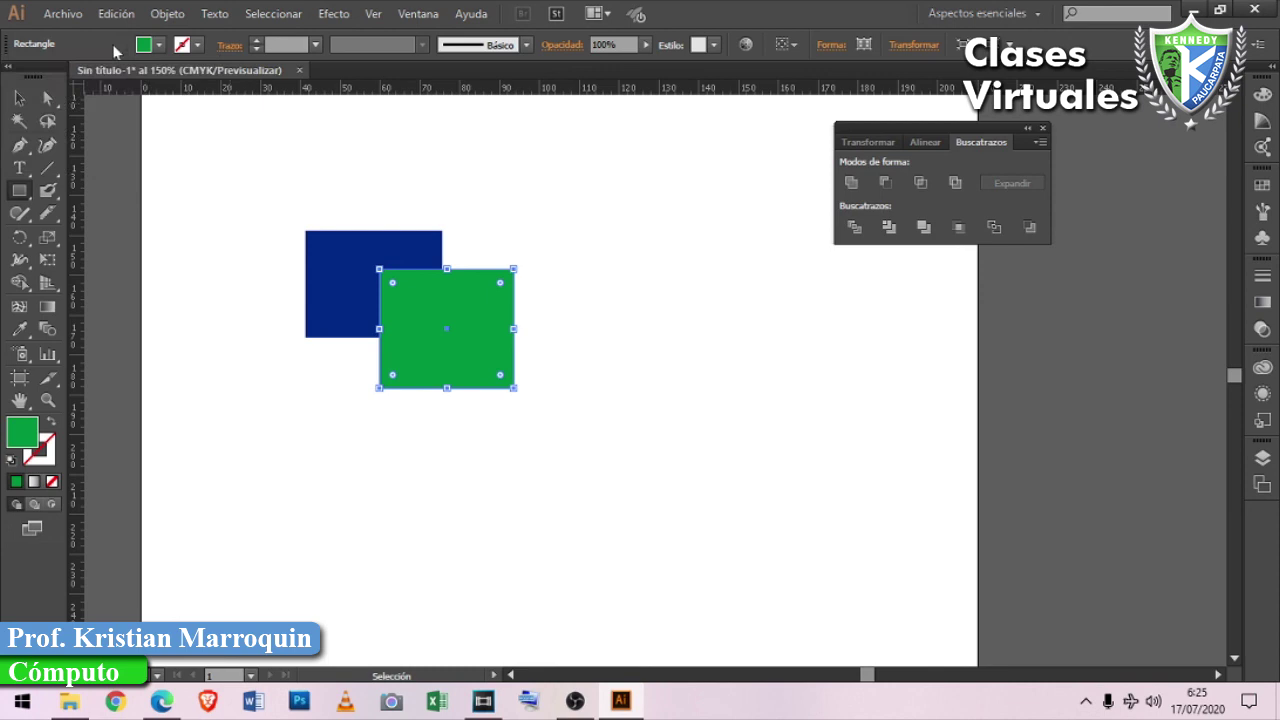
left_click(15, 97)
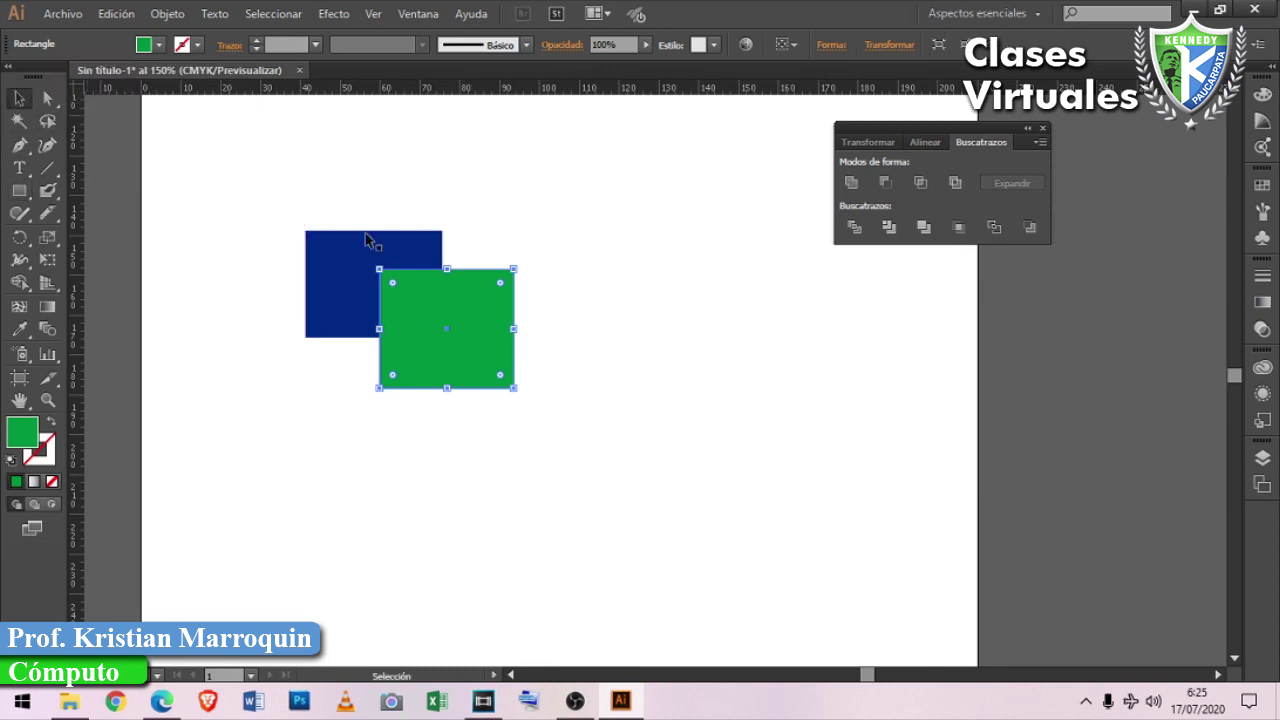
left_click_drag(246, 186, 603, 460)
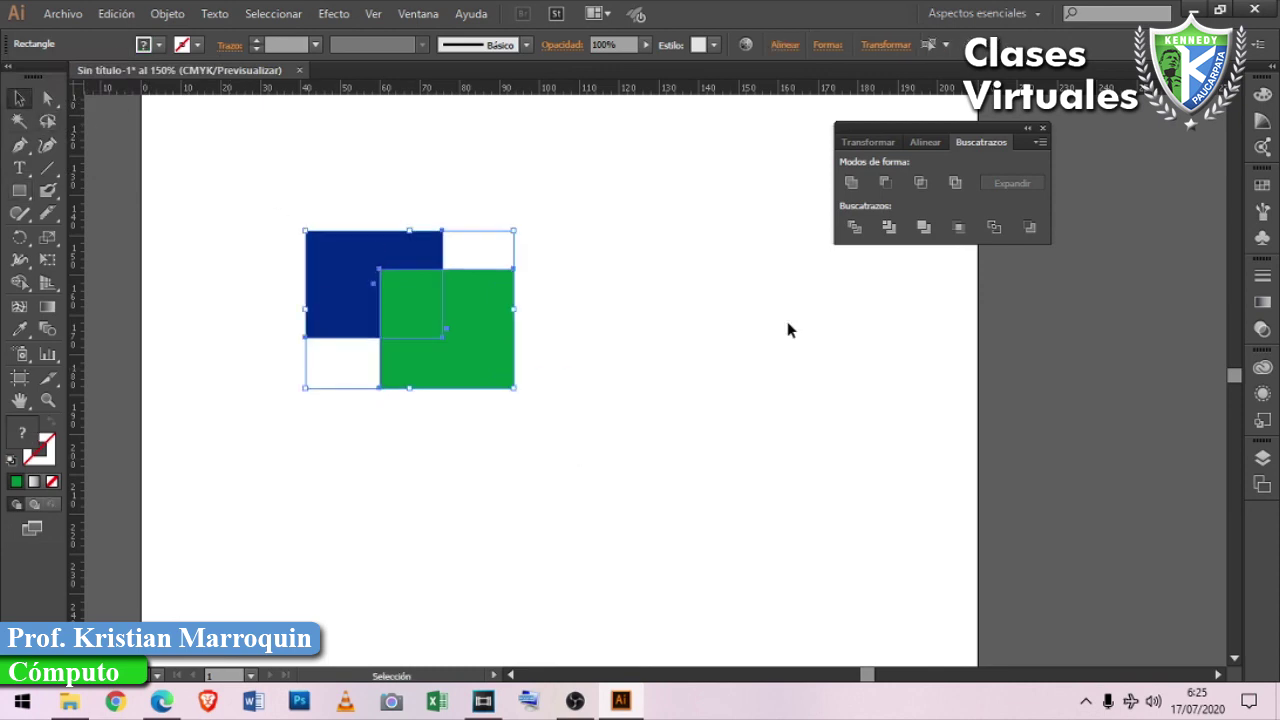
Move the panel group left and bring up the Pathfinder shape modes.
left_click(882, 150)
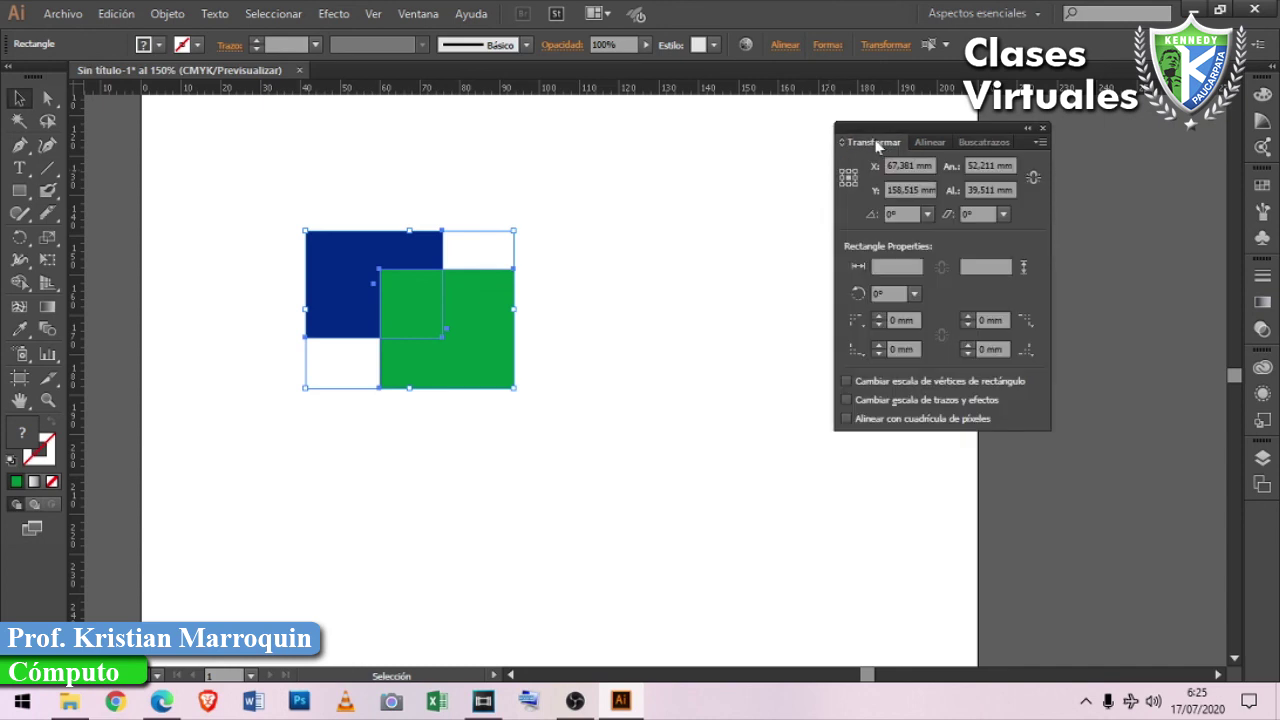
left_click_drag(951, 125, 840, 126)
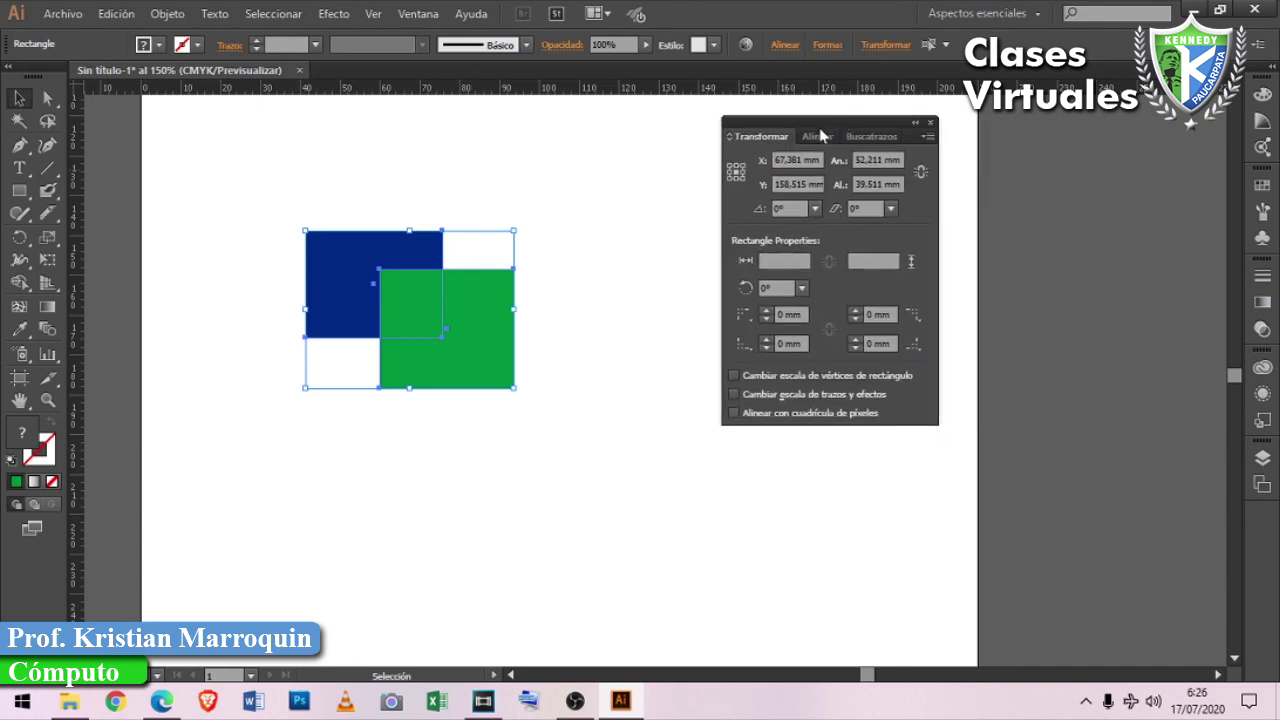
left_click(820, 137)
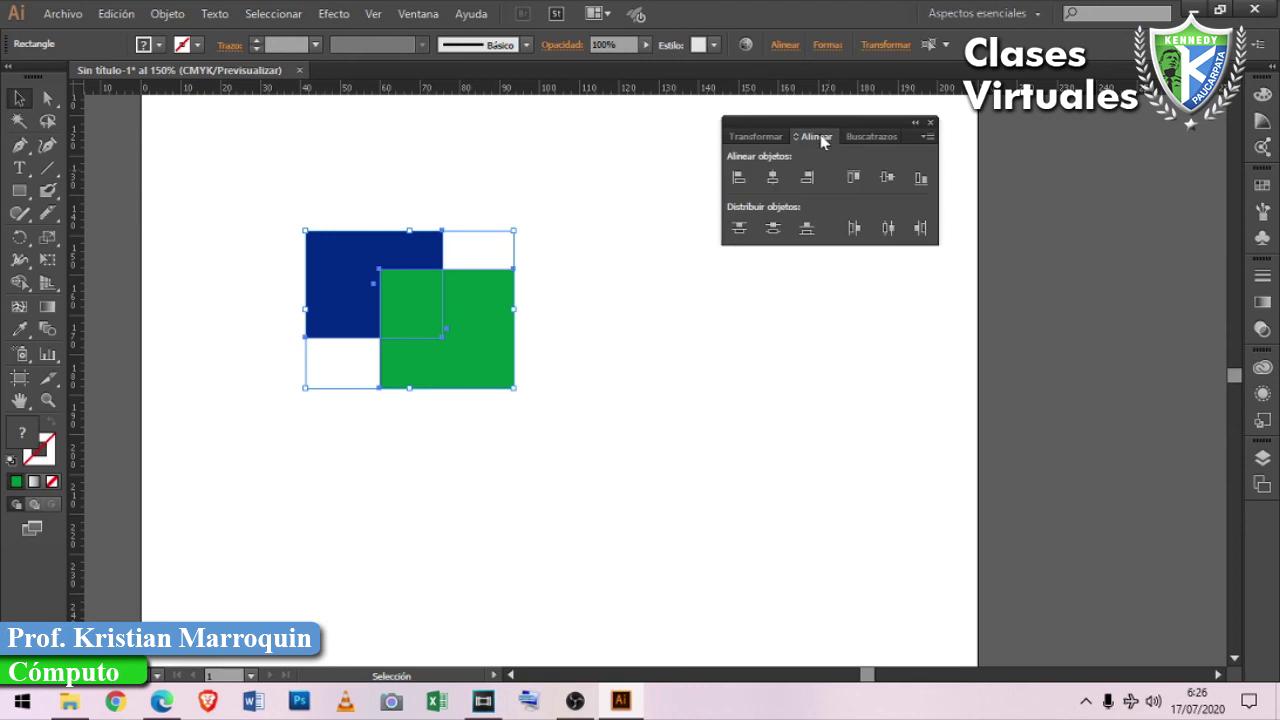
left_click(871, 138)
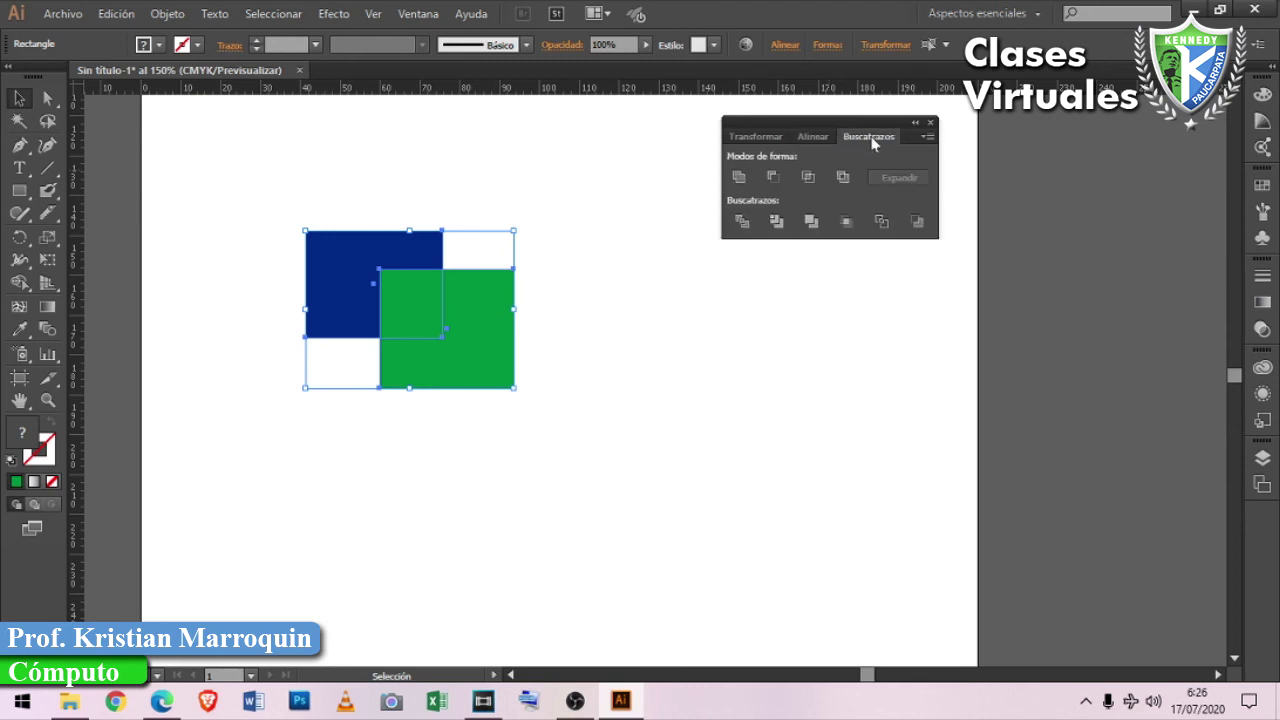
Try Minus Front, Unite and Intersect, undoing each, then apply Exclude.
left_click(774, 177)
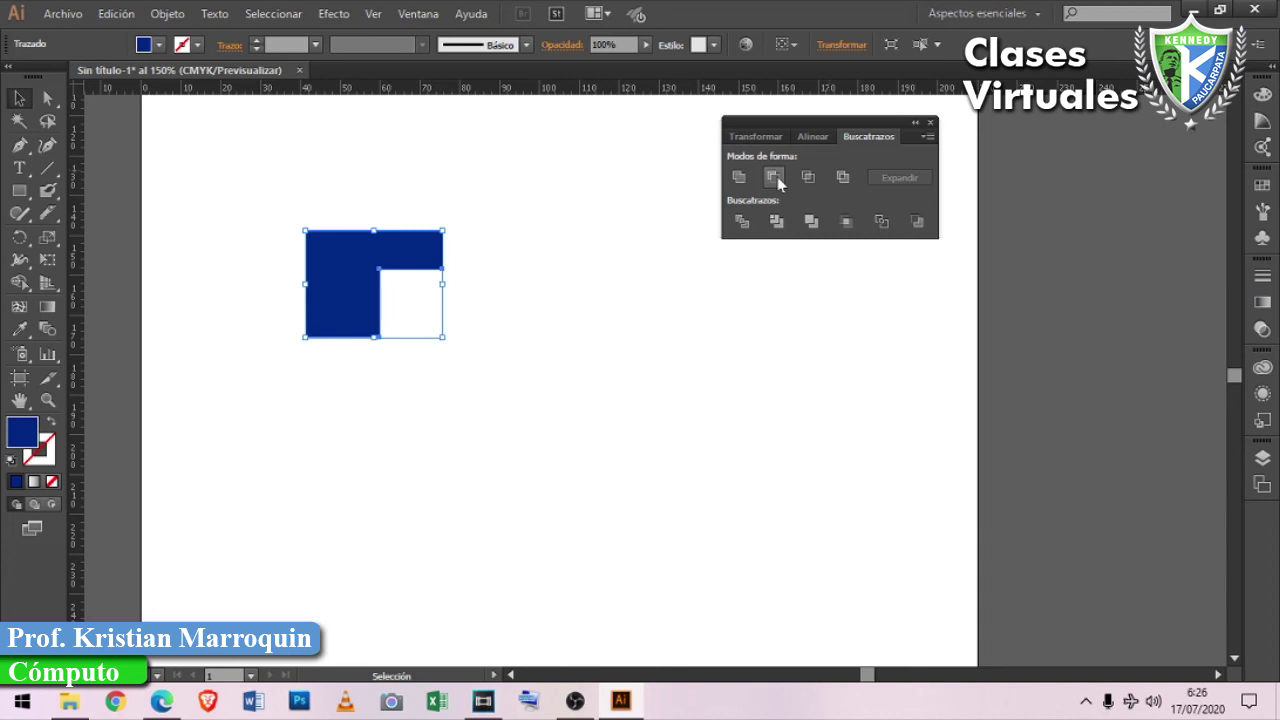
key("ctrl+z")
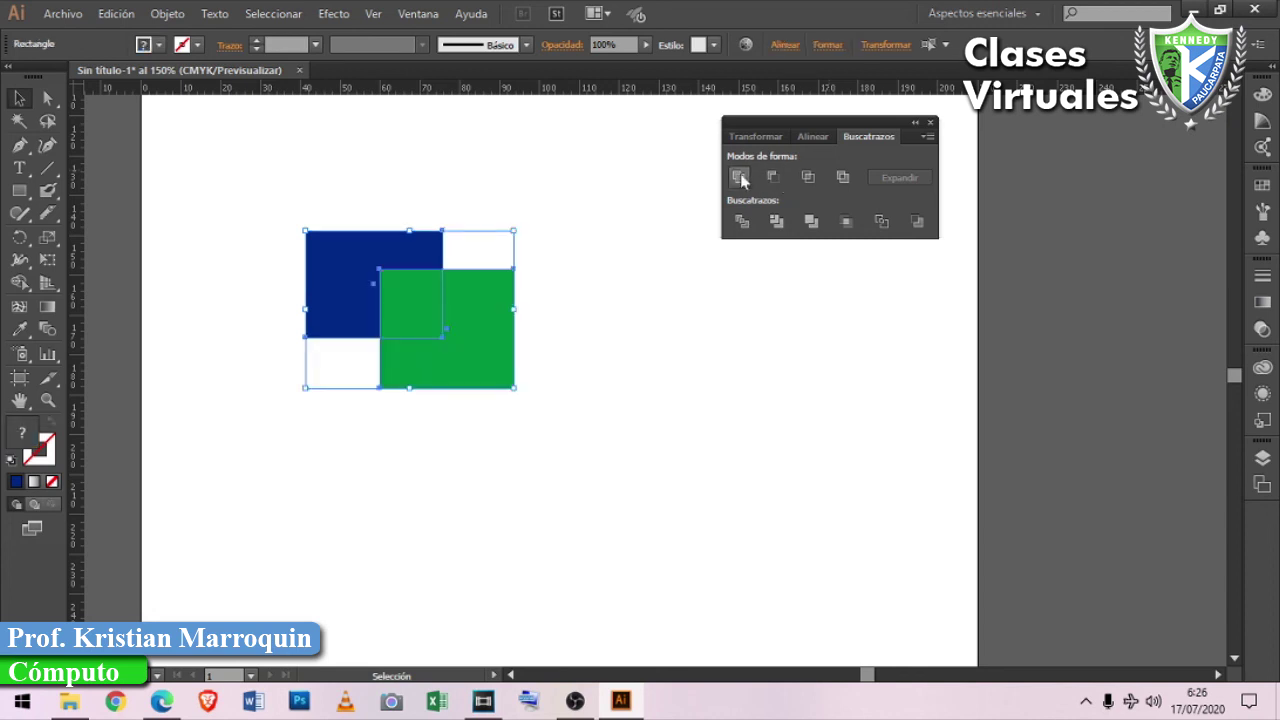
left_click(739, 177)
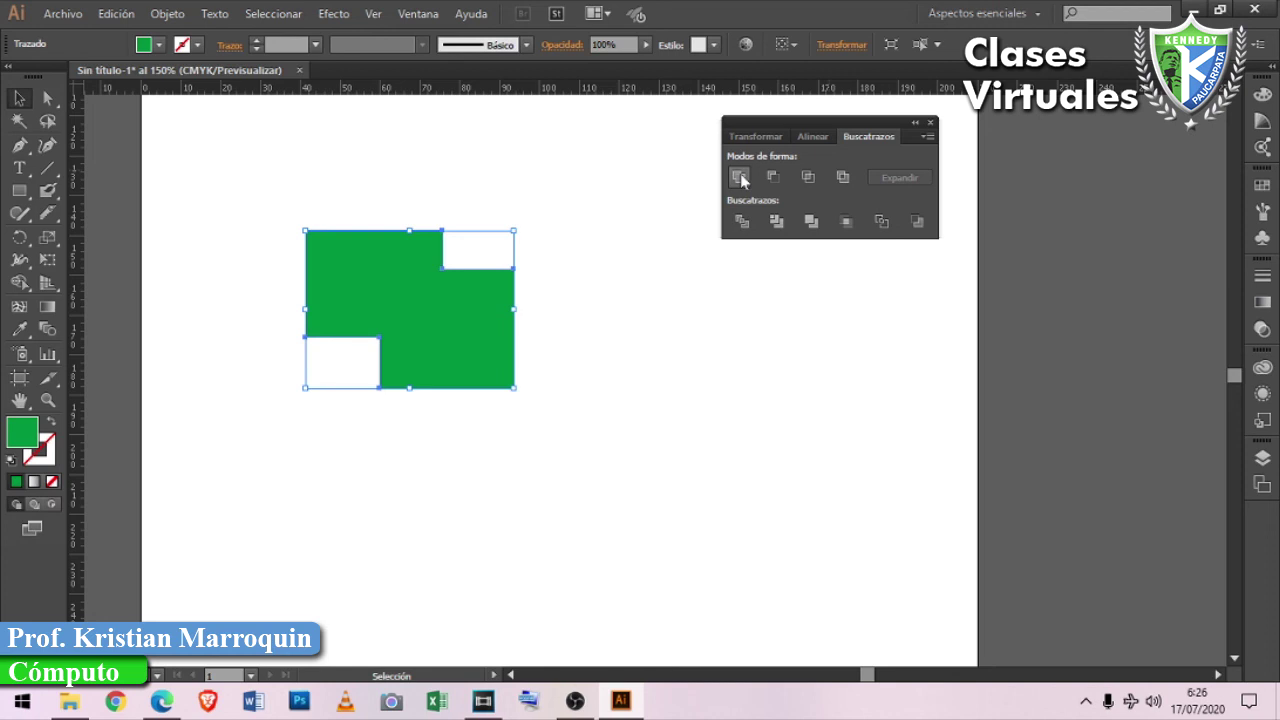
key("ctrl+z")
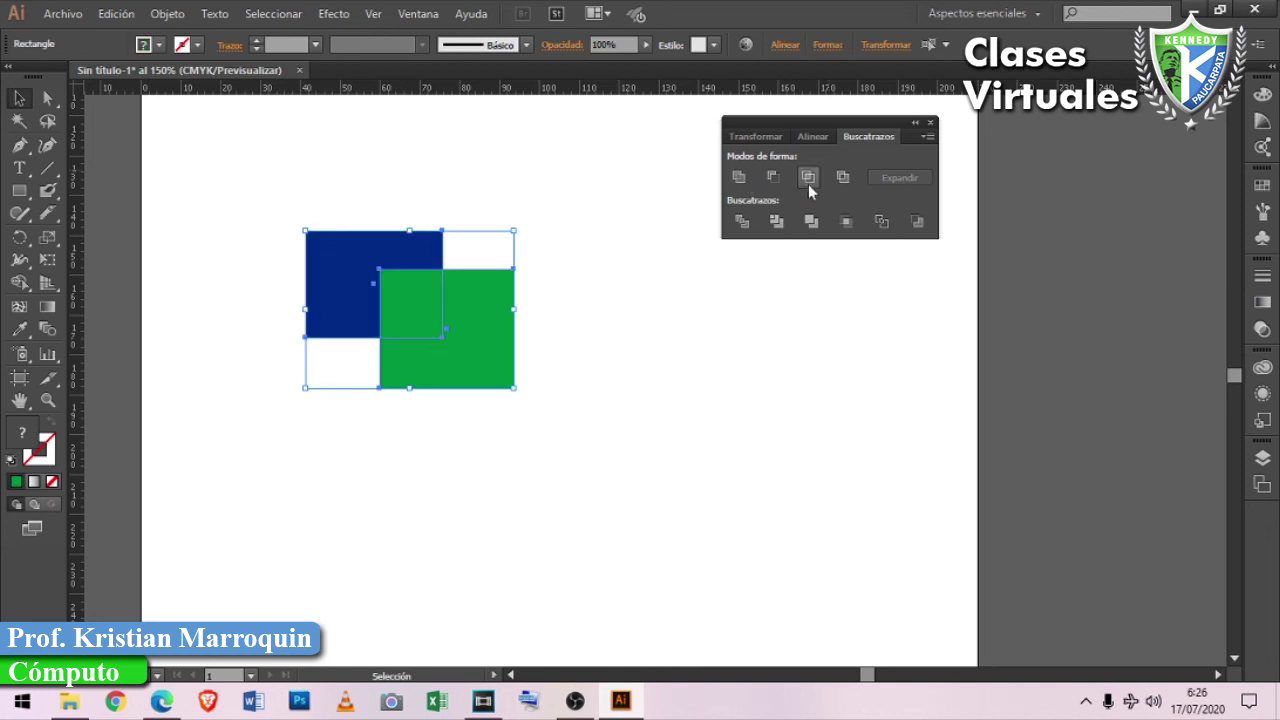
left_click(808, 184)
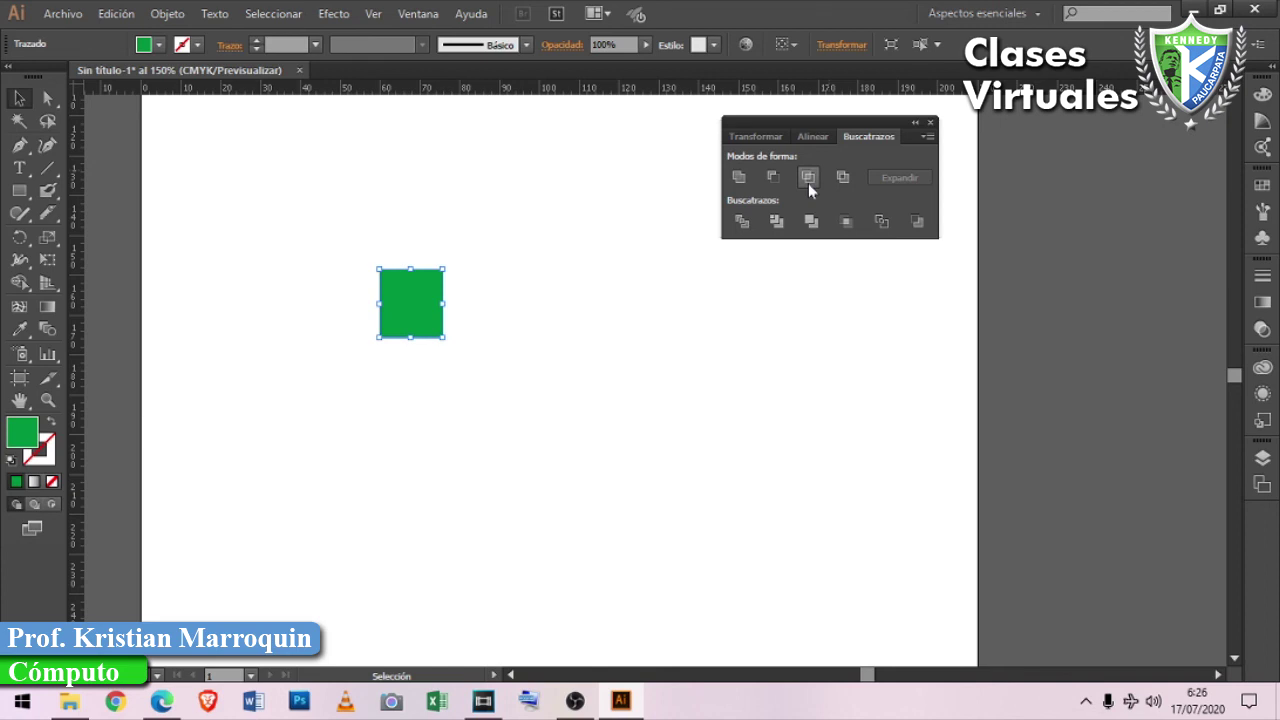
key("ctrl+z")
left_click(841, 180)
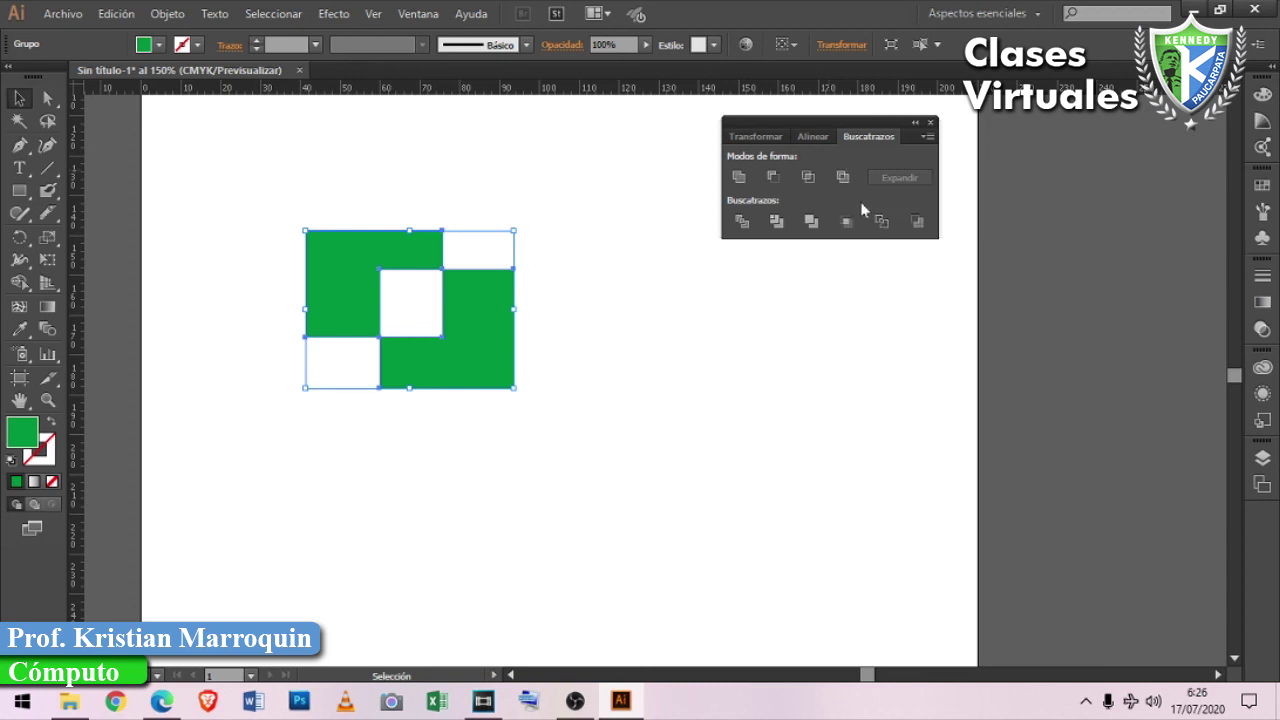
Dock the Pathfinder panel at the right edge, collapse it to icons, then expand it.
left_click_drag(850, 120, 1108, 124)
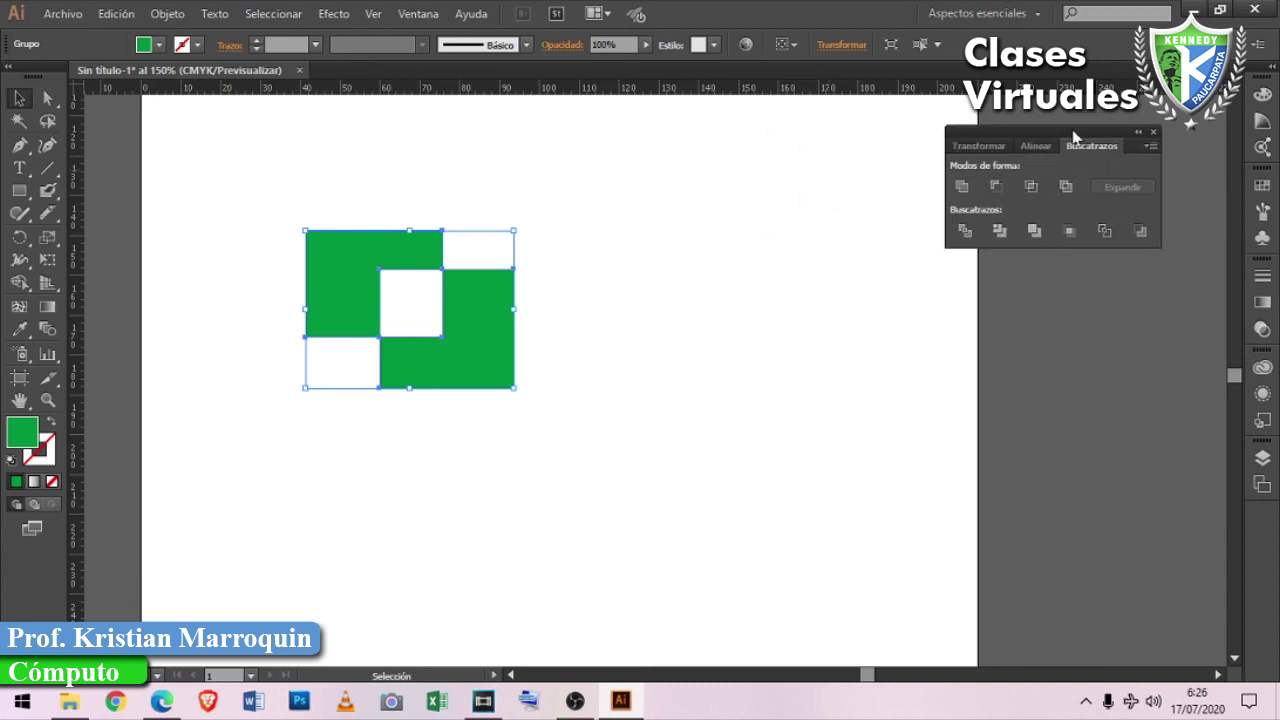
left_click(416, 14)
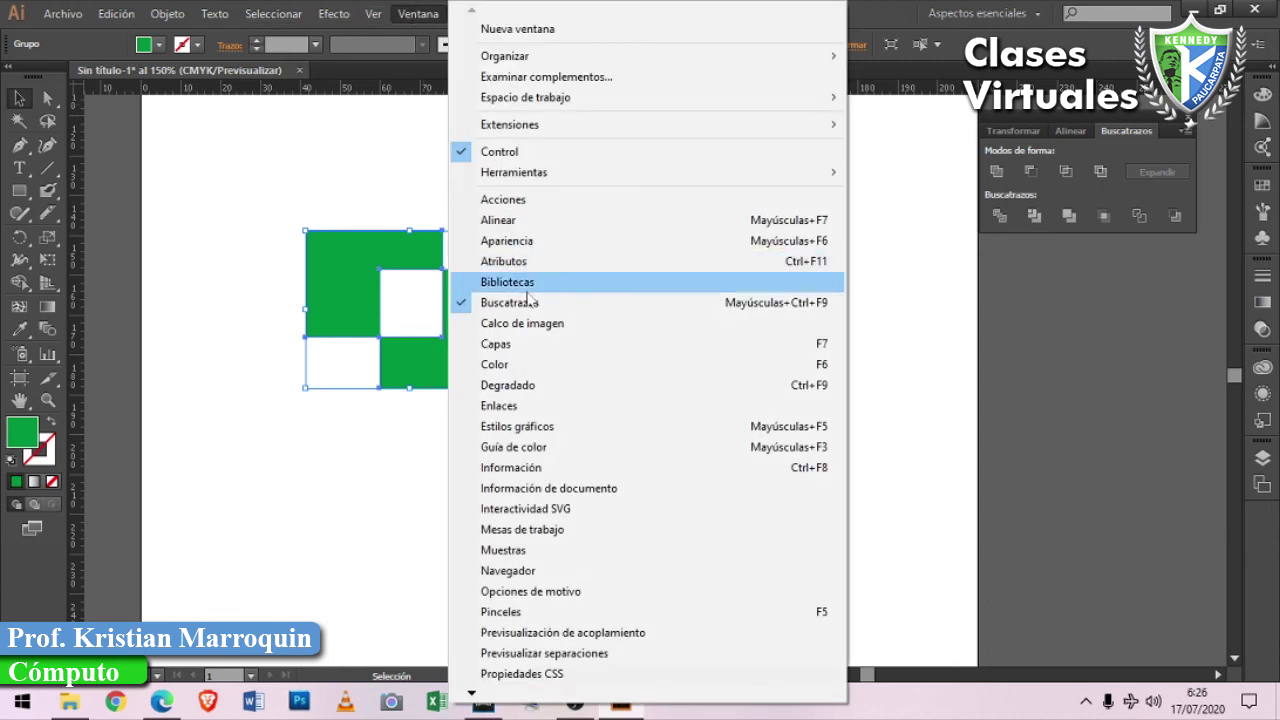
left_click(1066, 120)
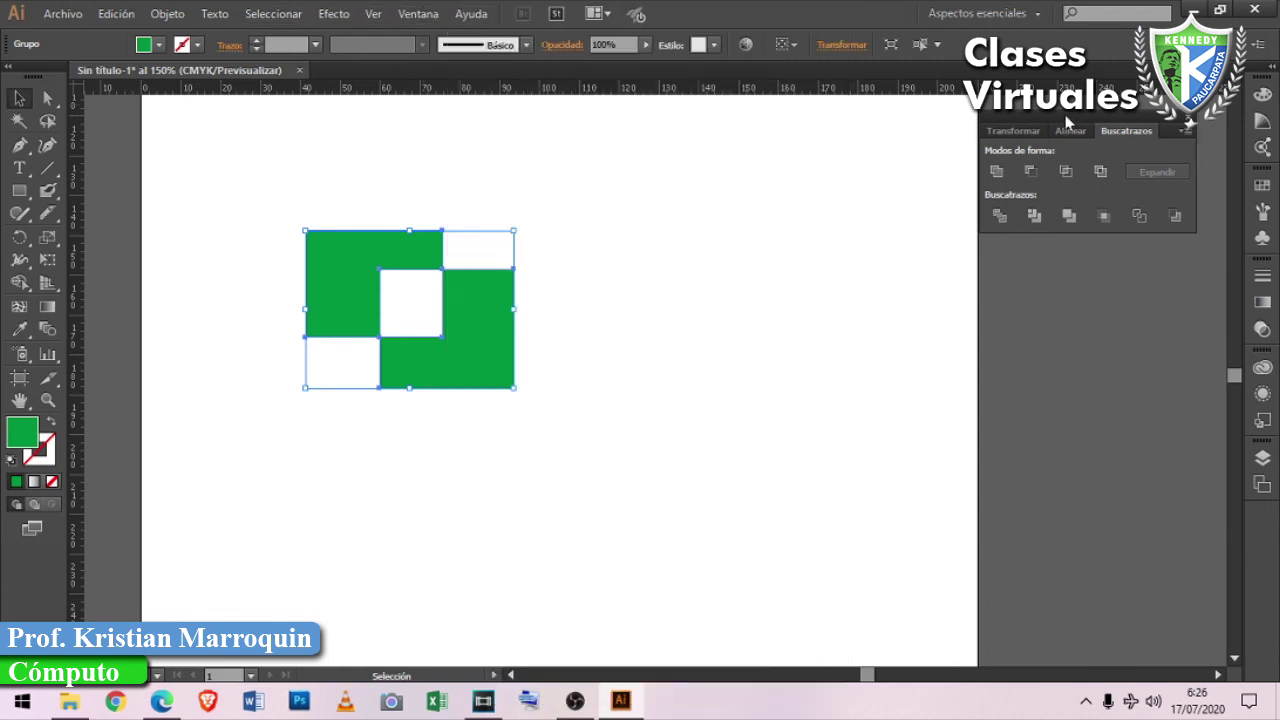
double_click(1012, 115)
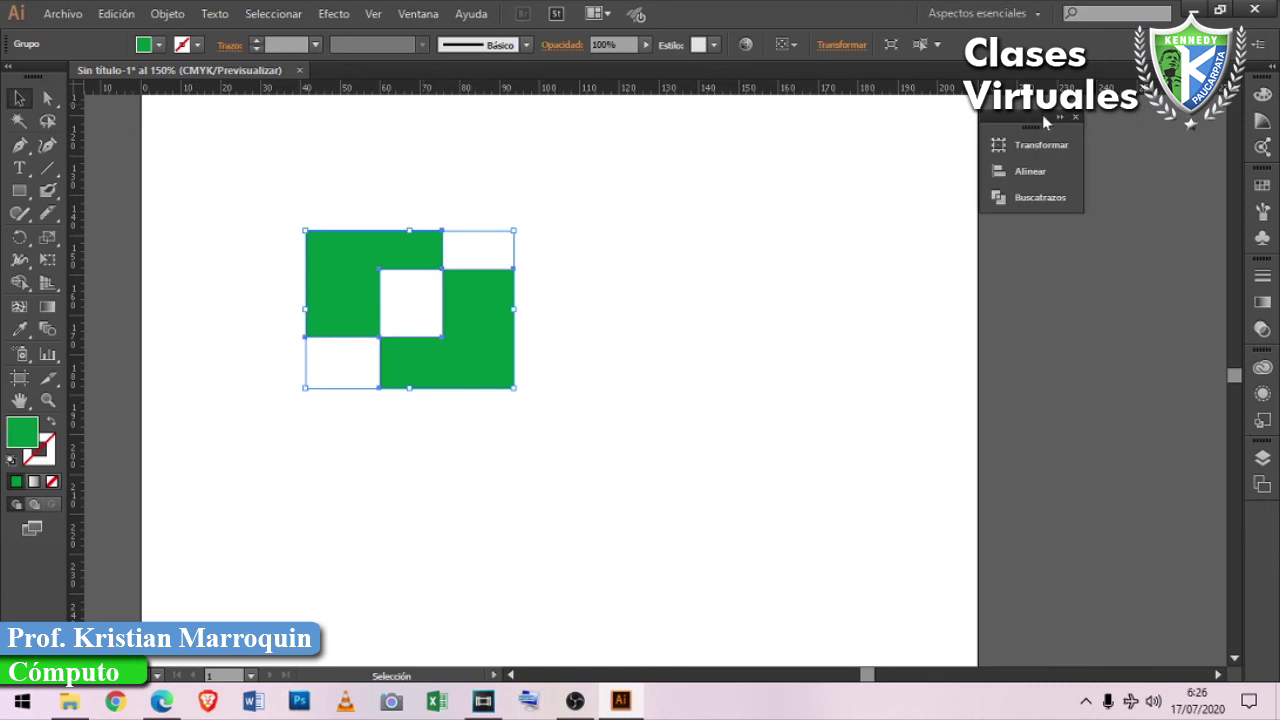
left_click(1056, 117)
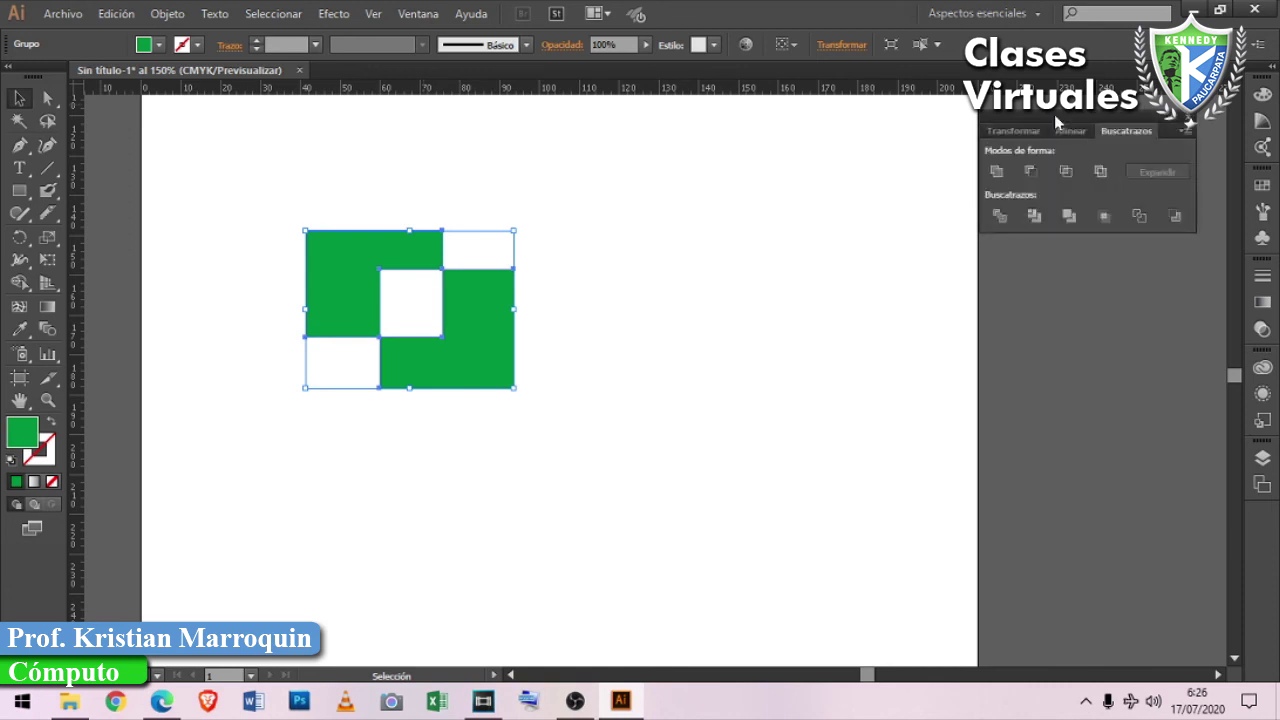